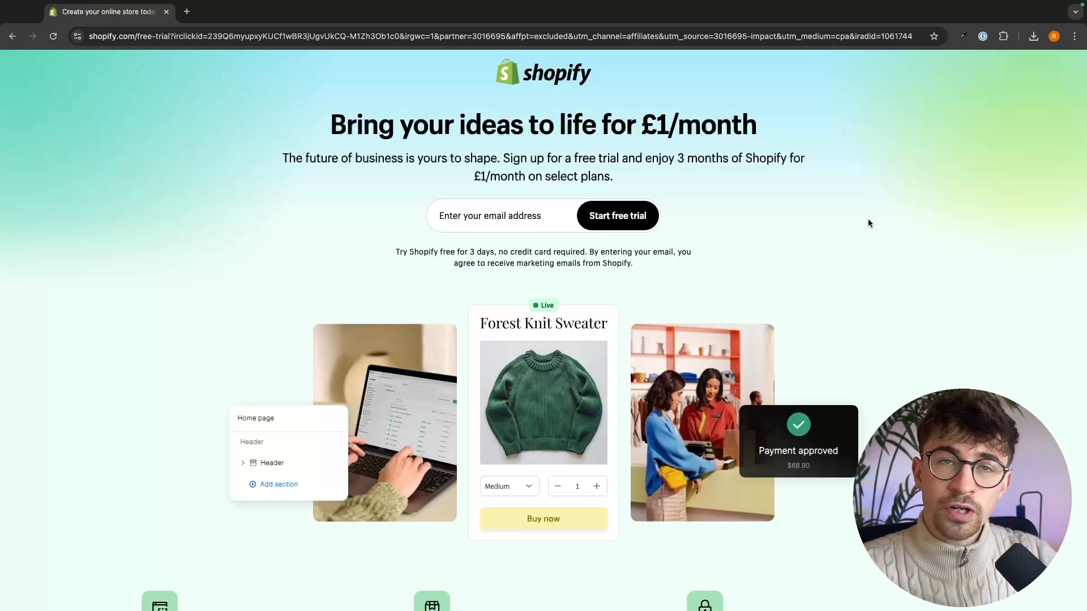
- Examine the free-trial terms and the £1/month offer on the Shopify sign-up page
left_click_drag(332, 100, 779, 199)
left_click(778, 198)
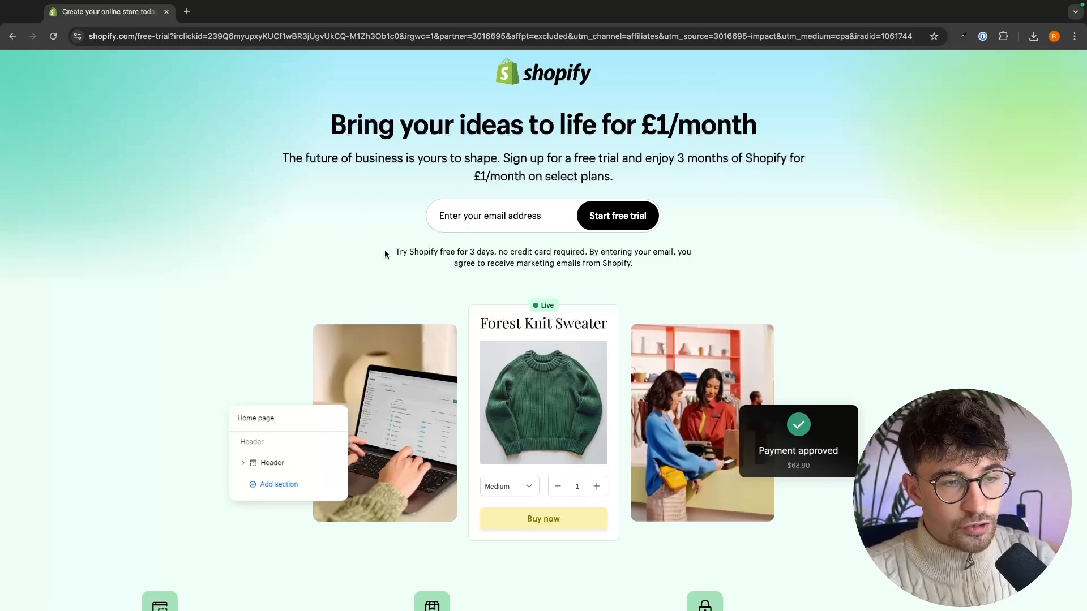
left_click_drag(386, 252, 530, 254)
left_click(531, 254)
left_click_drag(383, 253, 492, 252)
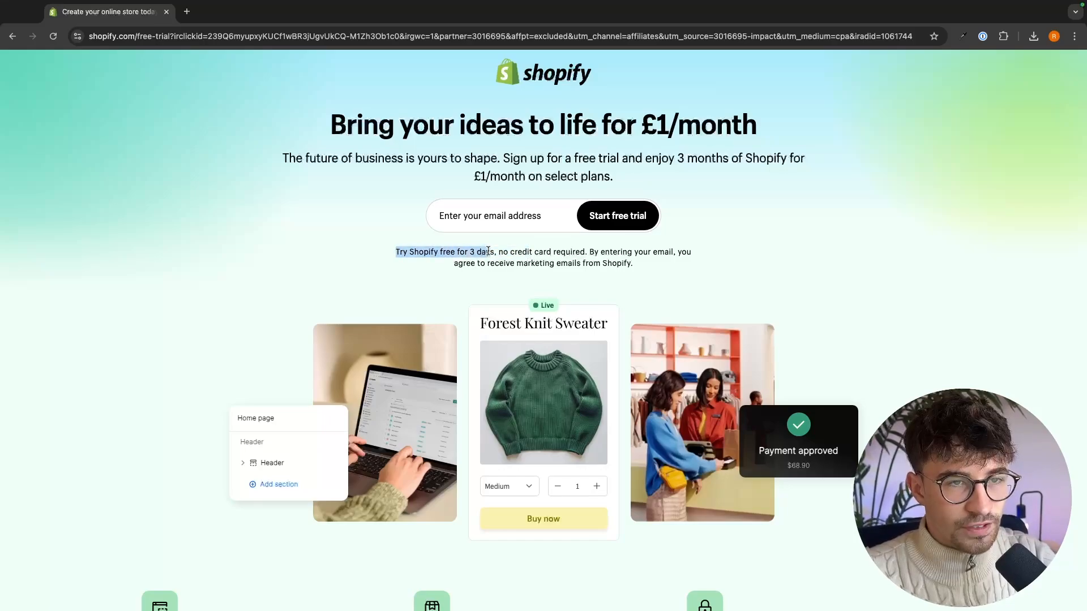
left_click(507, 249)
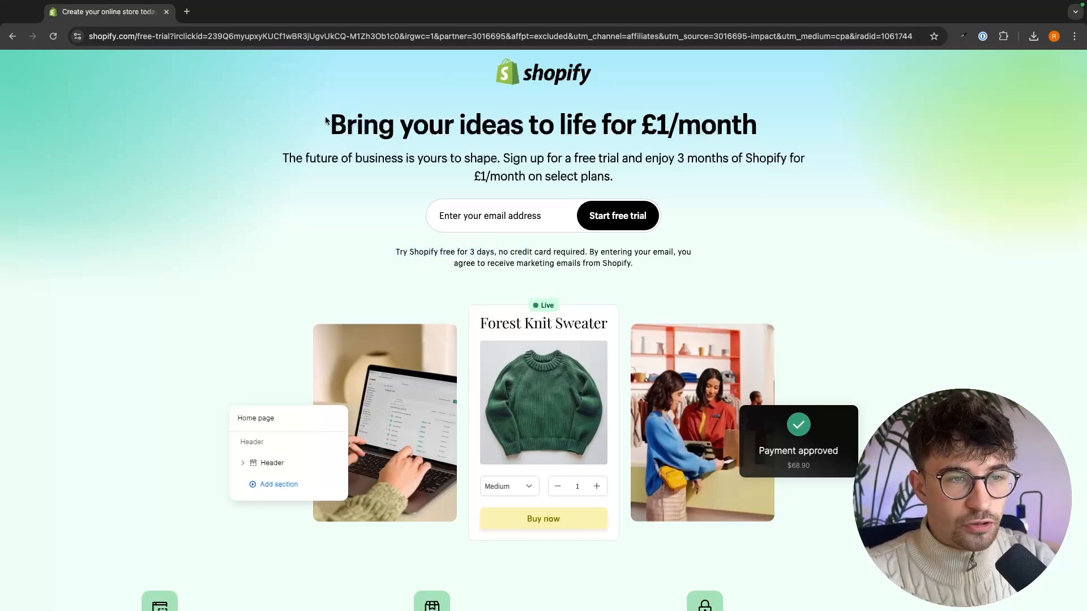
left_click_drag(329, 124, 720, 123)
left_click(720, 123)
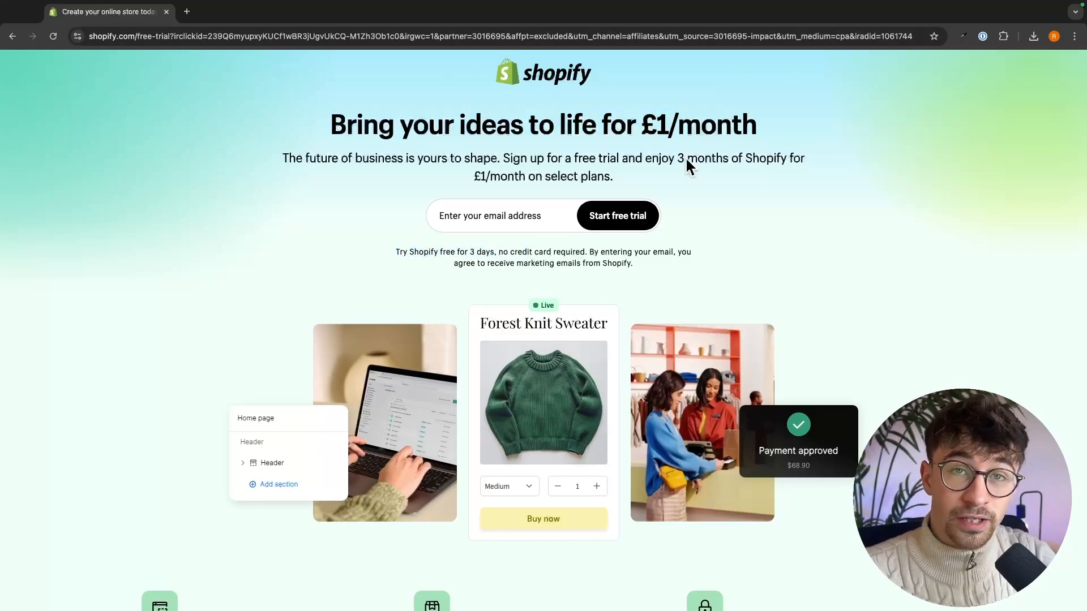
left_click_drag(641, 124, 774, 129)
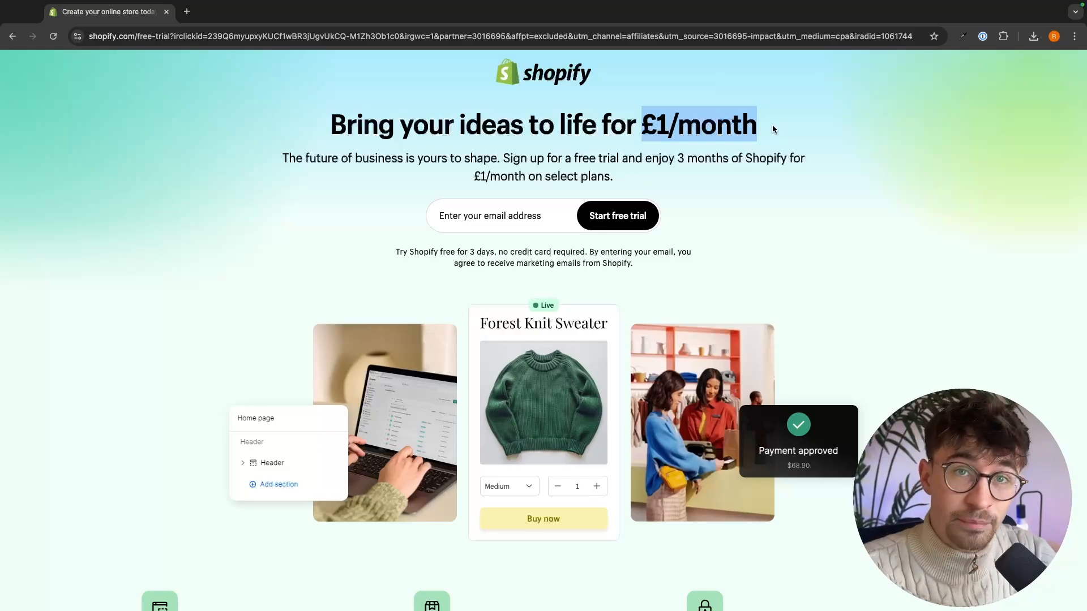
left_click(772, 124)
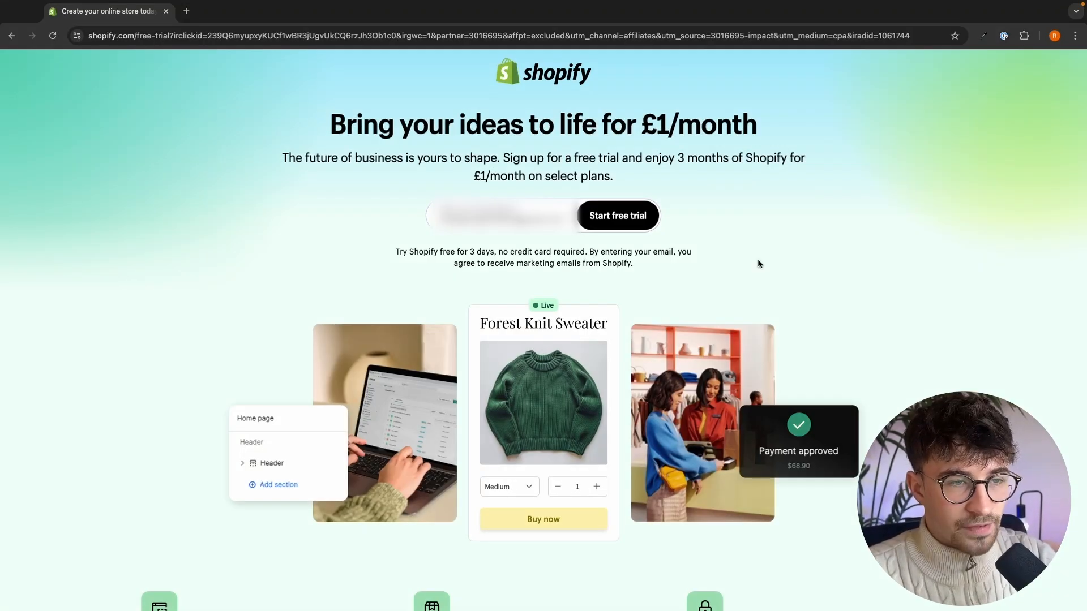
- Start the free trial with the entered email address, skipping the setup questions and the plan choice
left_click(636, 217)
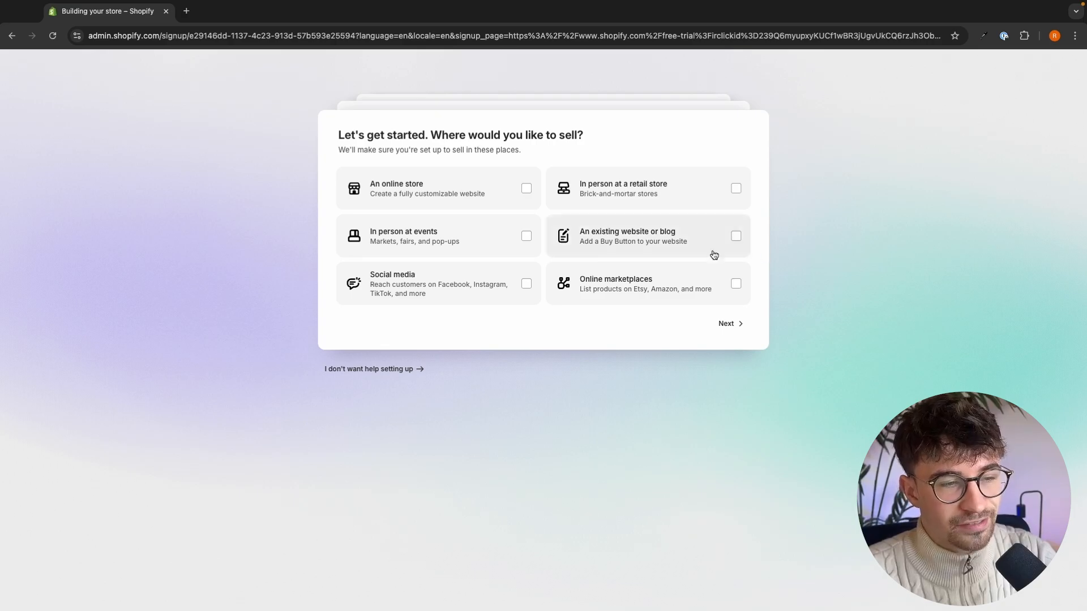
left_click(389, 374)
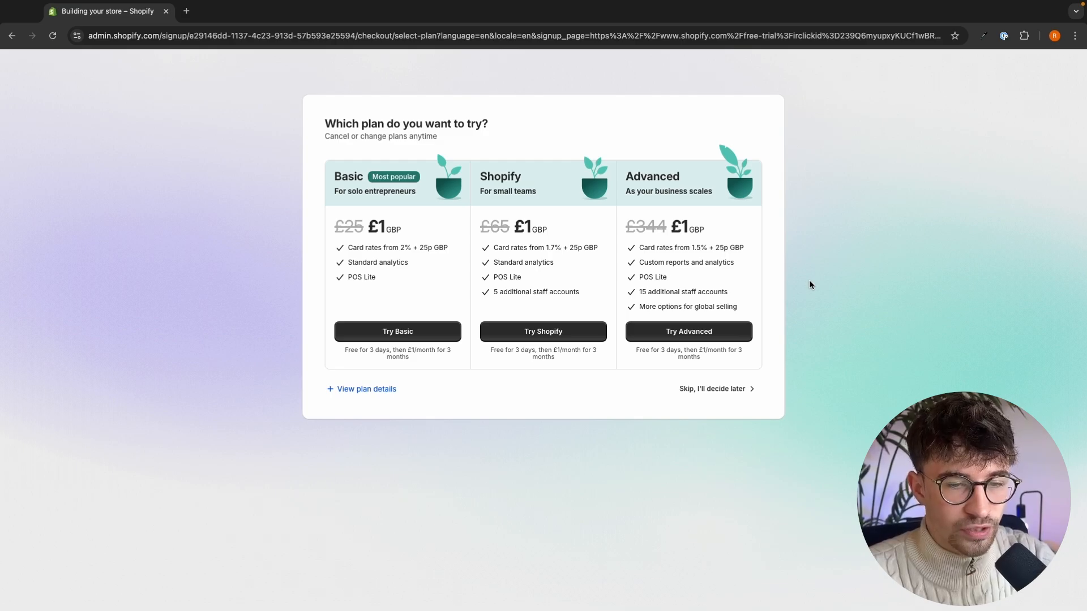
left_click(720, 391)
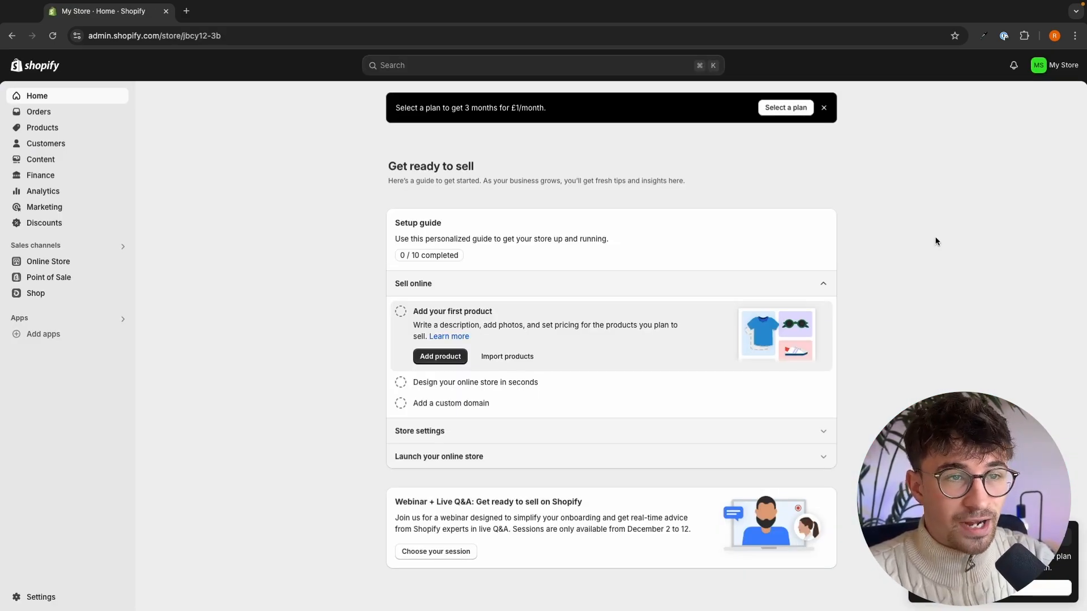
- Open the online store's themes page and read the password-protection notice
left_click(78, 261)
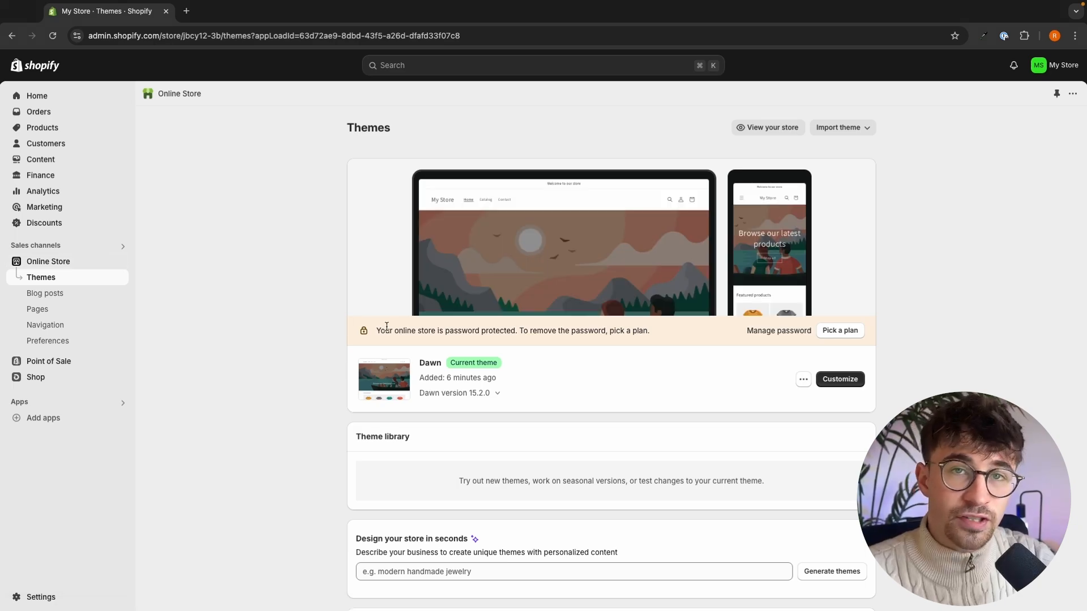
left_click_drag(375, 331, 636, 334)
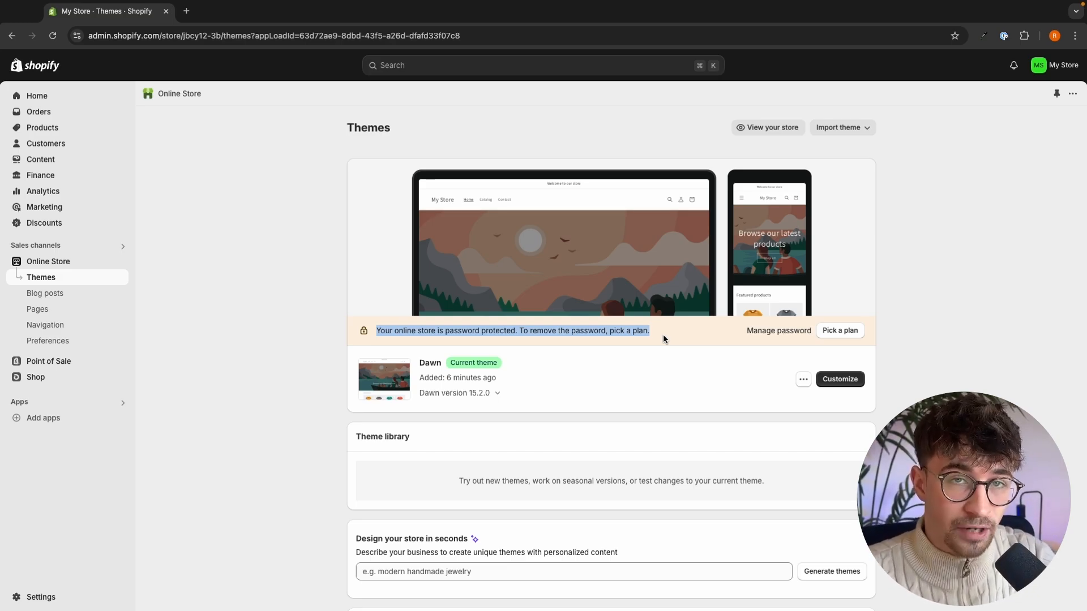
left_click(663, 335)
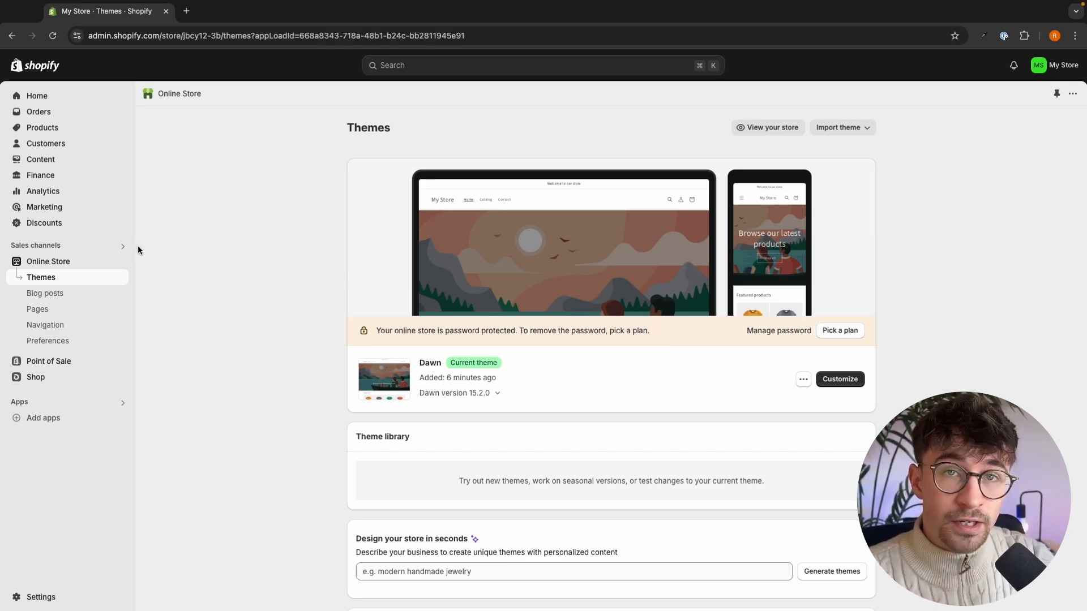
- Return to the admin home page and open the plan selection from the £1/month offer banner
left_click(37, 98)
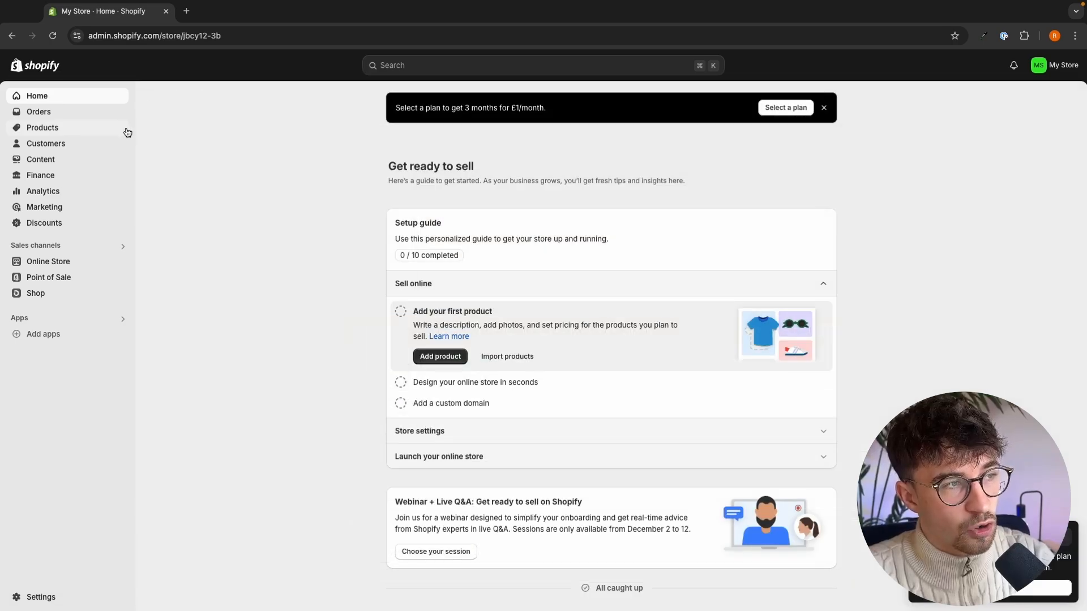
left_click_drag(394, 108, 558, 113)
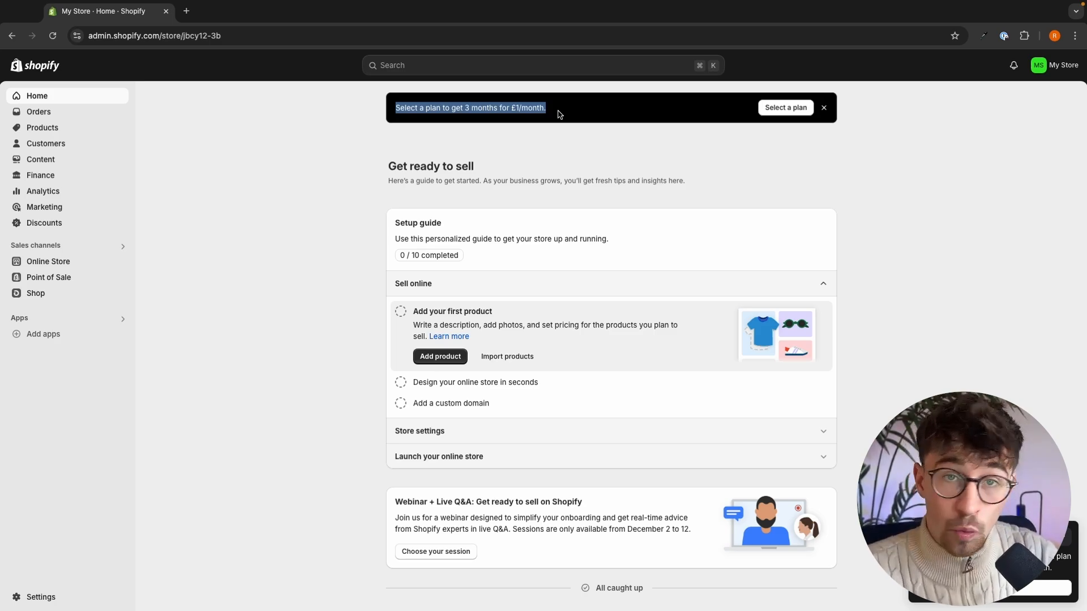
left_click(573, 109)
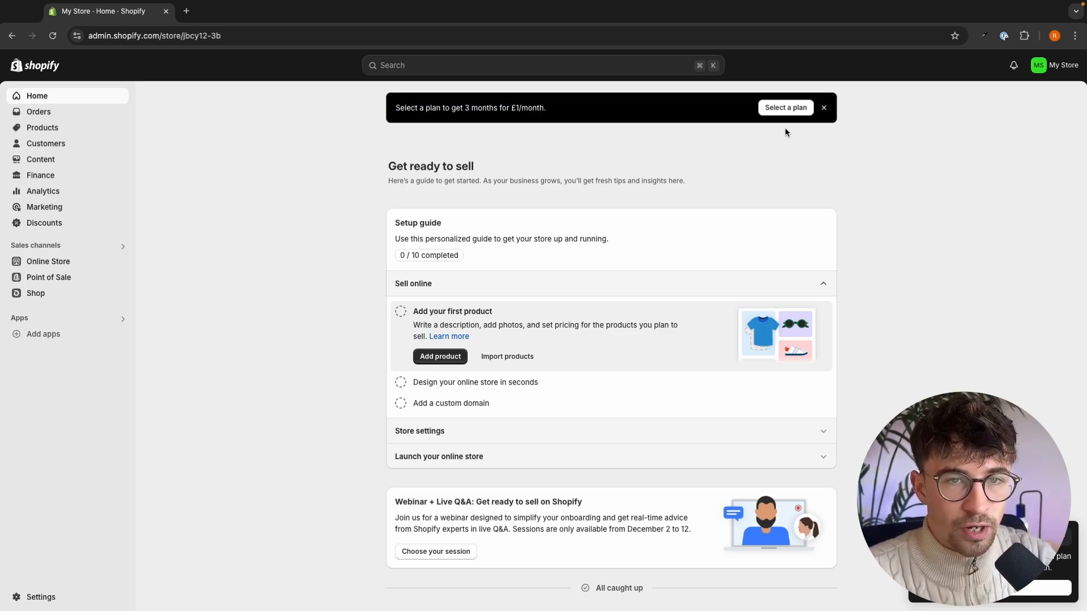
left_click(785, 108)
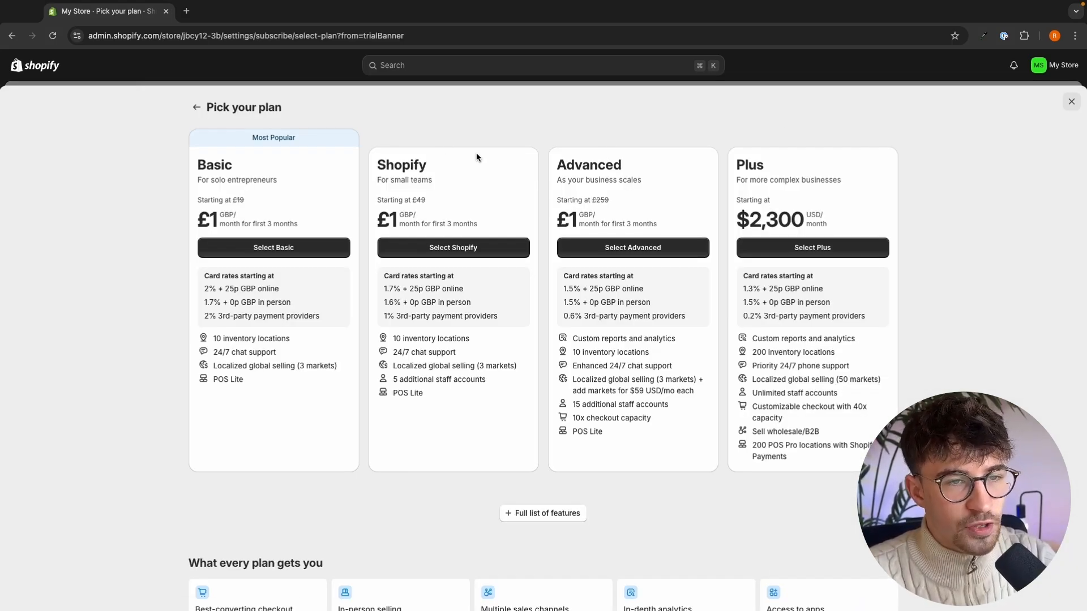
- Compare the Basic and Shopify plans, examining their features, additional staff accounts and card rates
left_click_drag(192, 151, 357, 410)
left_click(357, 410)
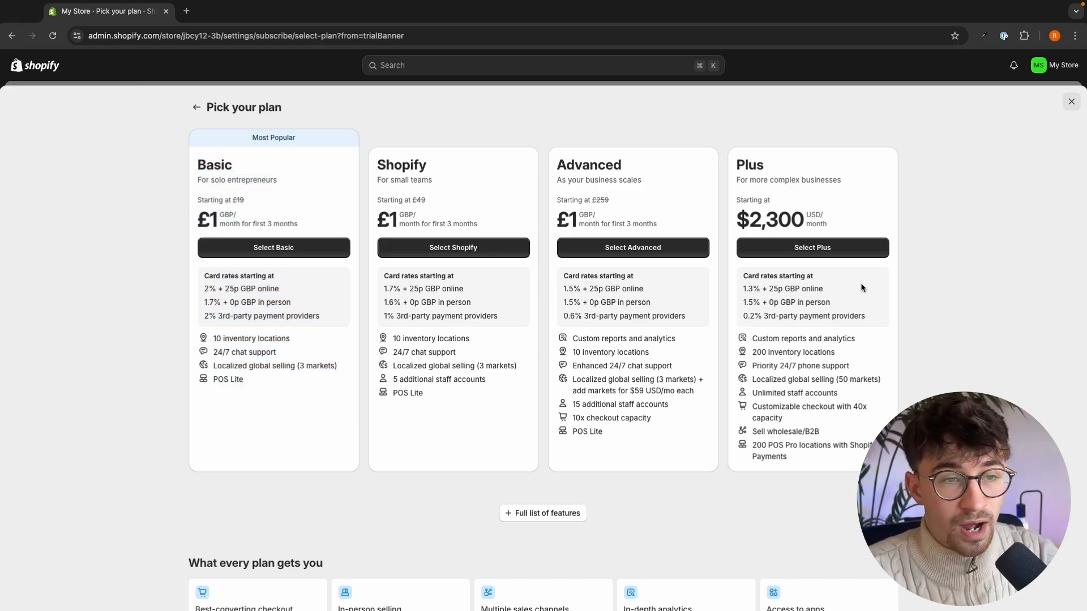
left_click_drag(392, 380, 490, 385)
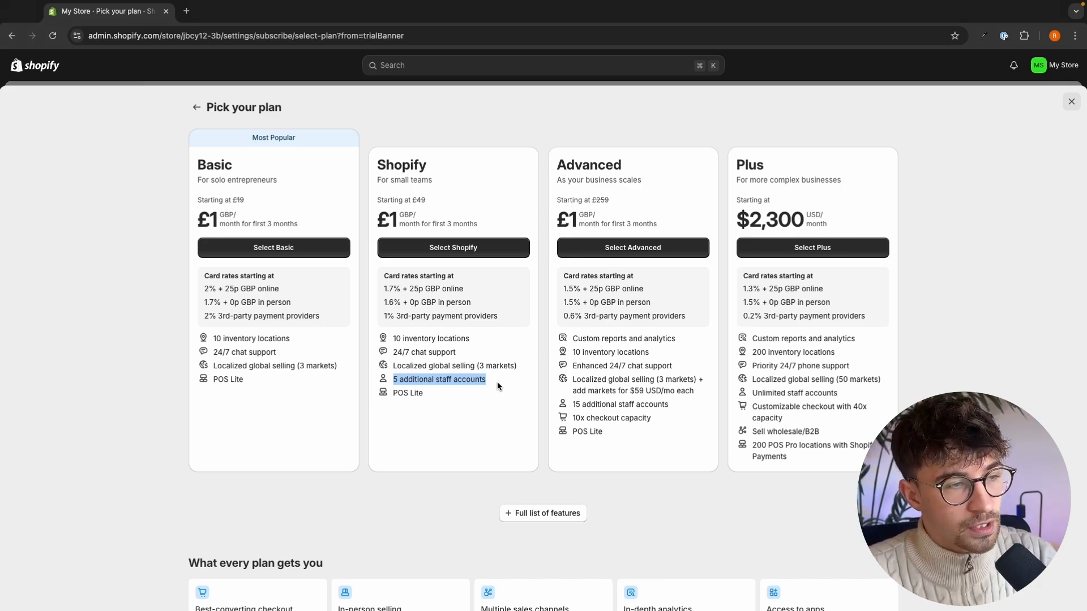
left_click(433, 295)
left_click_drag(381, 274, 491, 324)
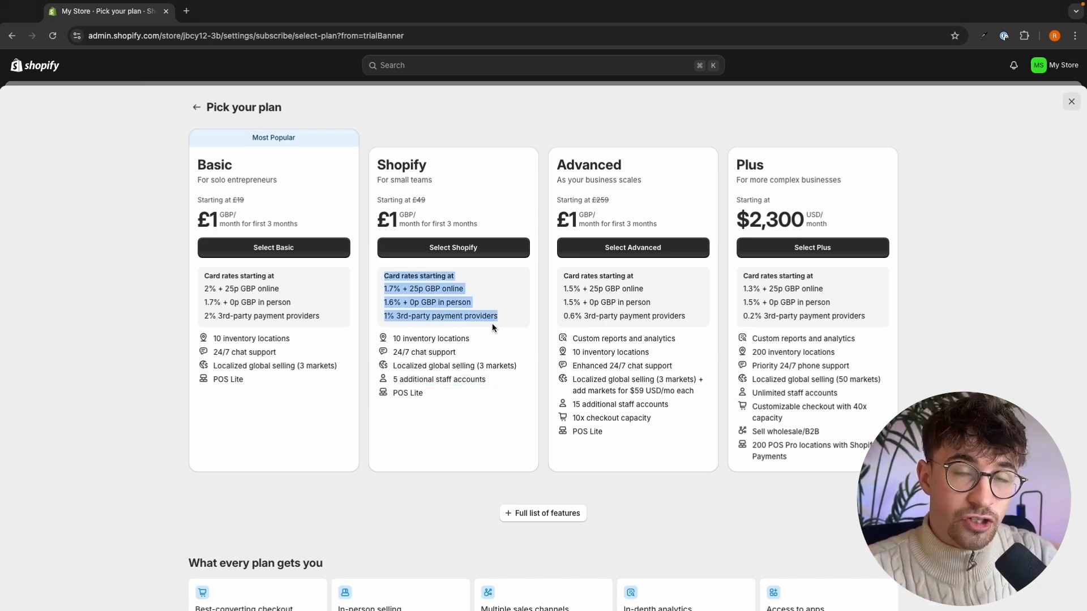
left_click(491, 324)
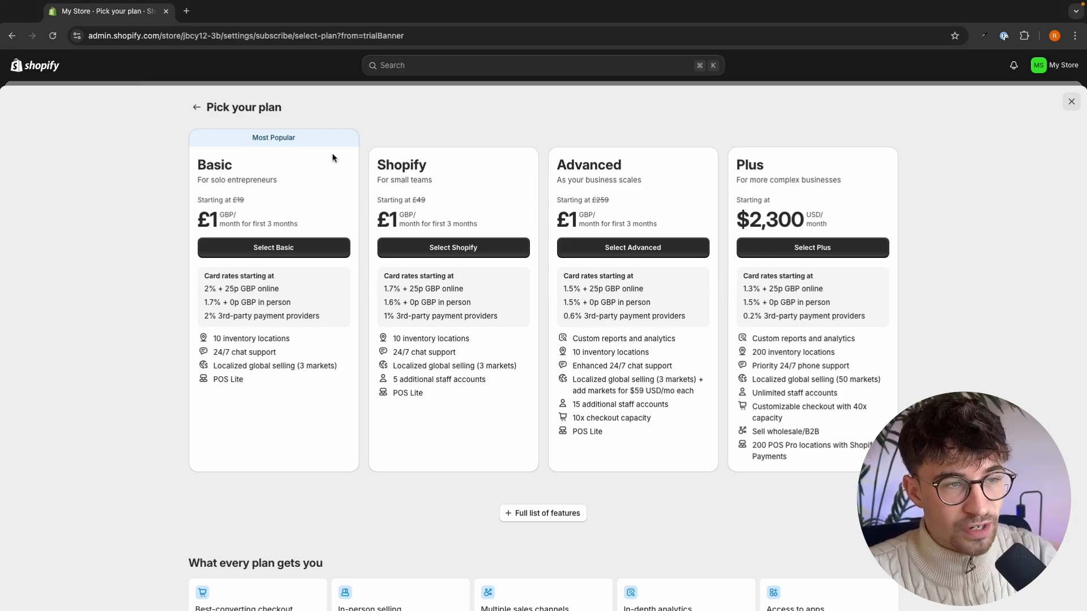
double_click(210, 165)
left_click(385, 163)
double_click(384, 163)
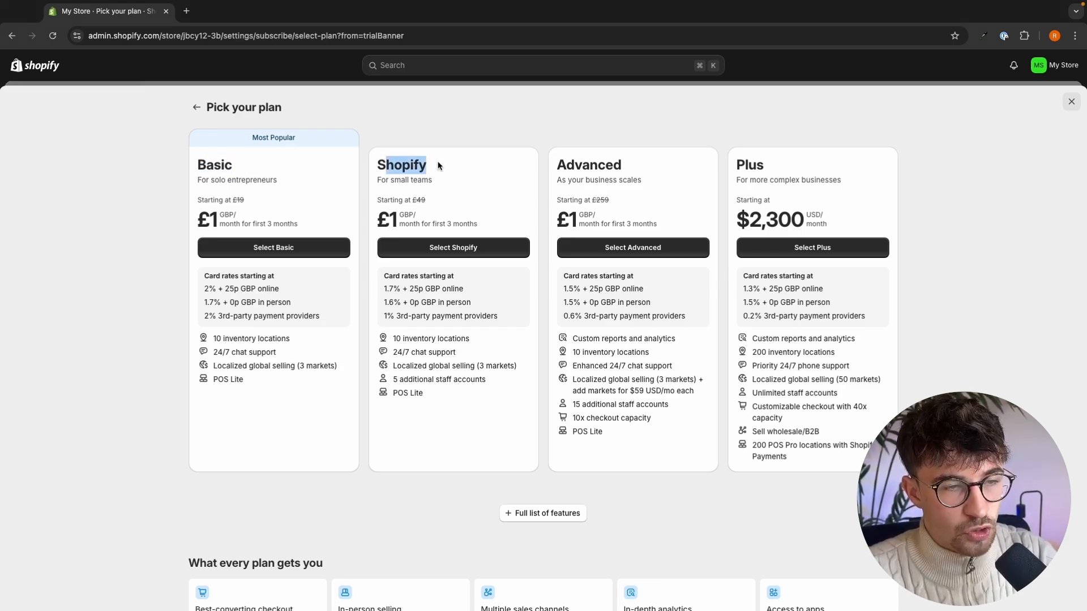
left_click(436, 161)
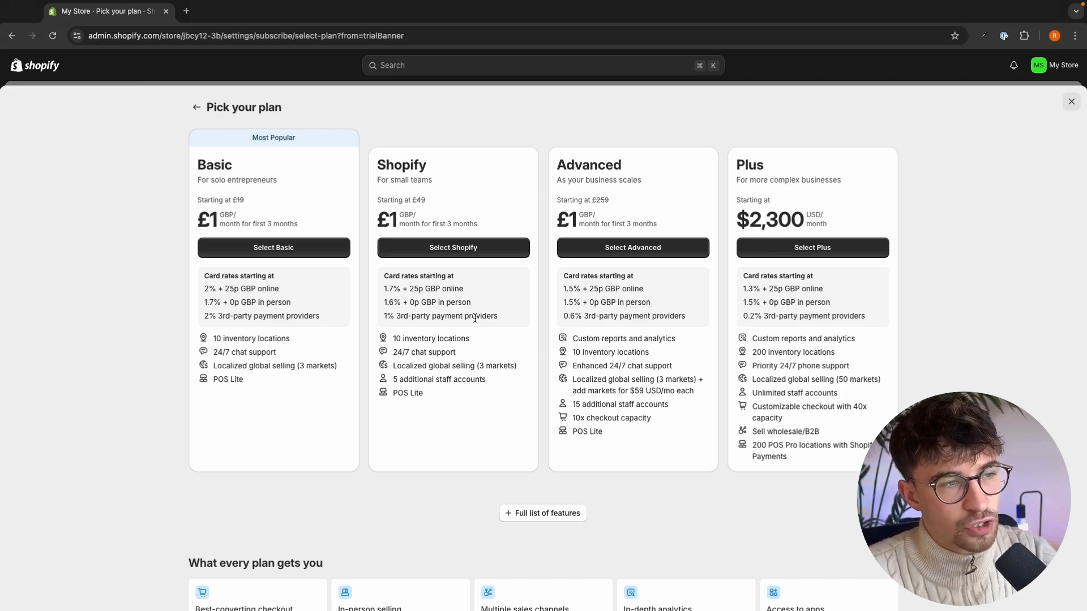
- Select the Basic plan with credit or debit card as the payment method and review its billing schedule
left_click(279, 253)
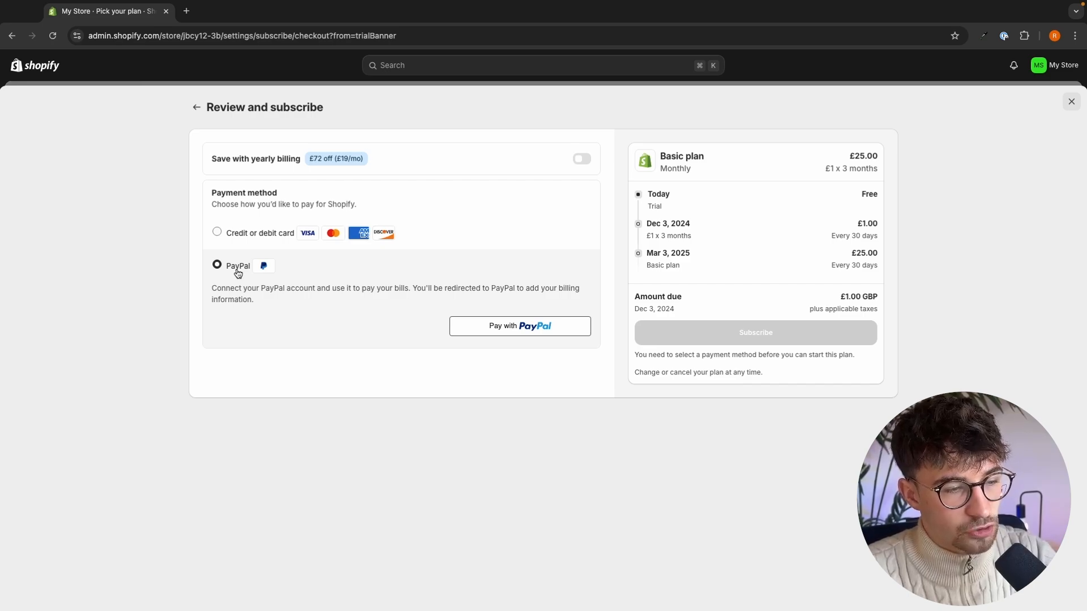
left_click(260, 232)
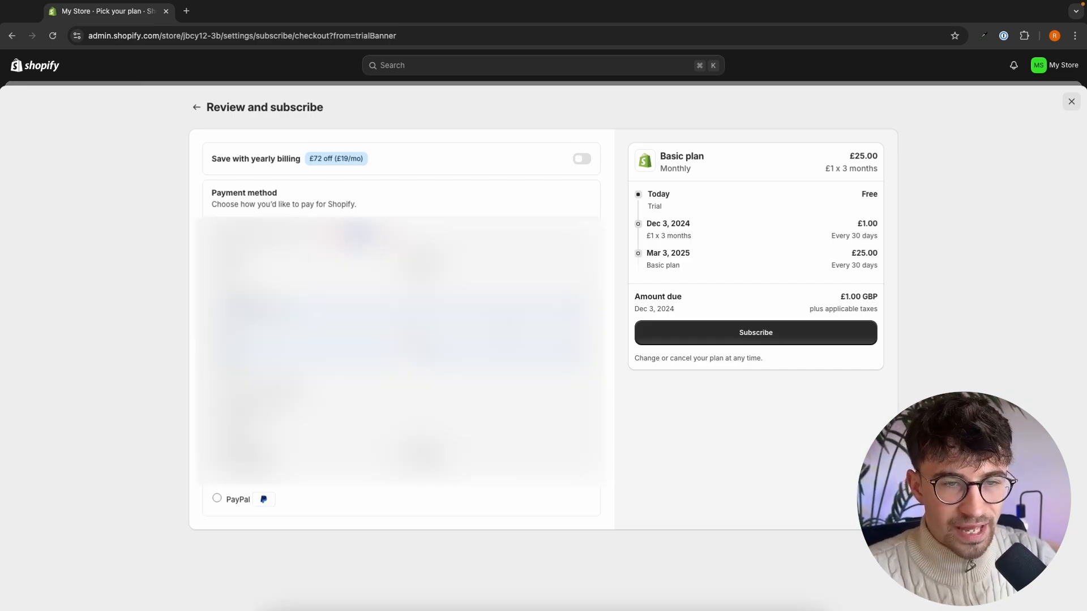
double_click(657, 196)
left_click_drag(640, 226, 884, 240)
left_click(884, 240)
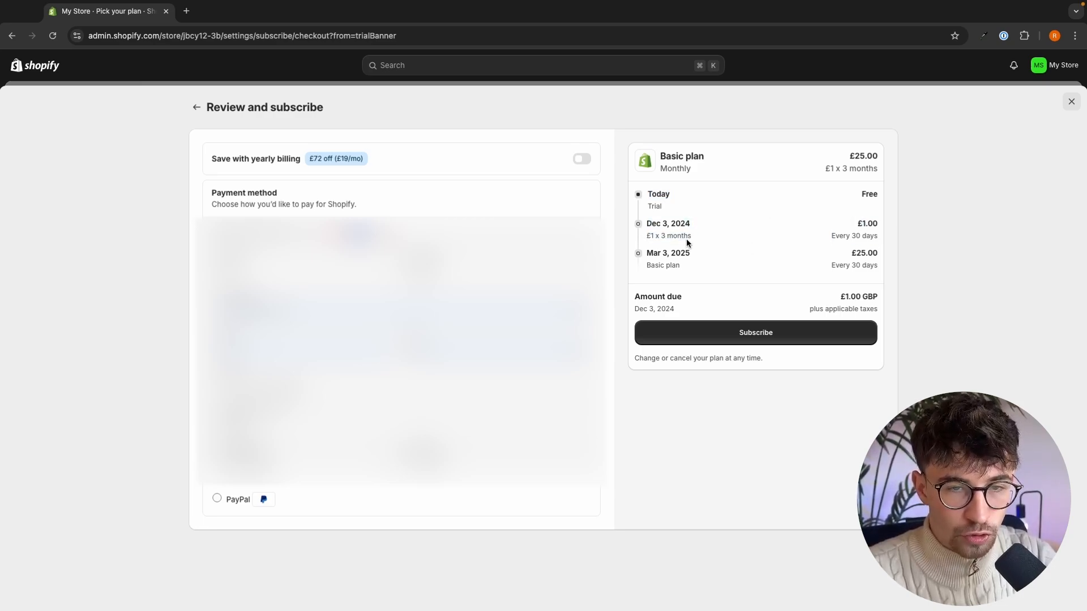
left_click_drag(644, 251, 890, 275)
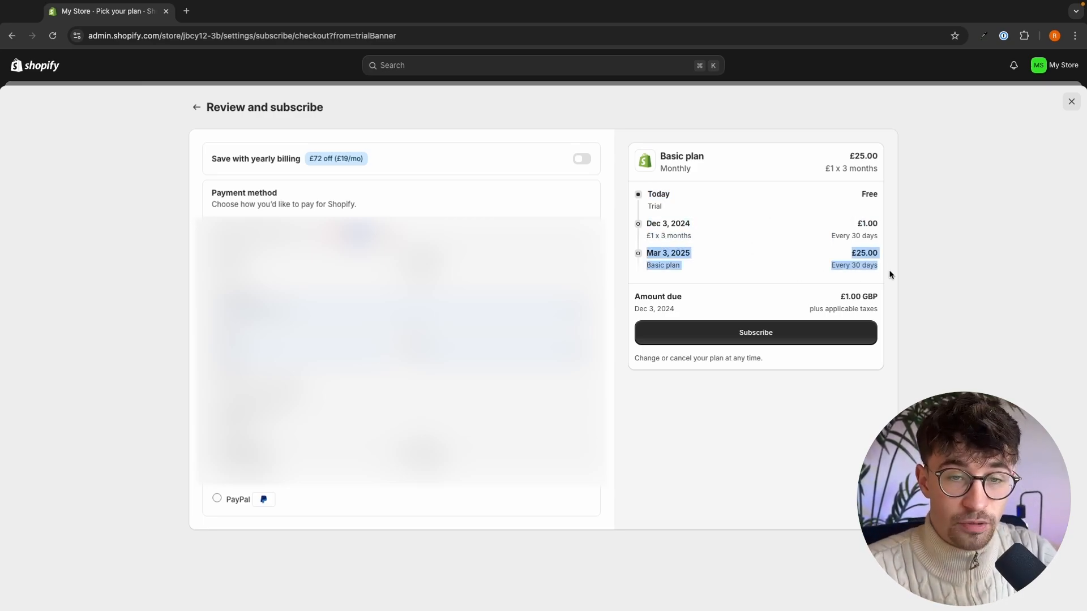
left_click(890, 275)
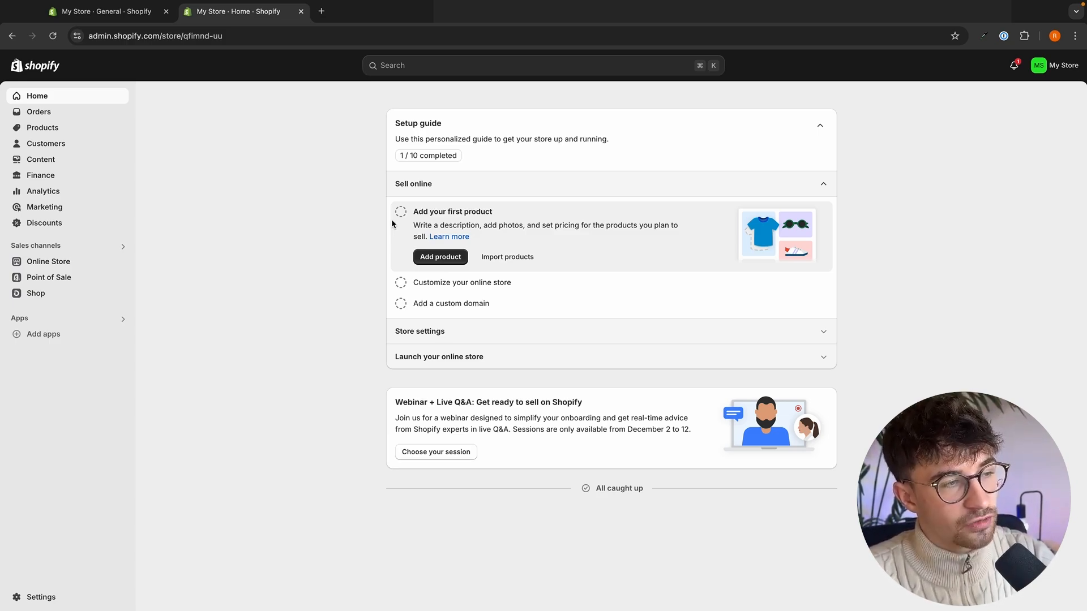
- Open the online store's themes page and remove the store's password protection
left_click(61, 263)
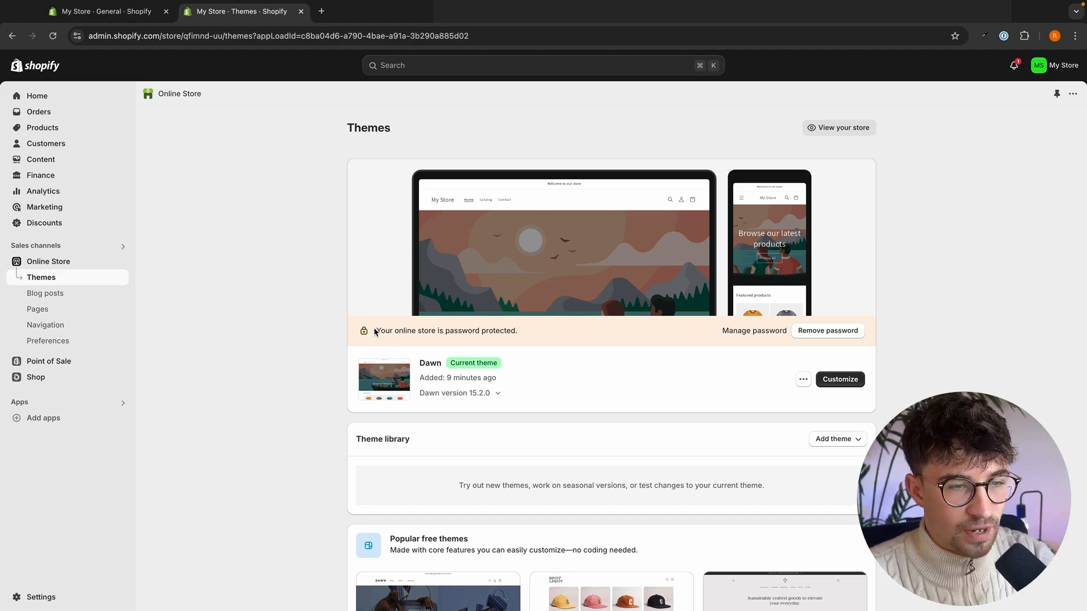
left_click_drag(375, 332, 468, 335)
left_click(532, 337)
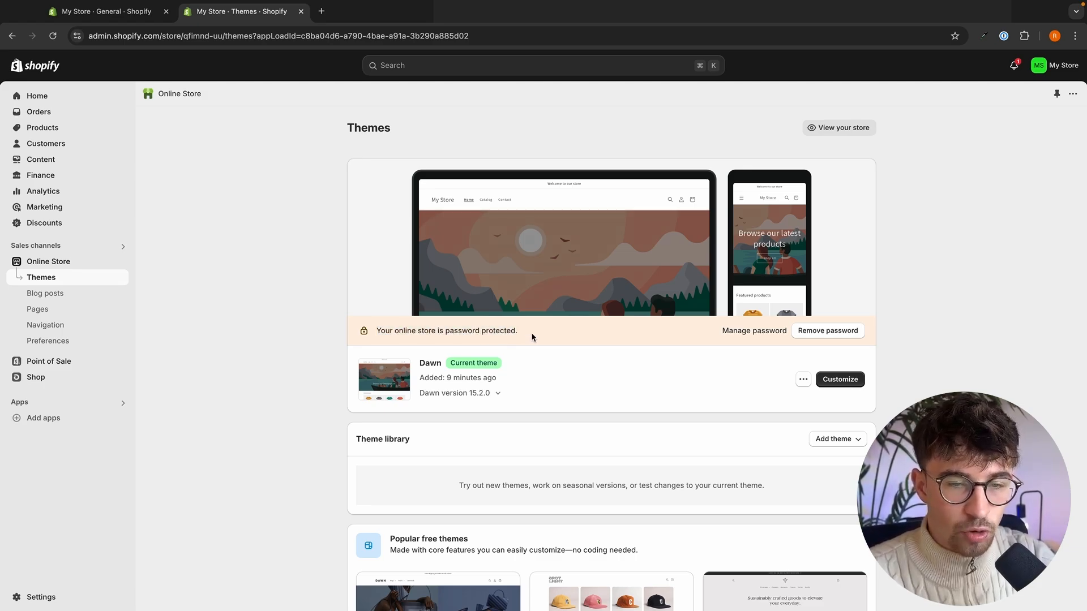
left_click(831, 335)
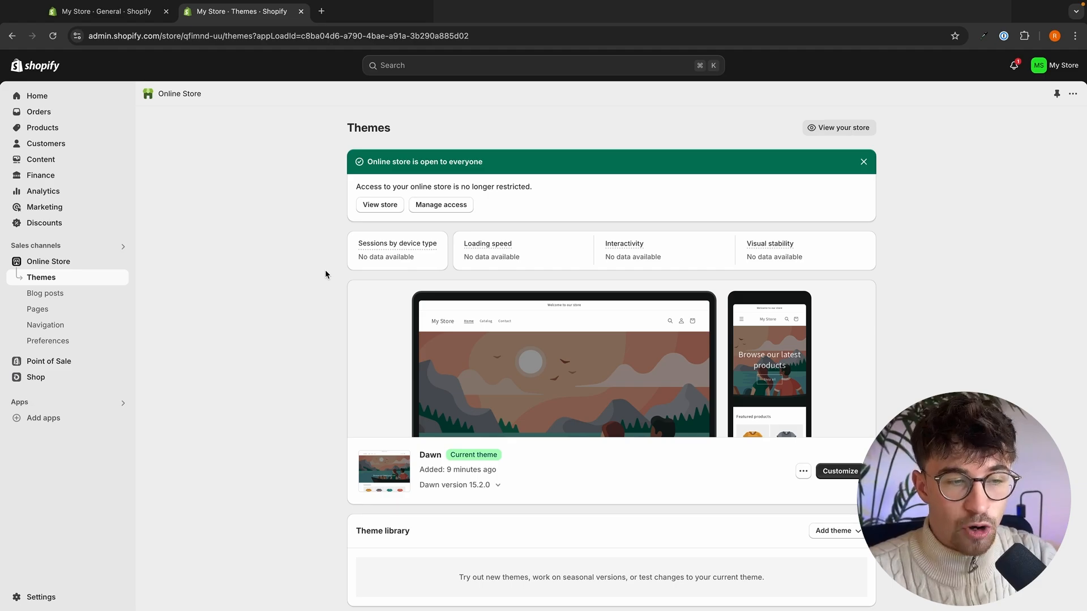
- Visit the Theme Store from the end of the popular free themes and filter the themes to Free
scroll(325, 270, "down", 3)
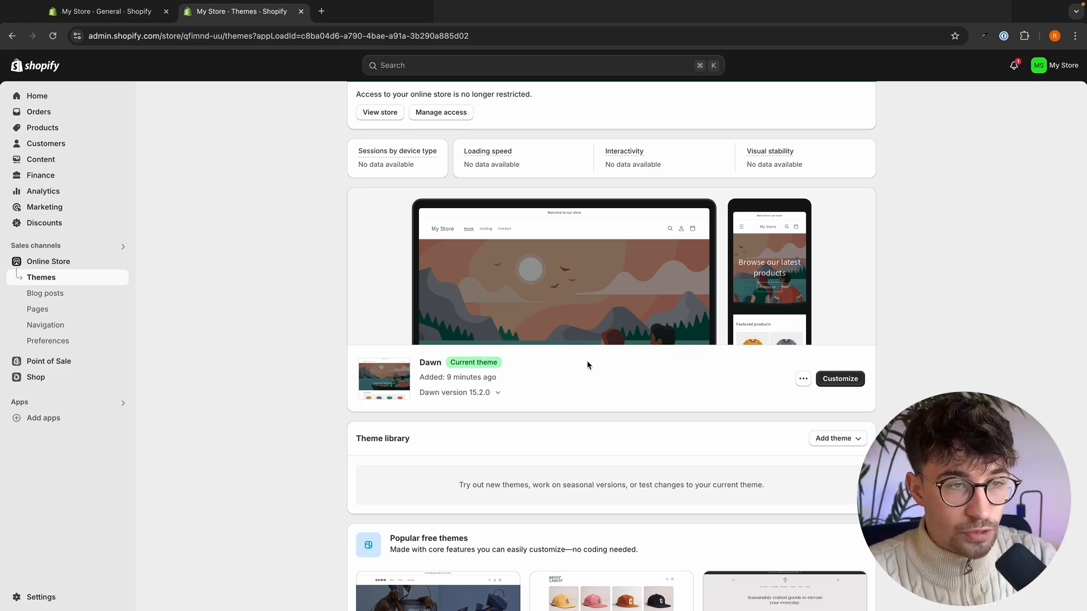
scroll(588, 366, "down", 4)
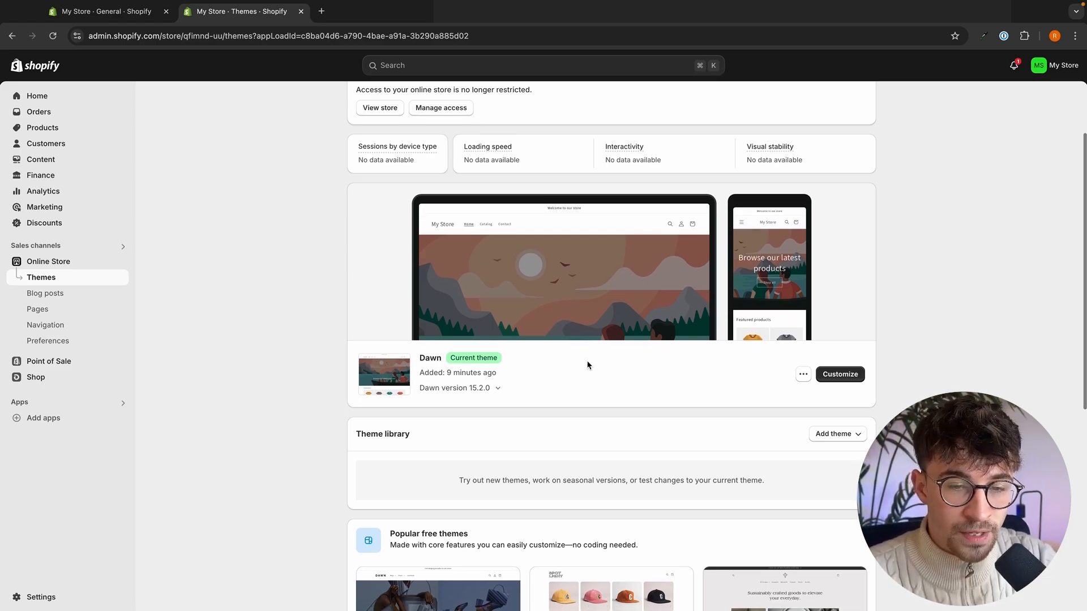
scroll(587, 365, "down", 3)
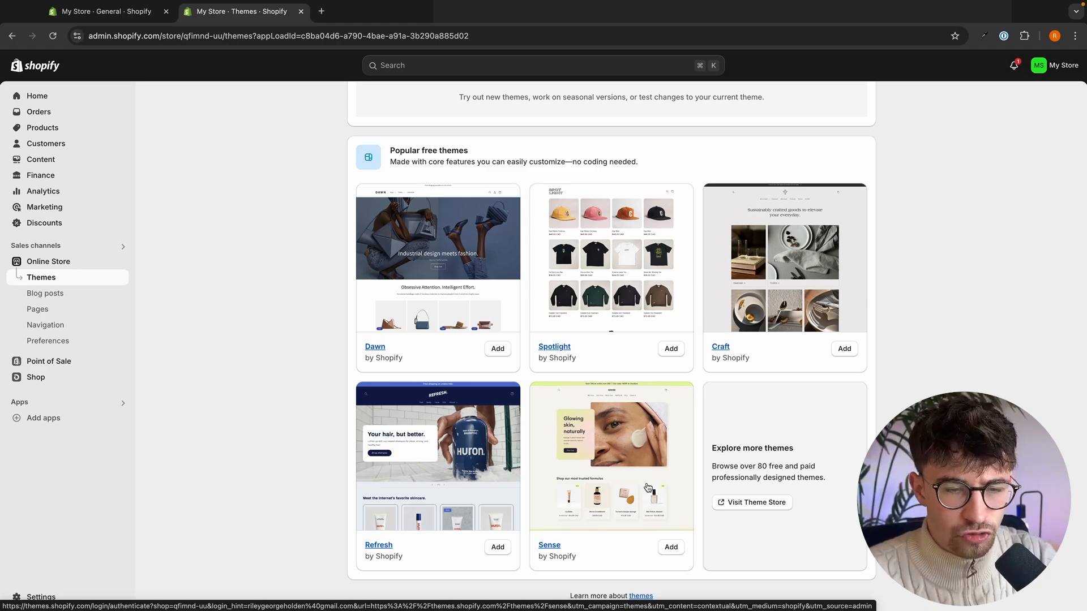
left_click(741, 507)
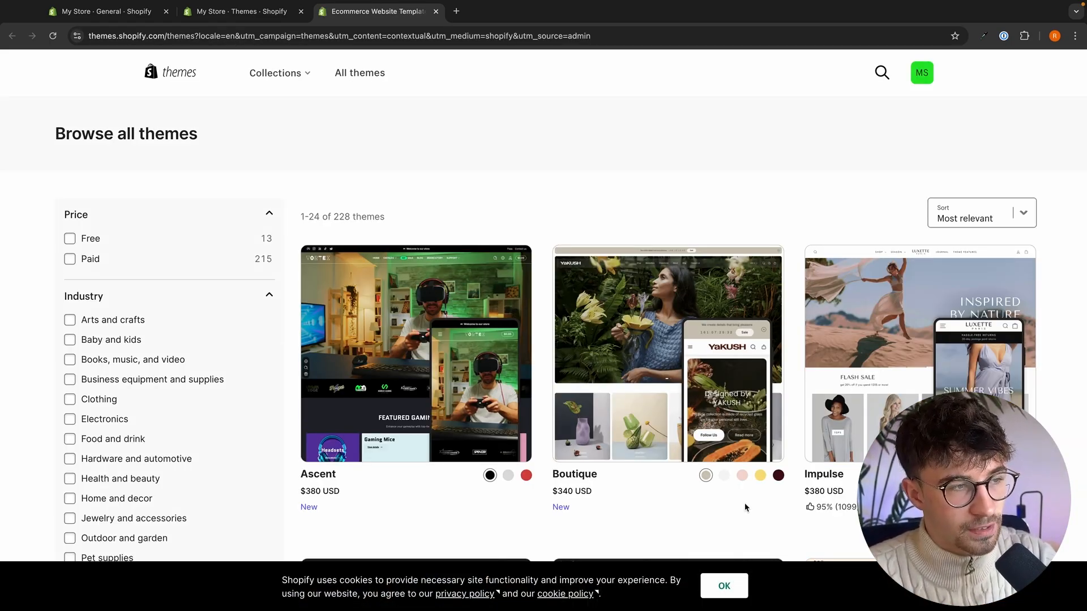
left_click(84, 236)
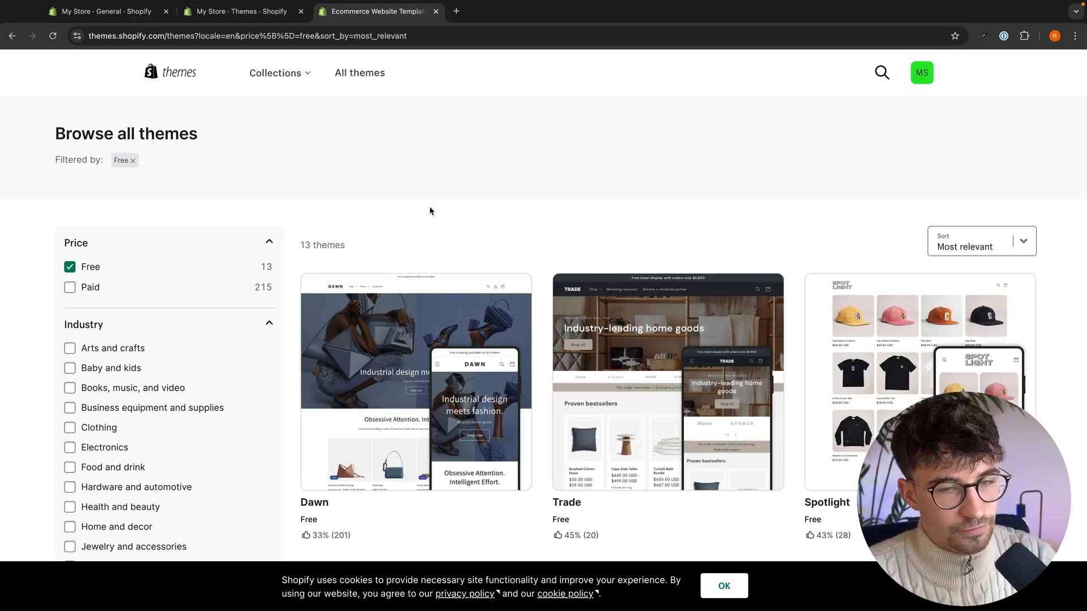
- Find the Sense theme among the free themes and add it to the store's theme library
scroll(486, 229, "down", 6)
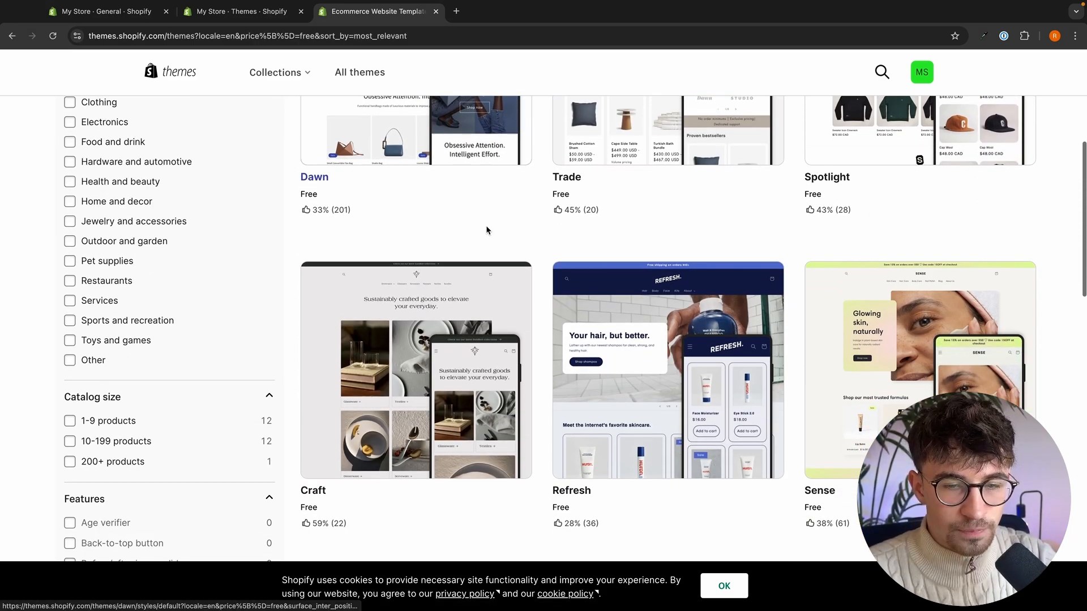
scroll(485, 231, "down", 2)
left_click(939, 297)
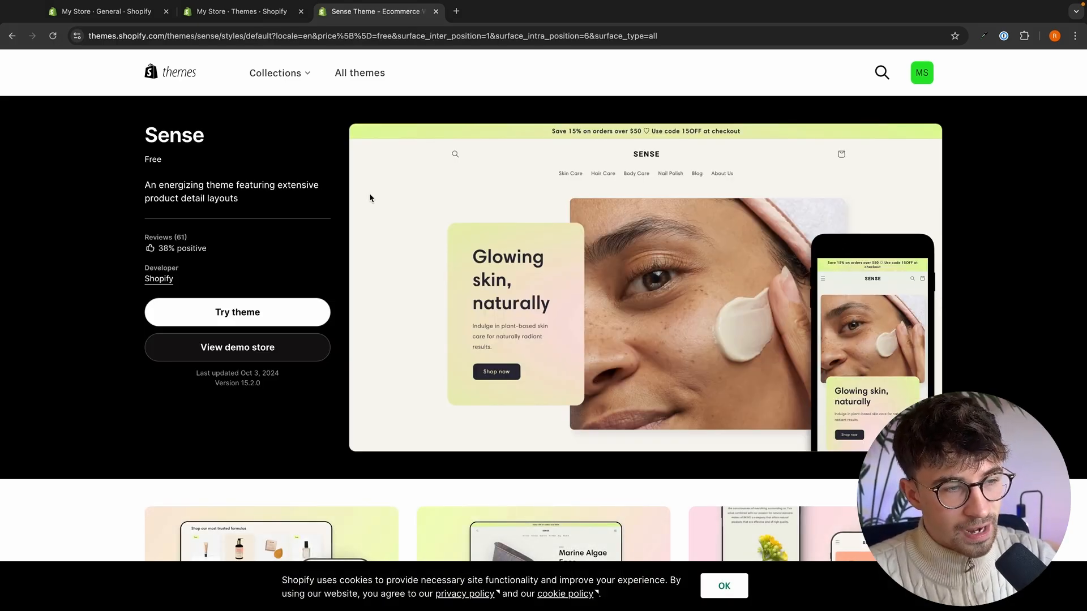
left_click(201, 306)
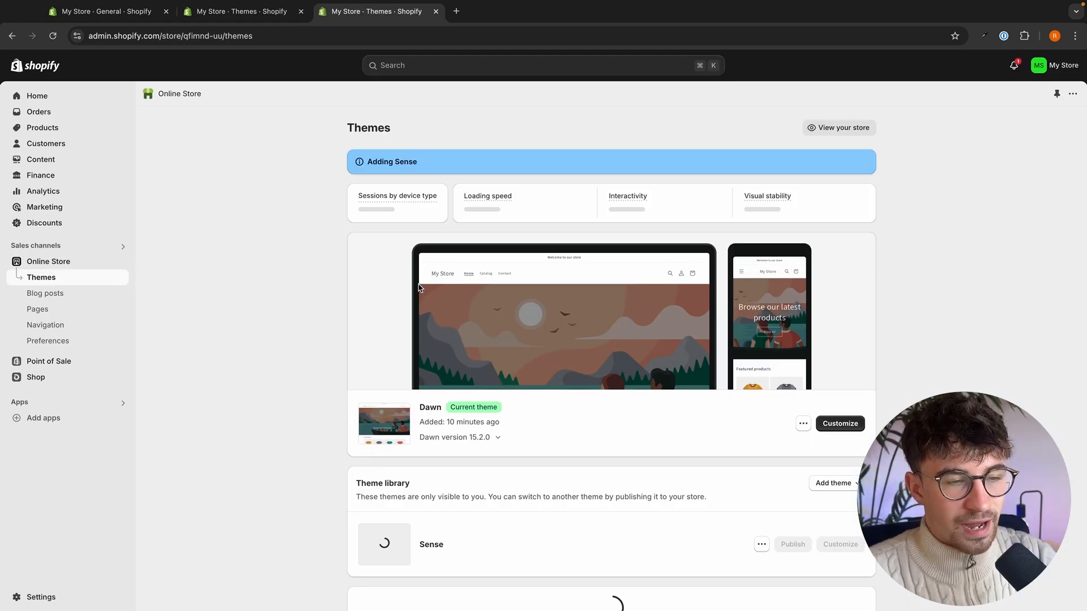
- Publish the Sense theme from the theme library as the current theme and open it for customization
scroll(419, 287, "down", 3)
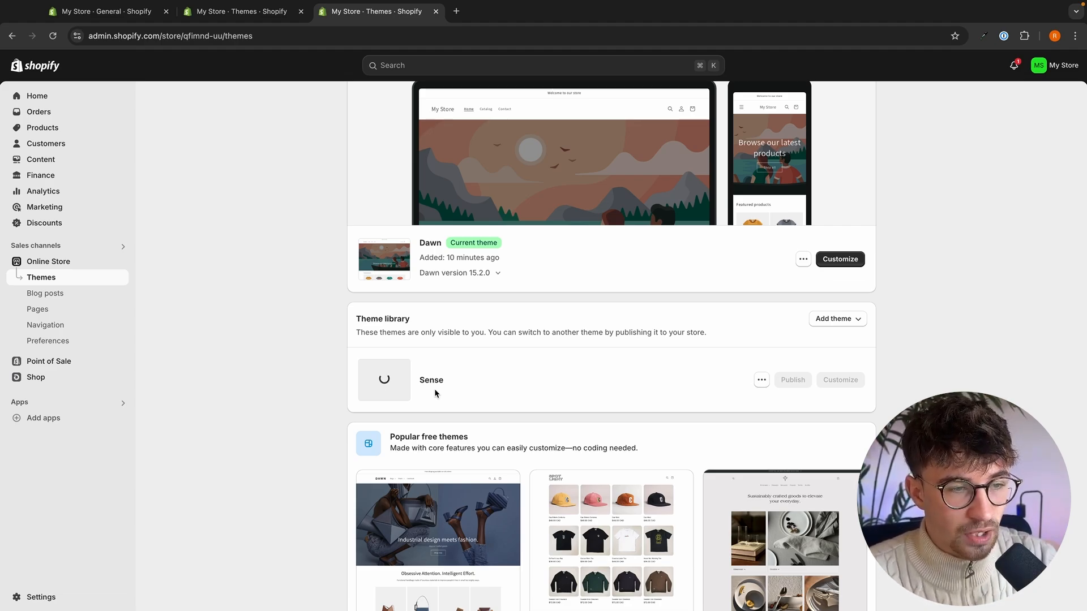
left_click_drag(453, 367, 494, 373)
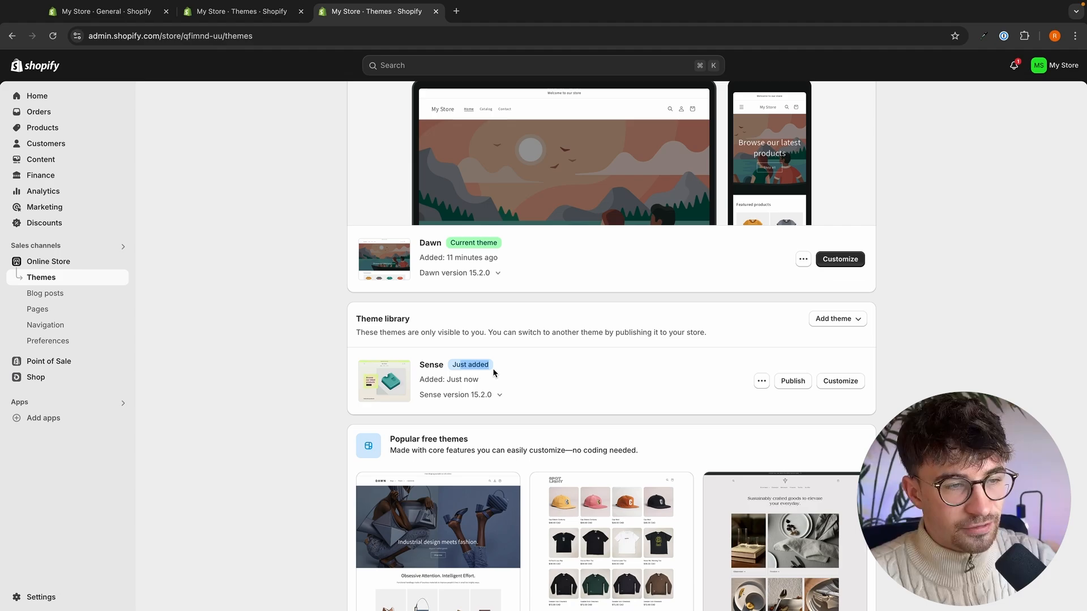
left_click(494, 373)
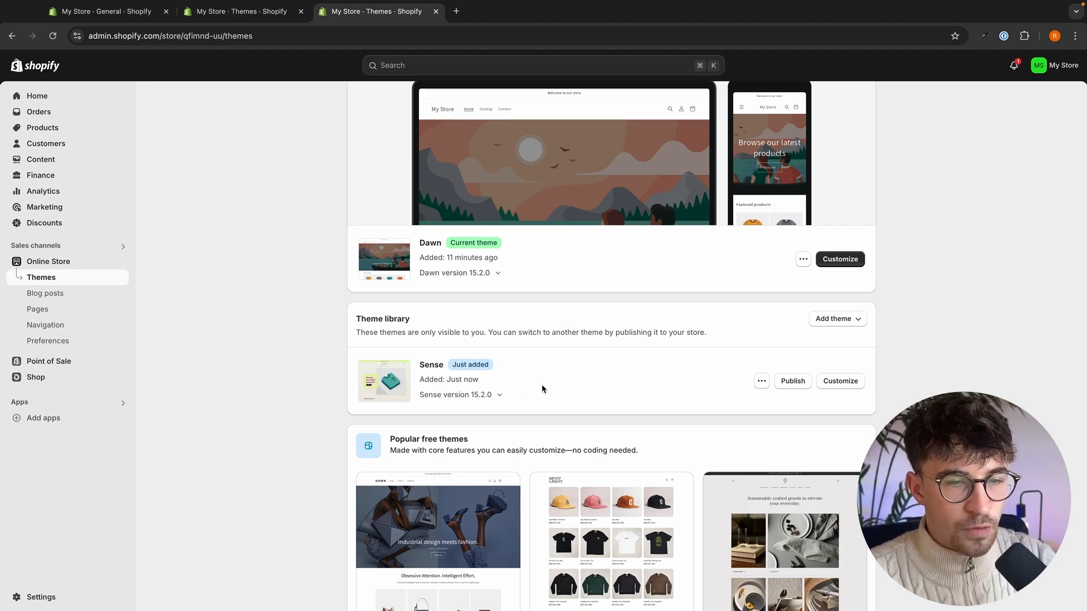
left_click(798, 387)
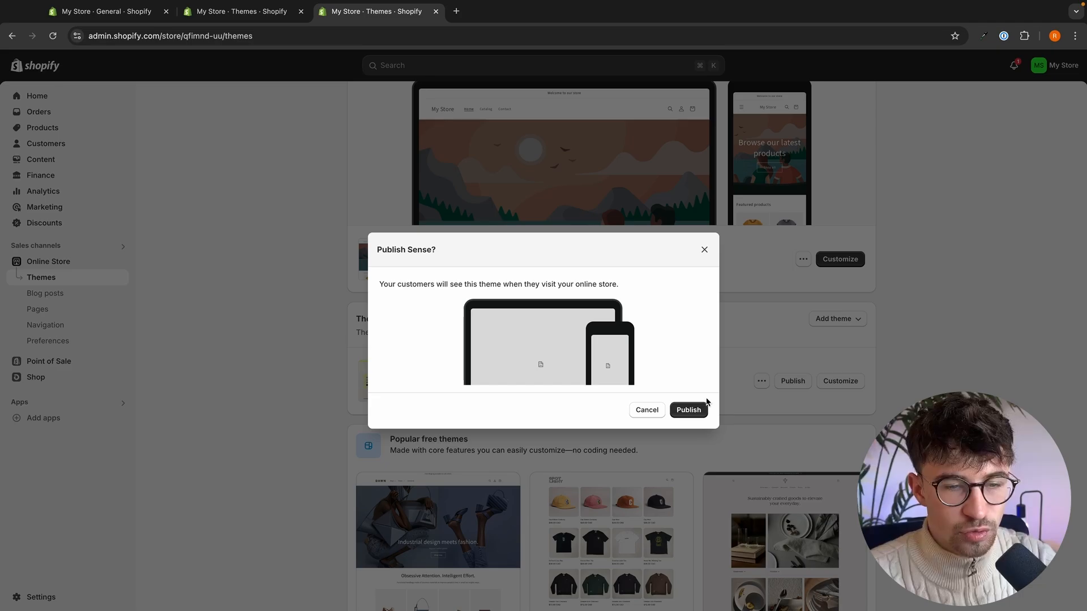
left_click(704, 408)
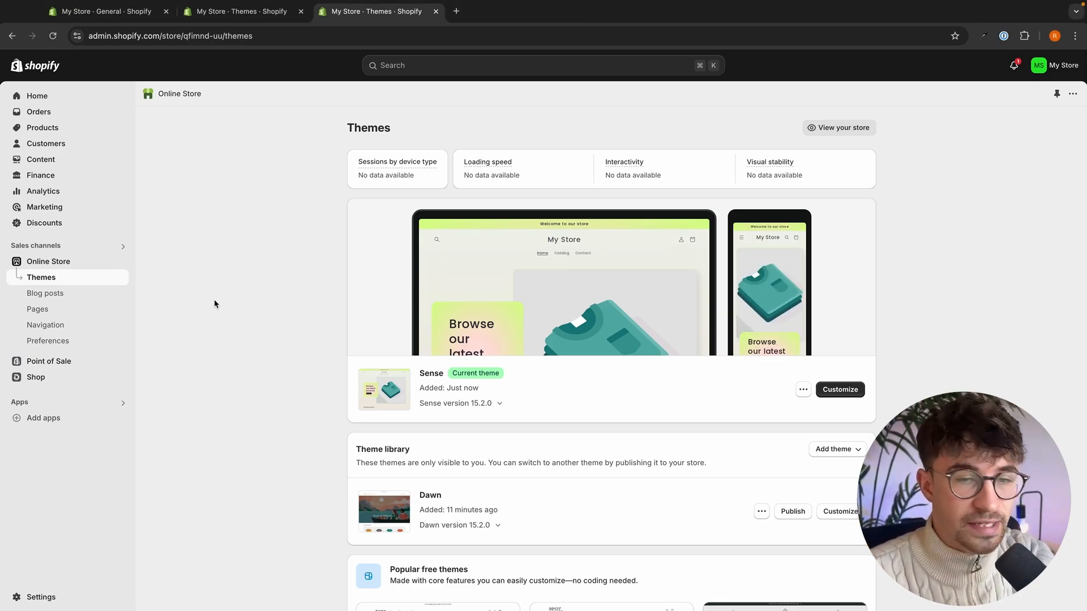
left_click(864, 391)
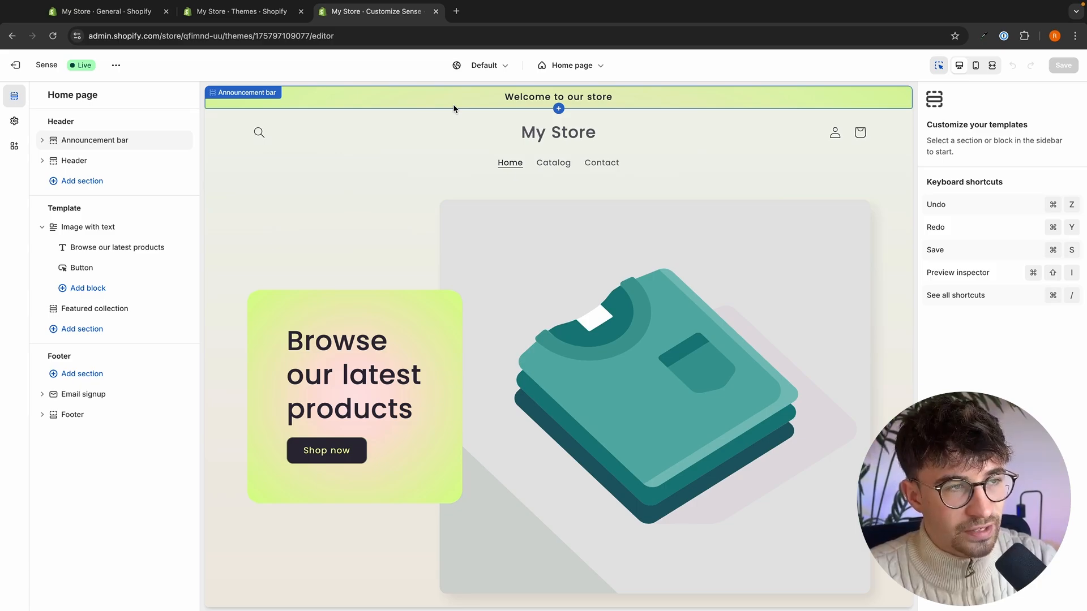
- Examine the home page's announcement bar, image with text, featured collection and email signup sections, including their available settings
left_click(454, 88)
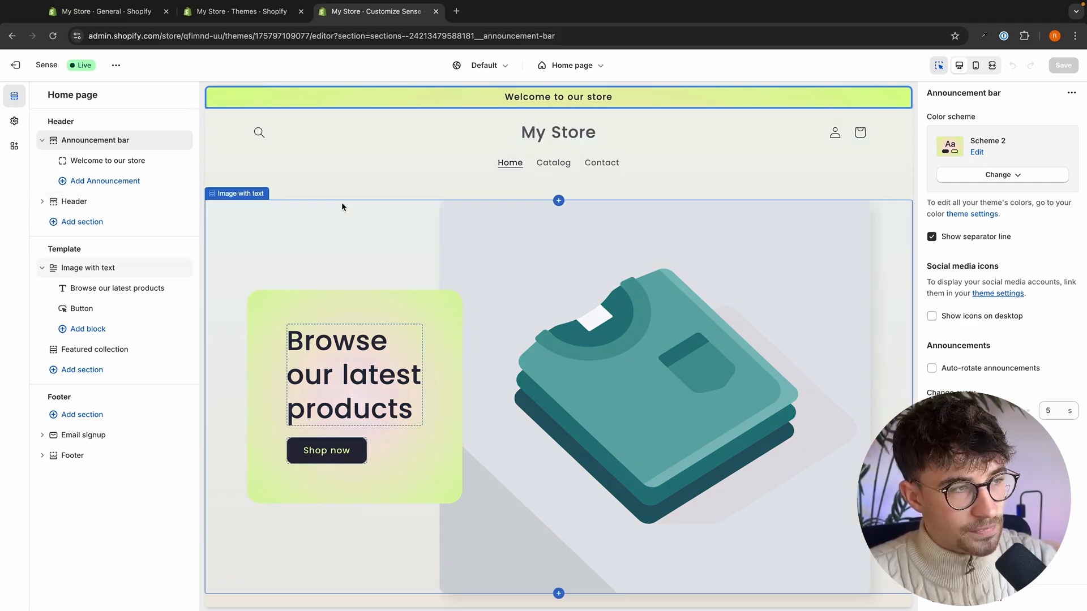
left_click(328, 231)
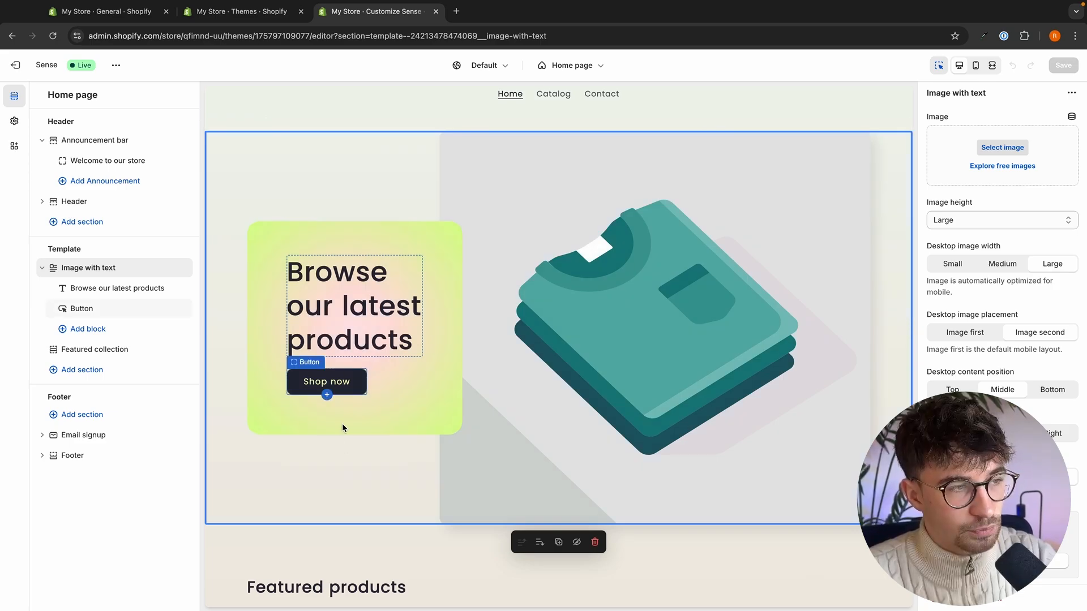
scroll(351, 481, "down", 2)
scroll(355, 465, "down", 4)
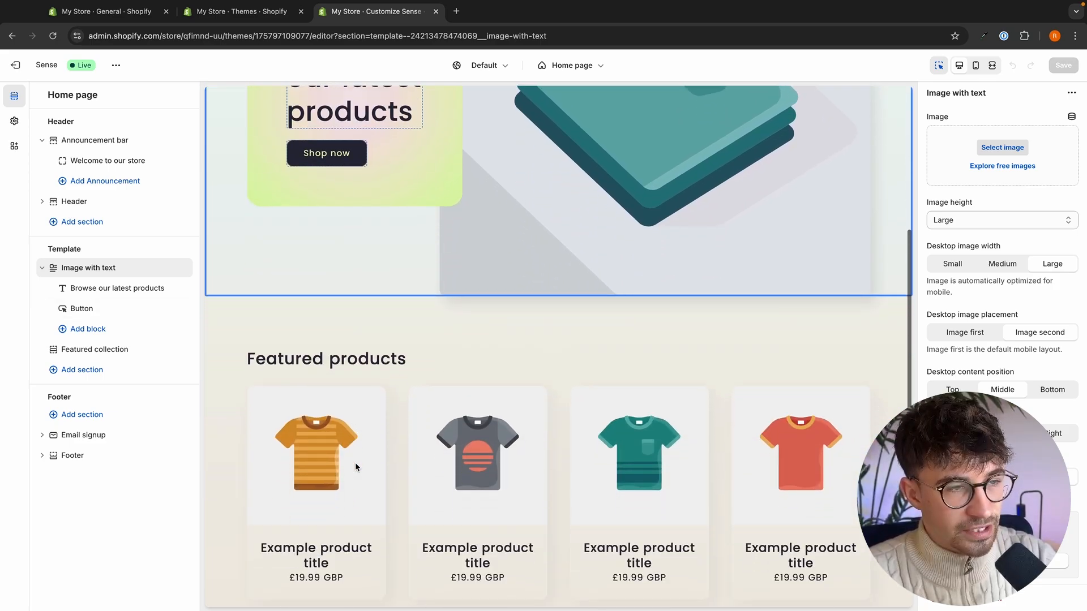
left_click(396, 319)
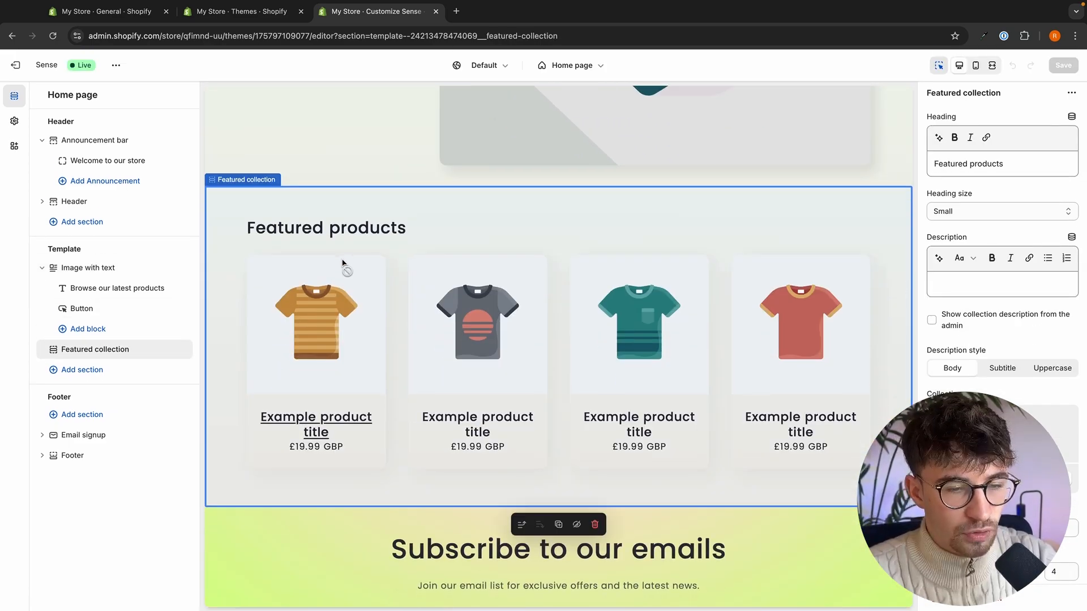
scroll(367, 443, "down", 2)
scroll(366, 445, "down", 2)
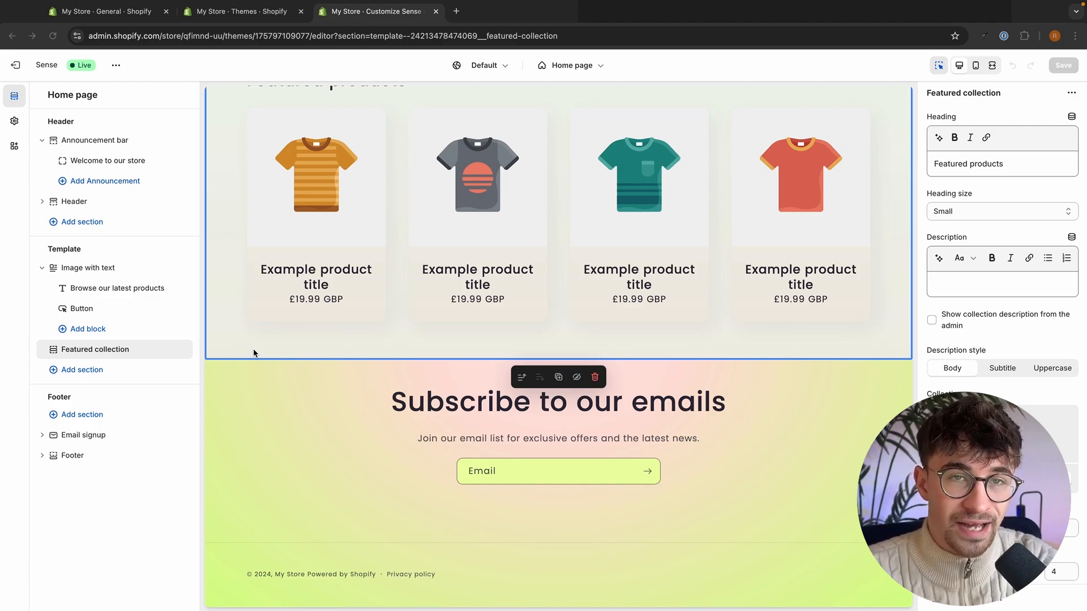
scroll(512, 227, "up", 10)
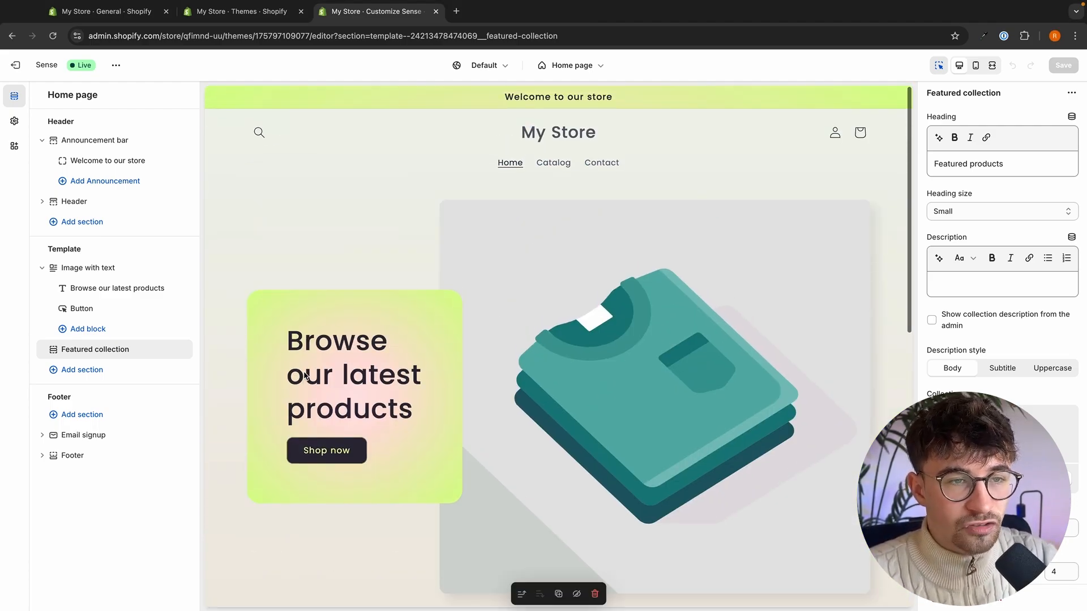
- Remove the announcement bar from the home page and open the theme's logo settings from the header section
left_click(512, 98)
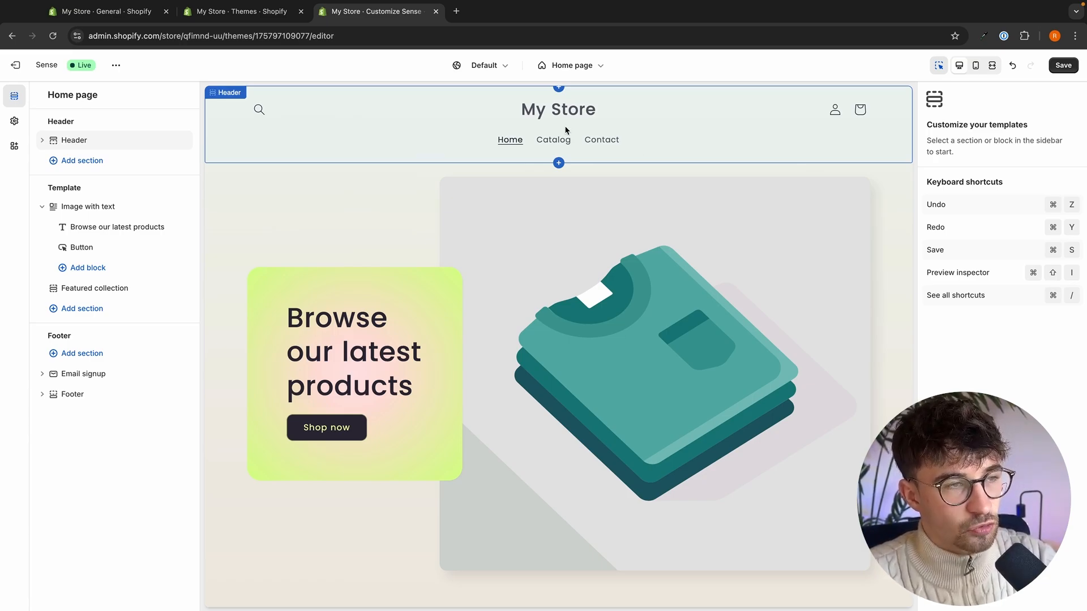
left_click(460, 114)
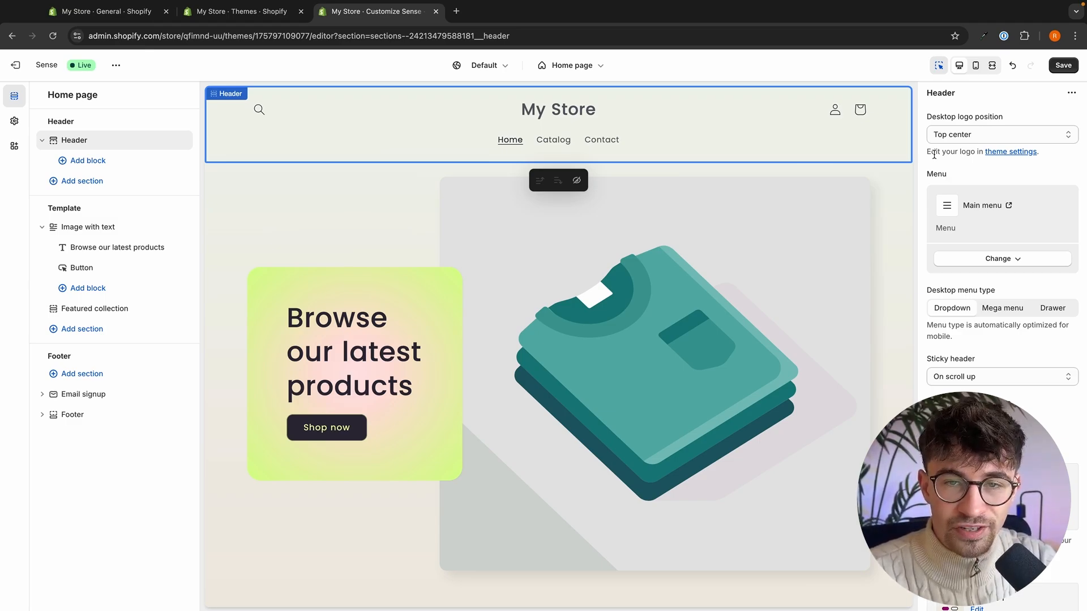
left_click(1003, 152)
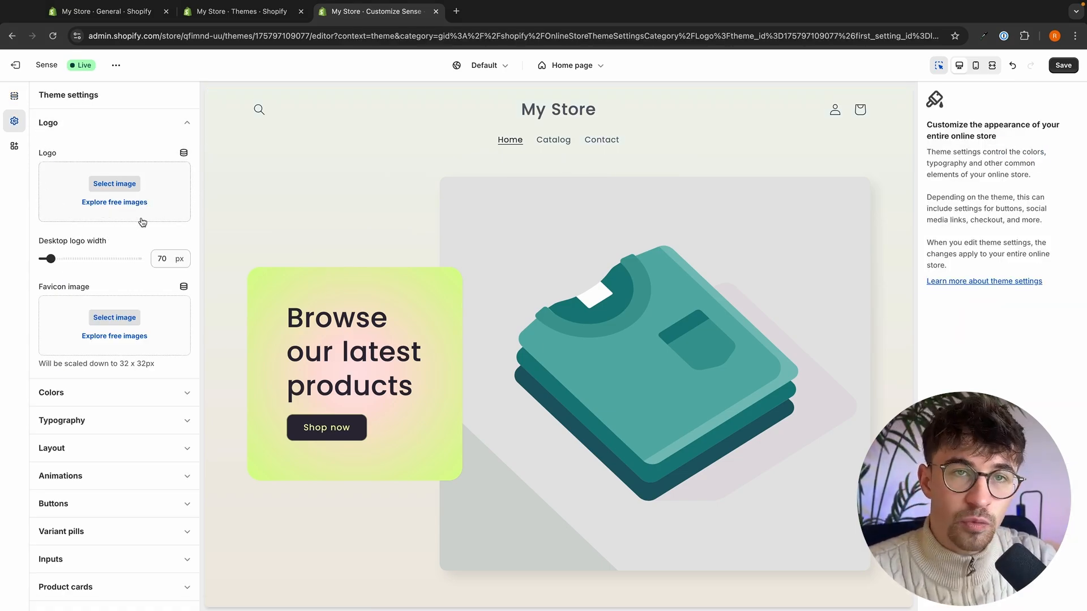
- Upload the blue arrow image Untitled_design_1 from the Effects folder inside YouTube and set it as the store logo
left_click(130, 184)
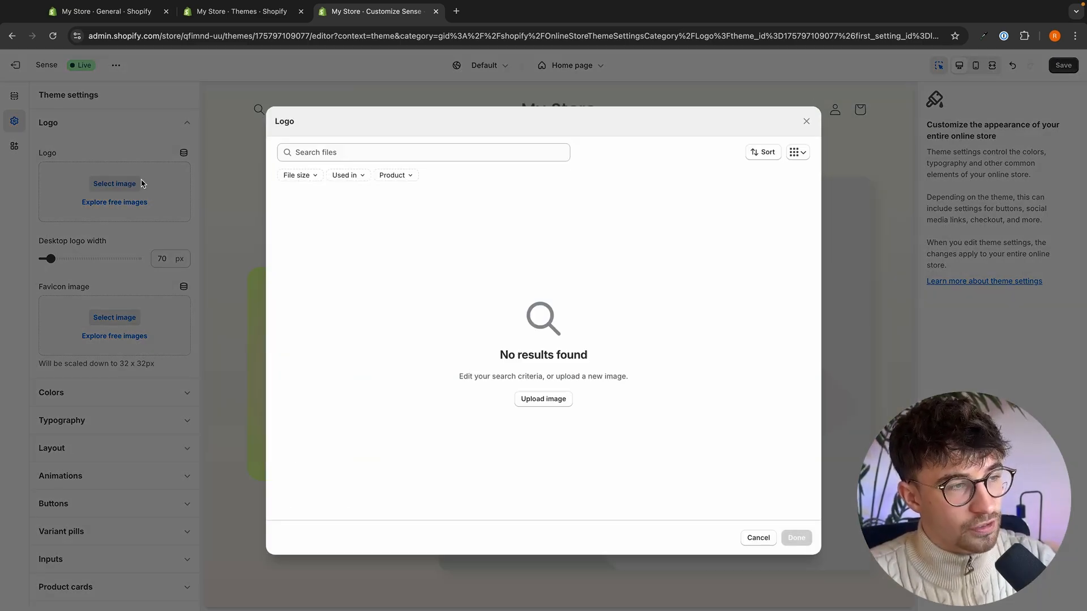
left_click(535, 402)
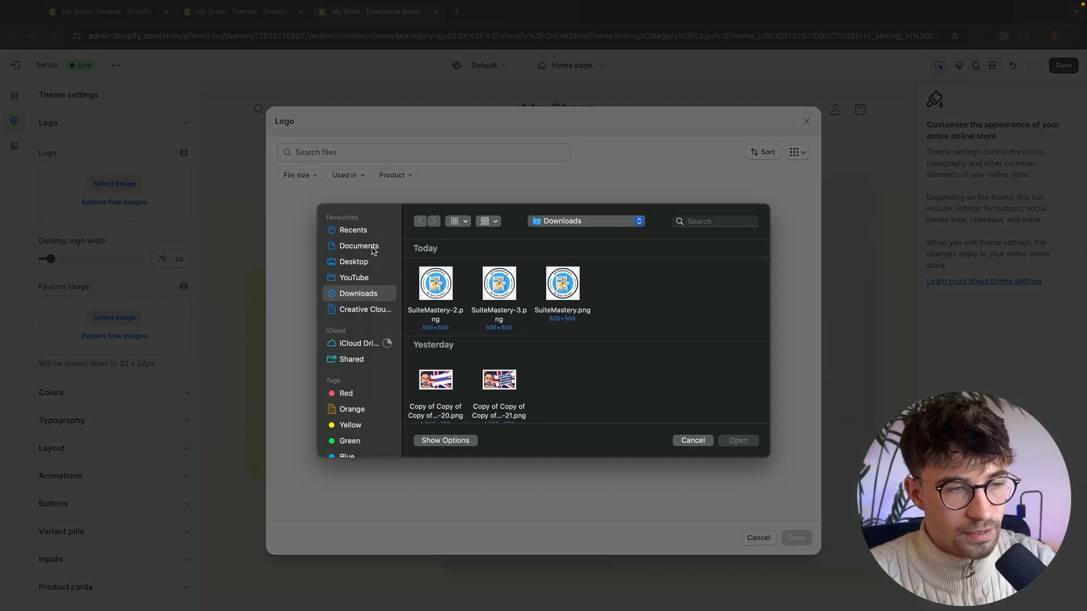
left_click(352, 278)
scroll(491, 324, "down", 3)
scroll(492, 325, "down", 1)
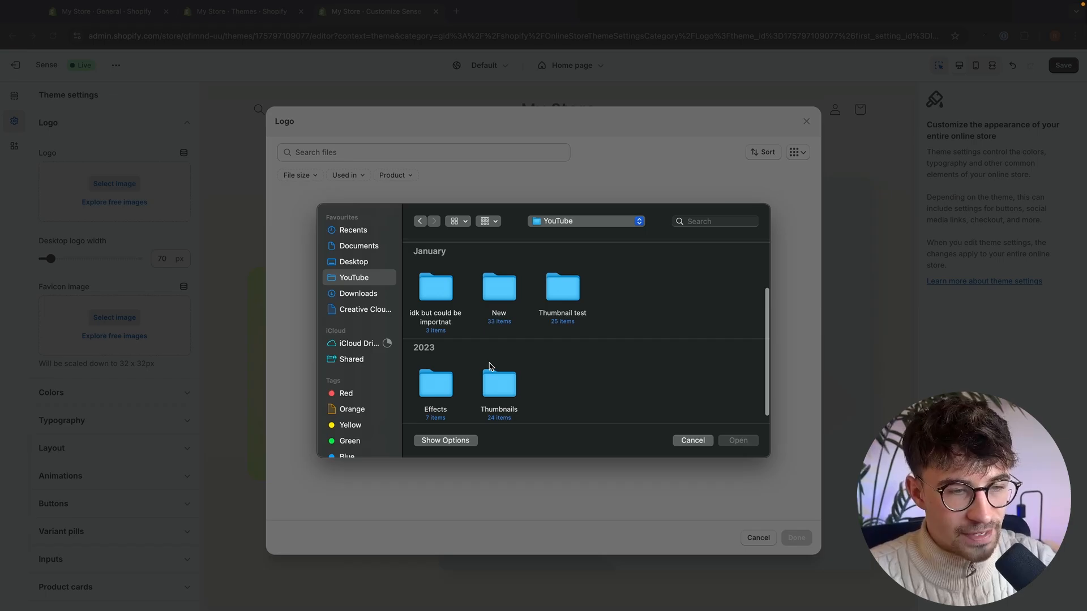
double_click(435, 370)
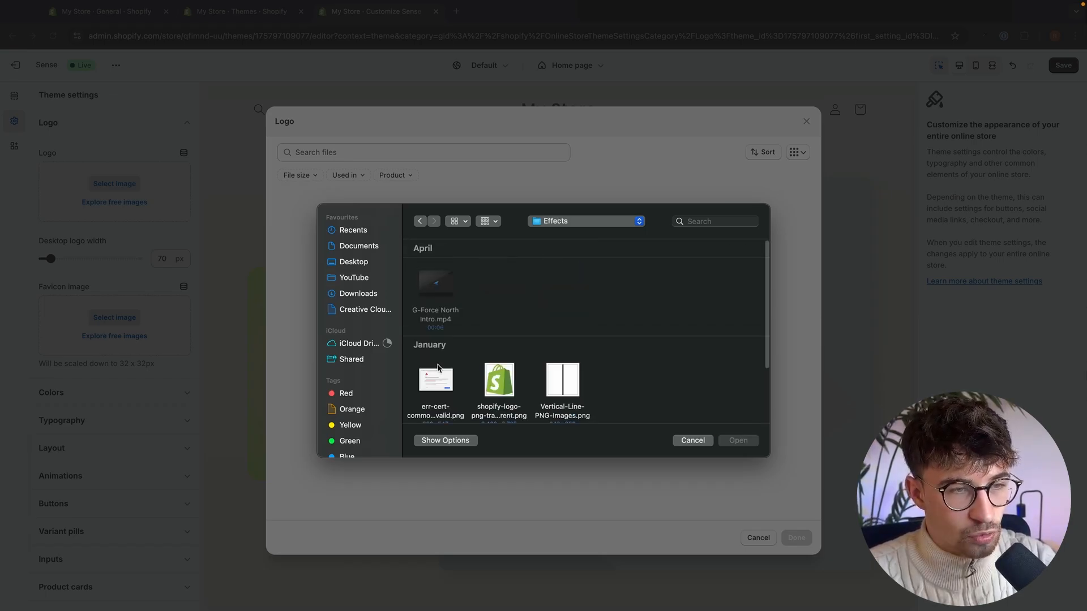
double_click(561, 371)
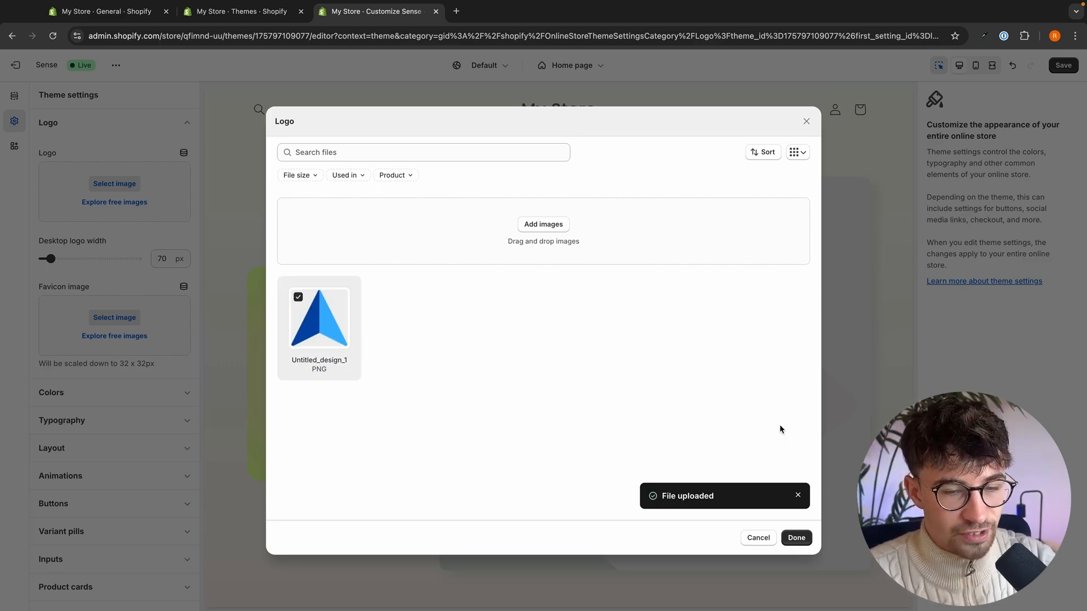
left_click(796, 537)
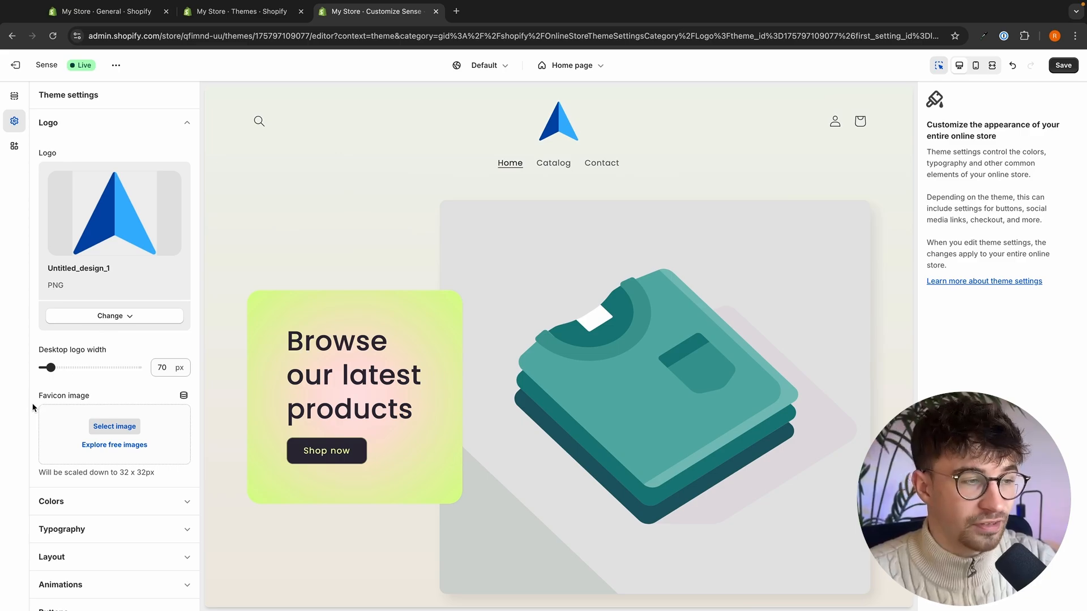
- Set the uploaded Untitled_design_1 image as the store's favicon
left_click(99, 432)
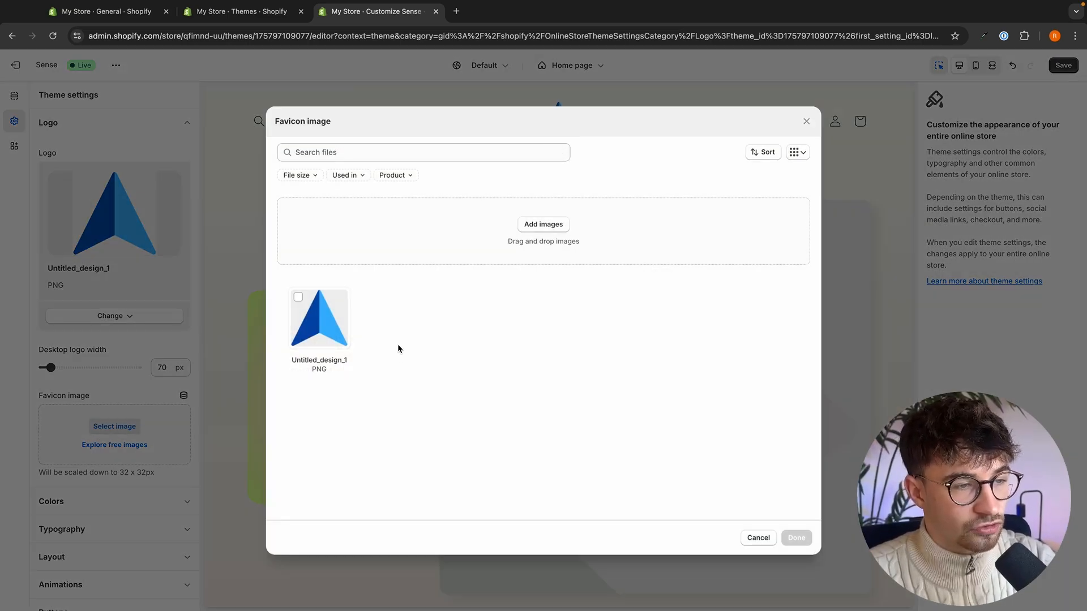
left_click(336, 326)
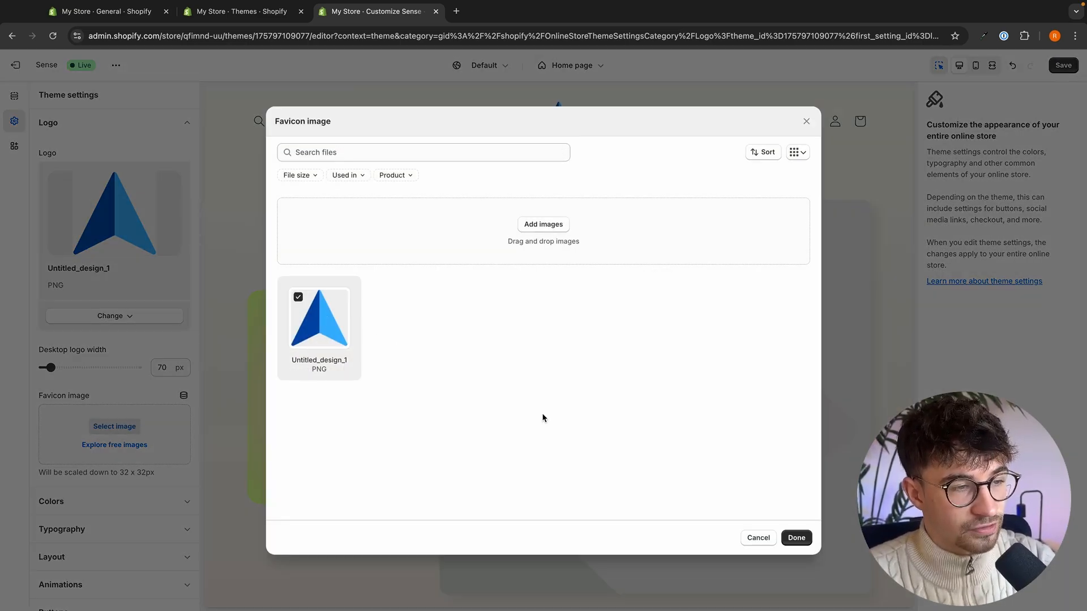
left_click(796, 537)
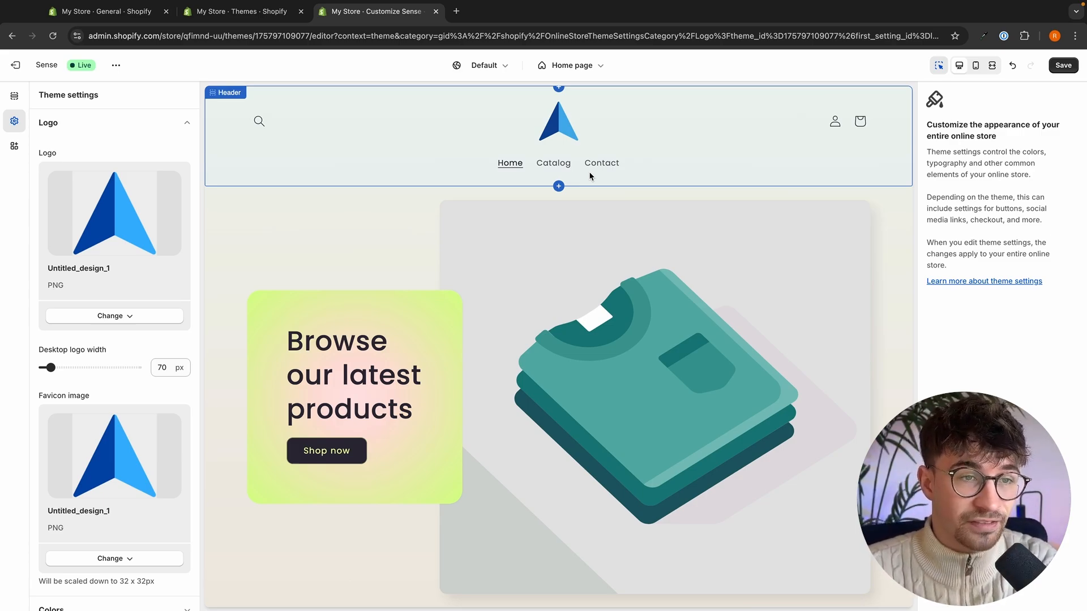
- Try the Top left, Middle left and Middle center desktop logo positions in the header and restore Top center
left_click(638, 168)
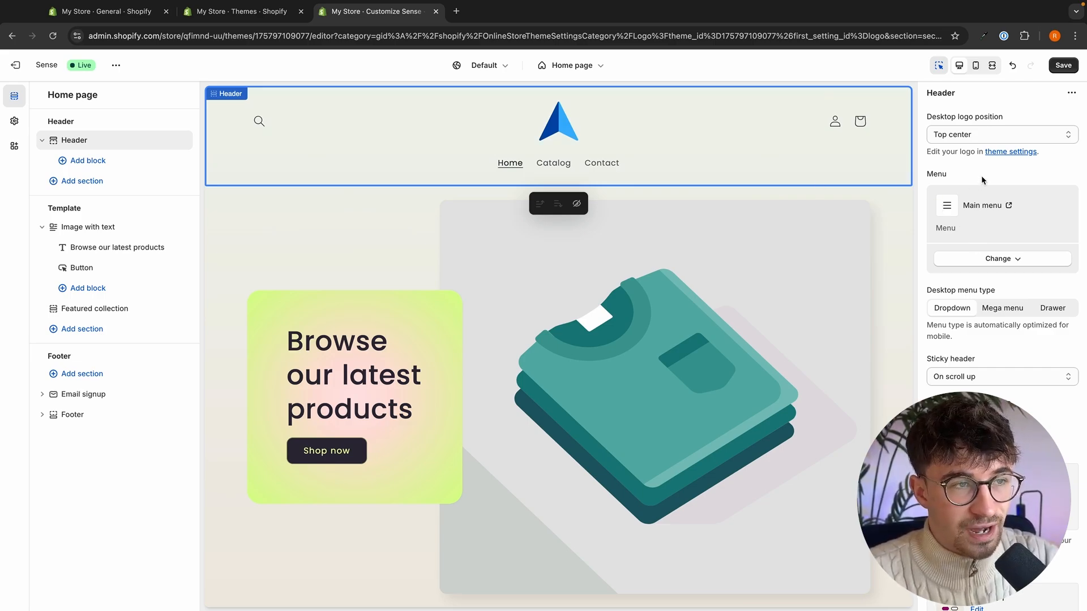
left_click(969, 133)
left_click(964, 123)
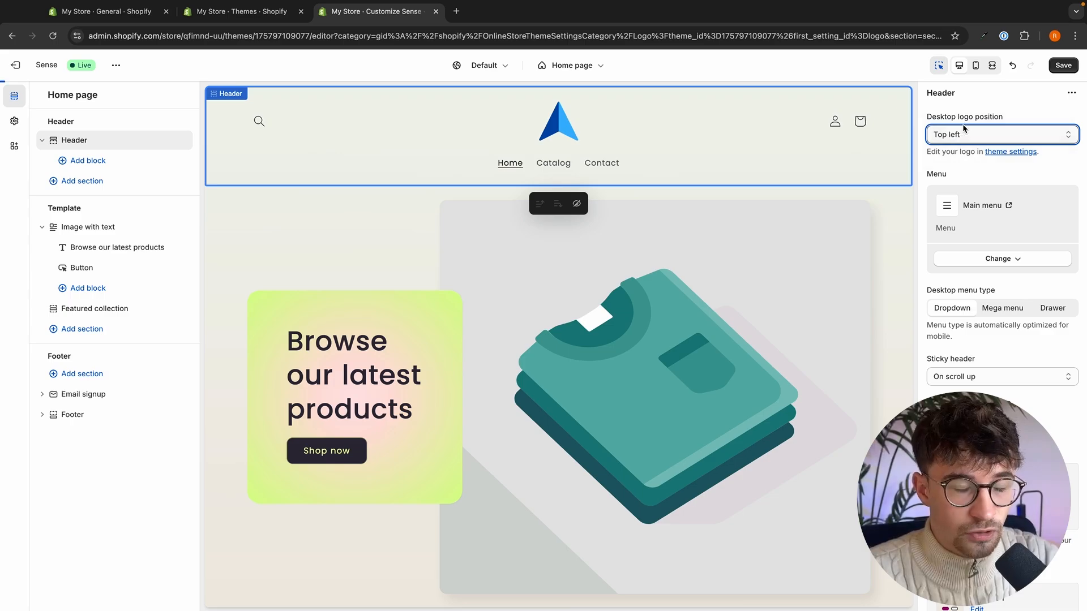
left_click(964, 130)
left_click(963, 145)
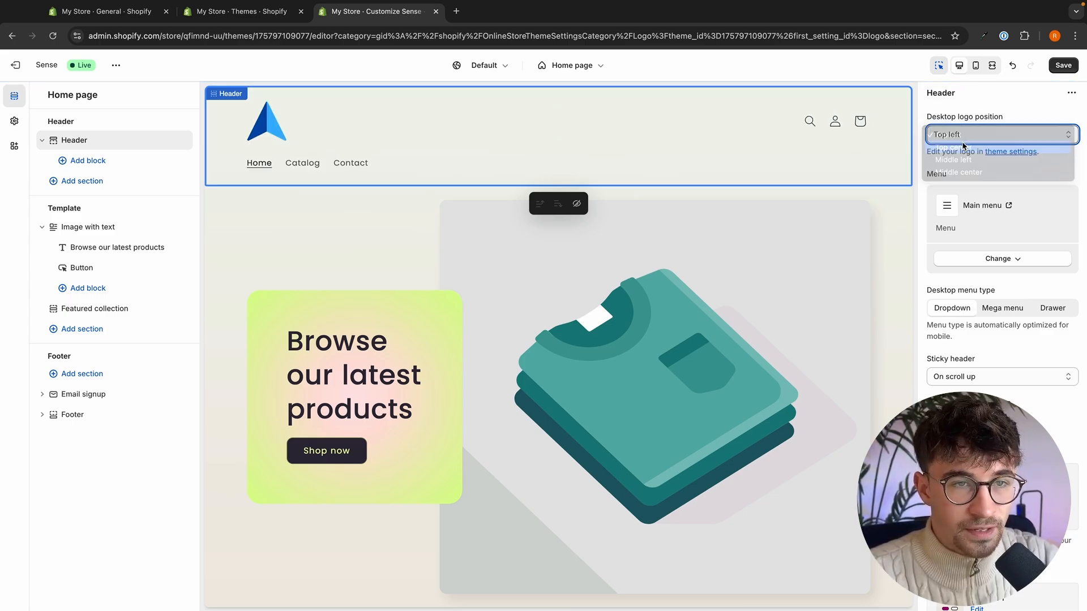
left_click(966, 139)
left_click(966, 146)
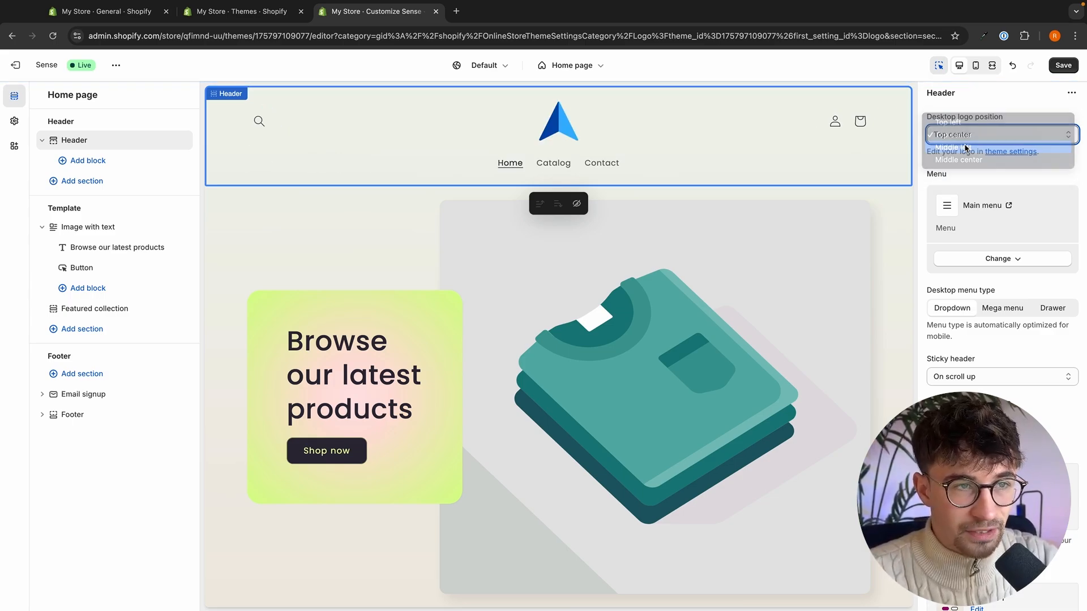
left_click(968, 140)
left_click(968, 144)
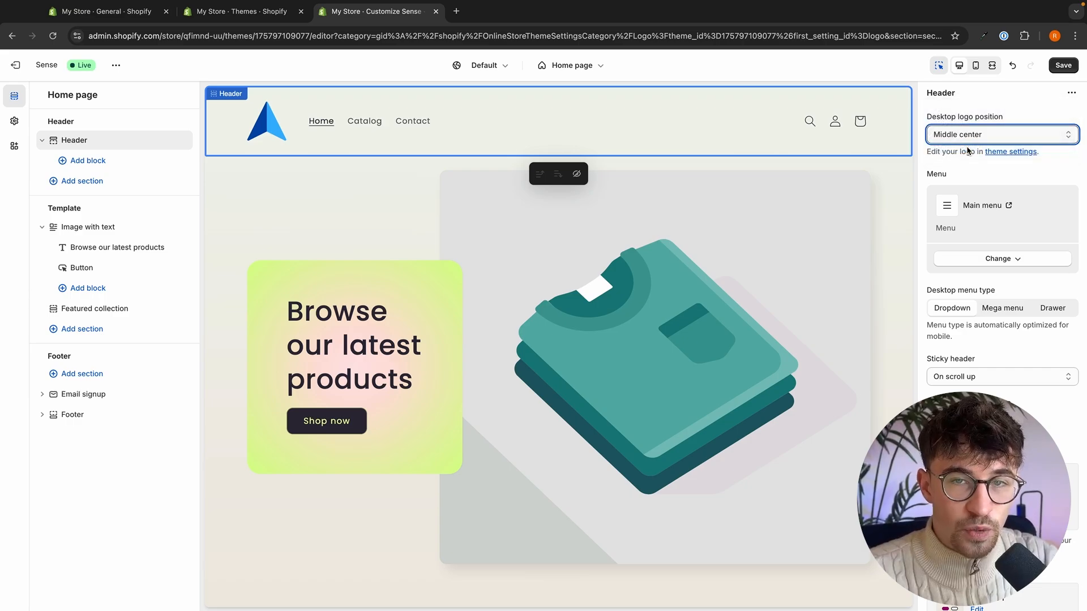
left_click(970, 142)
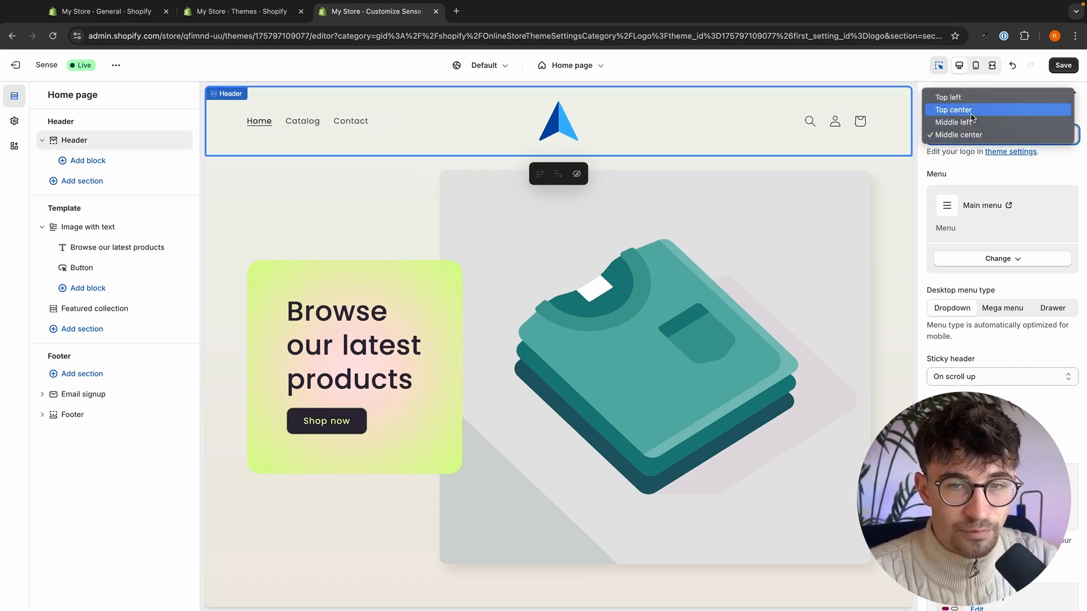
left_click(972, 111)
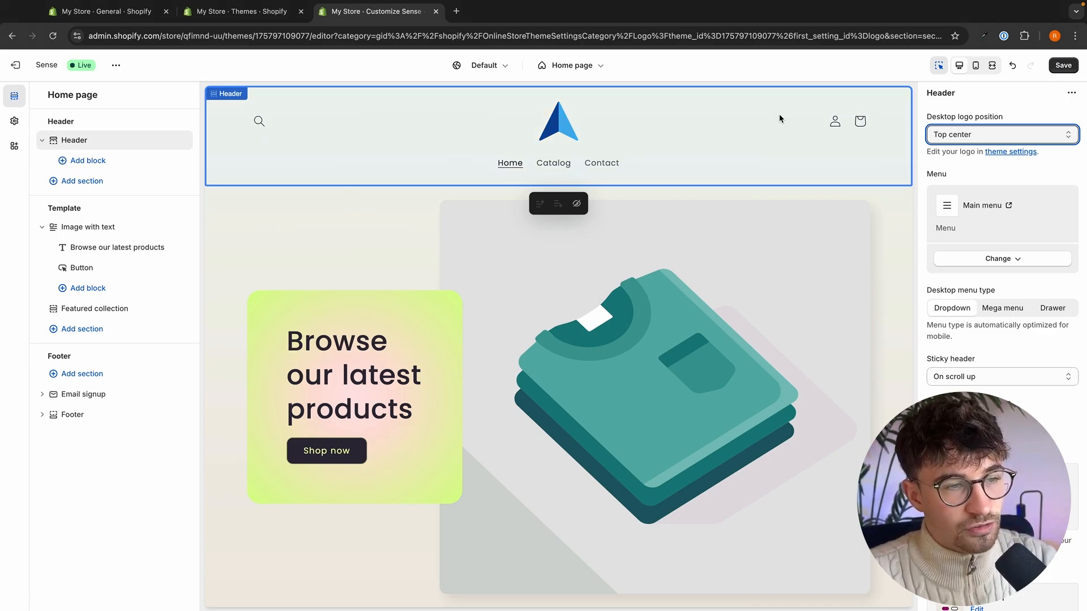
scroll(389, 141, "down", 3)
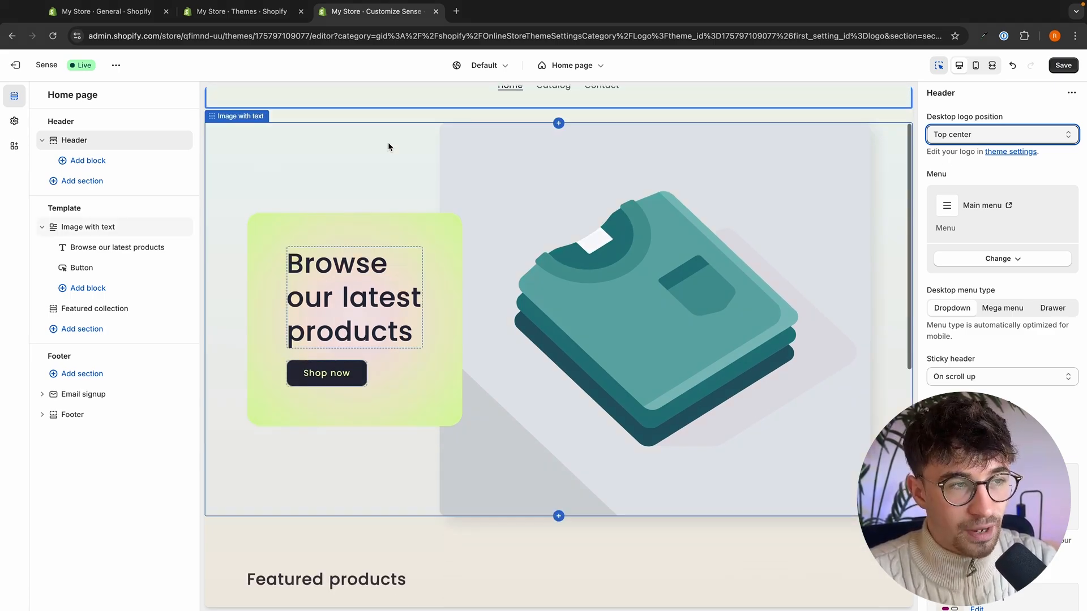
- Select the Image with text section on the home page and open the Pexels stock photo site in a new browser tab
left_click(378, 157)
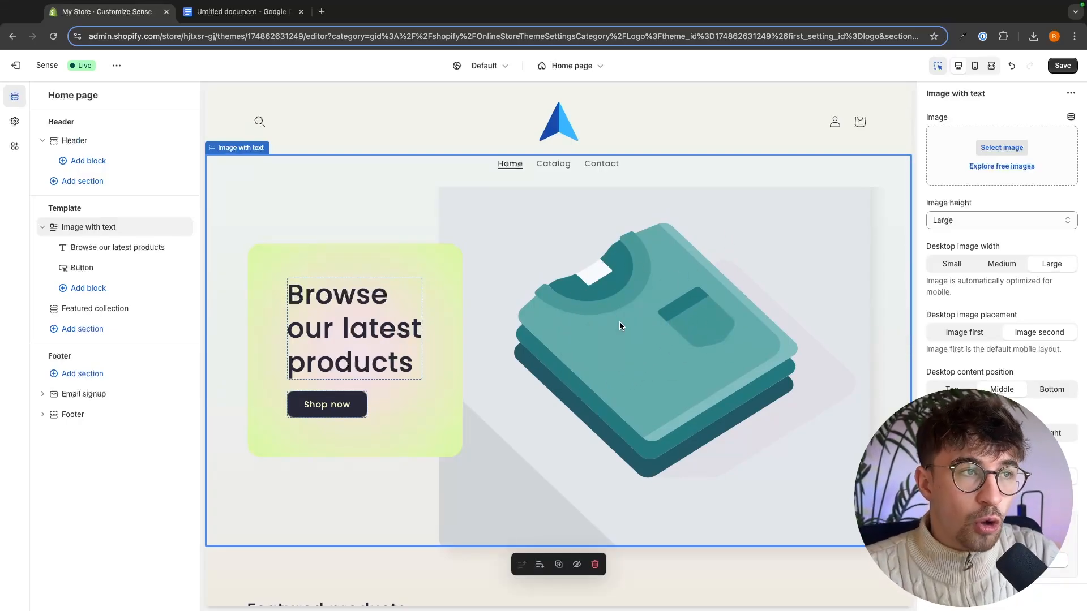
left_click(322, 12)
type("pe")
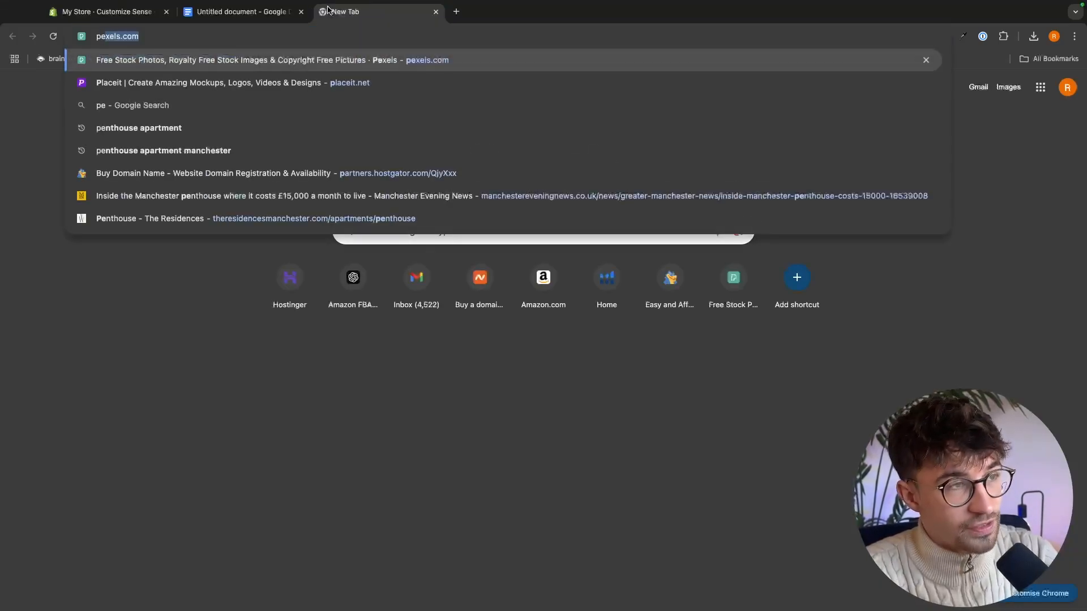
key("Return")
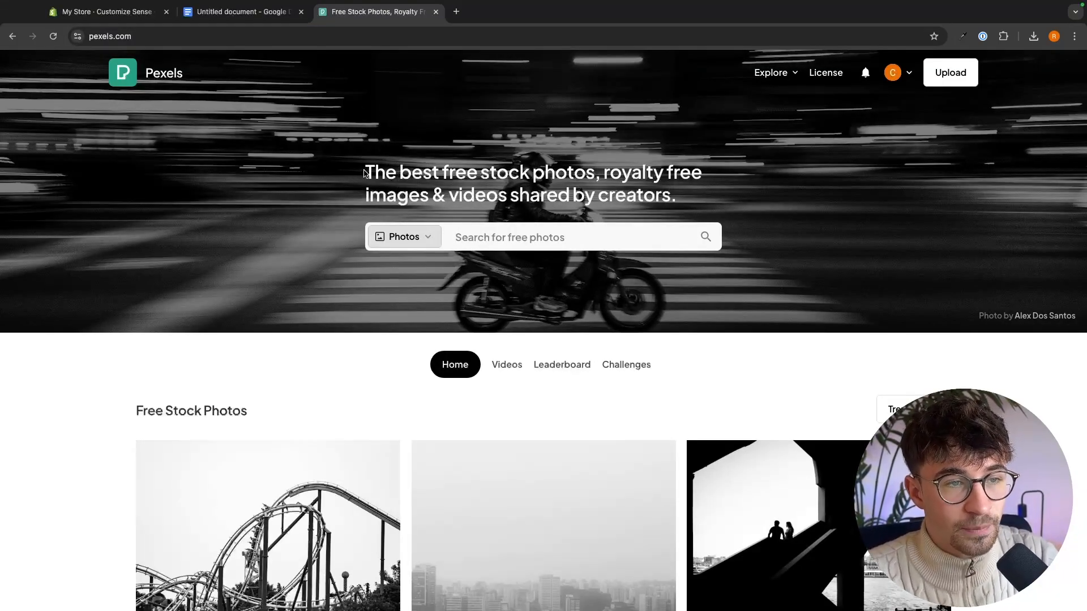
left_click_drag(364, 173, 649, 173)
left_click(646, 173)
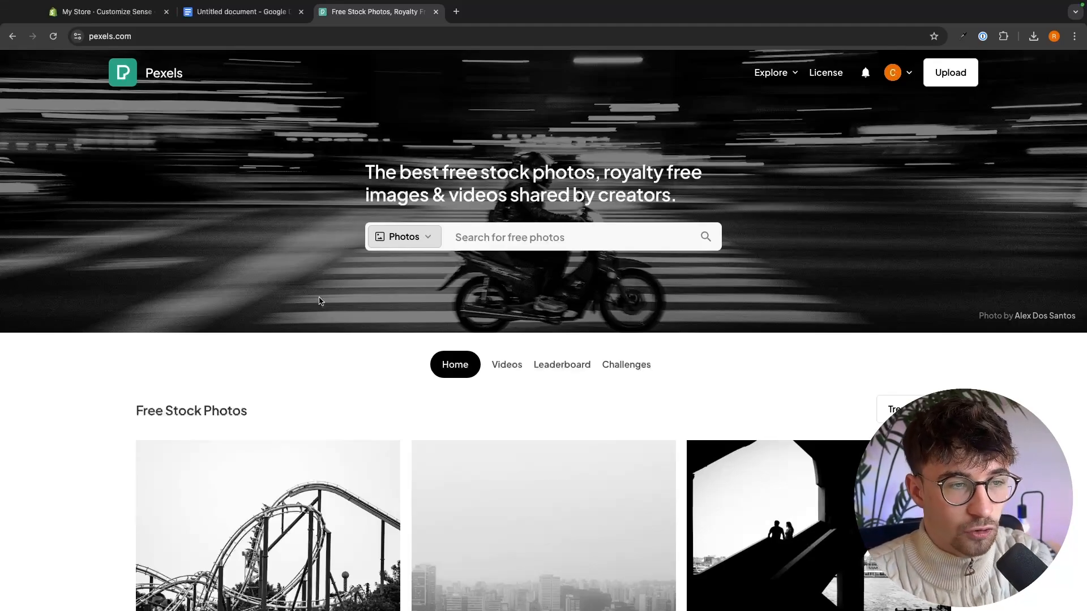
- Search the Pexels photo library for "coffee"
left_click(492, 238)
type("coffee")
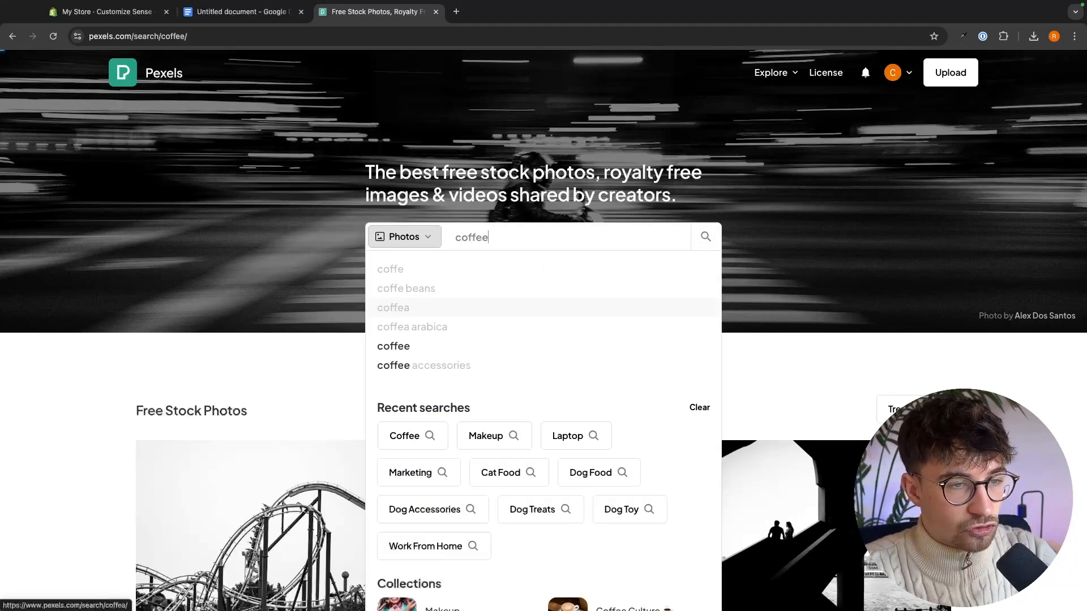
key("Return")
- Browse the coffee photos and download the upright picture of a latte in a black cup and saucer
scroll(712, 441, "down", 6)
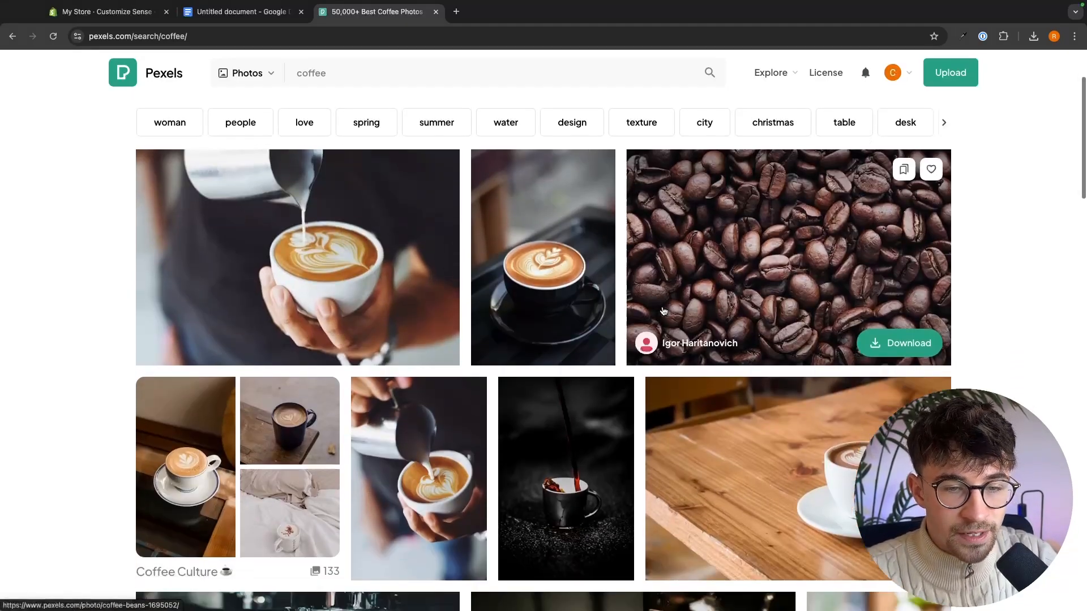
scroll(712, 441, "down", 4)
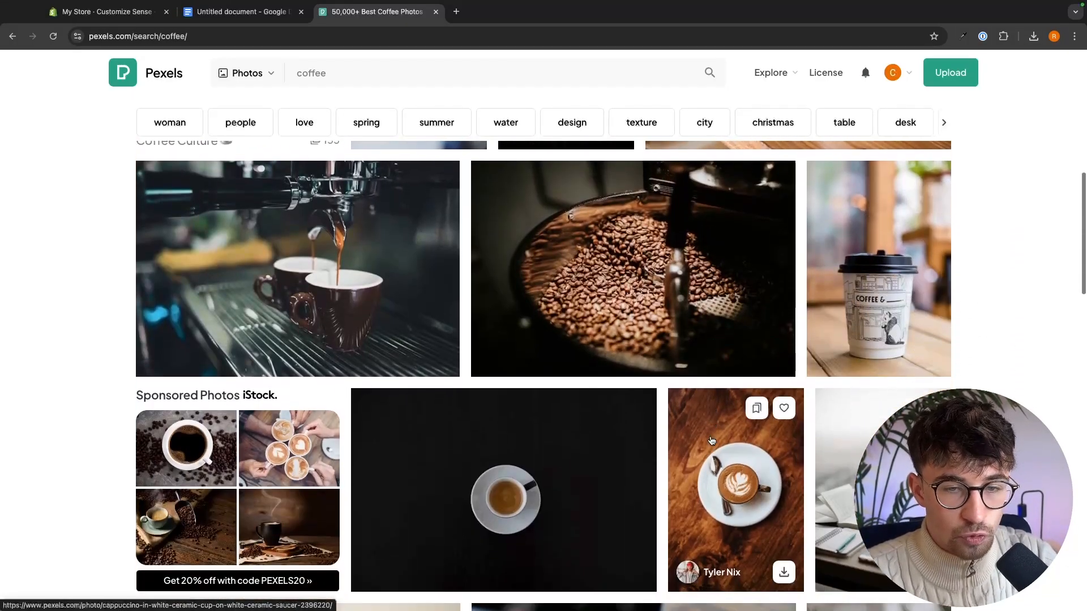
scroll(351, 356, "down", 2)
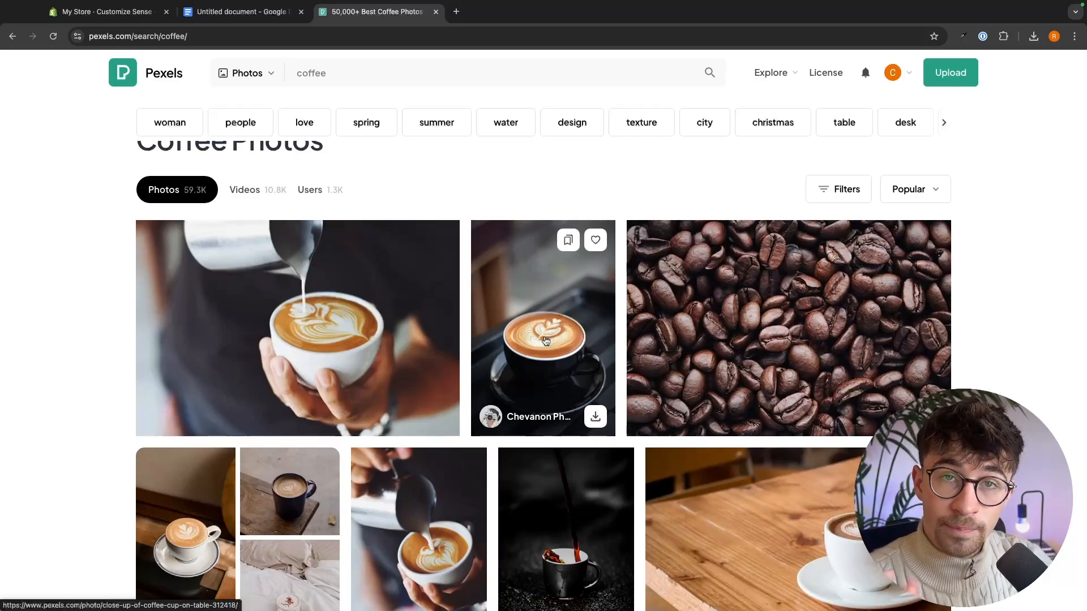
left_click(595, 419)
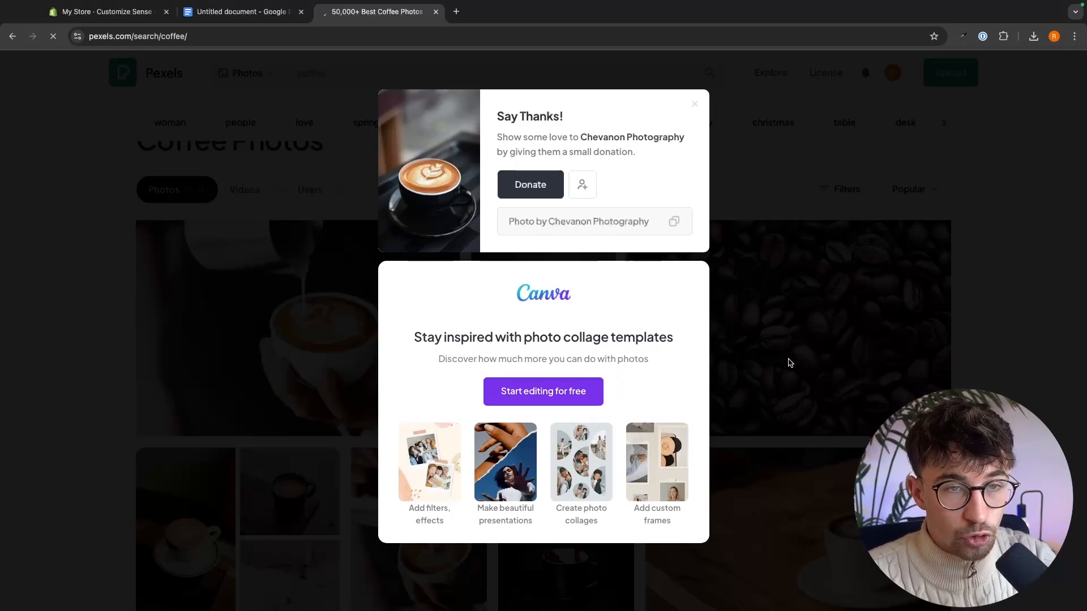
left_click(788, 359)
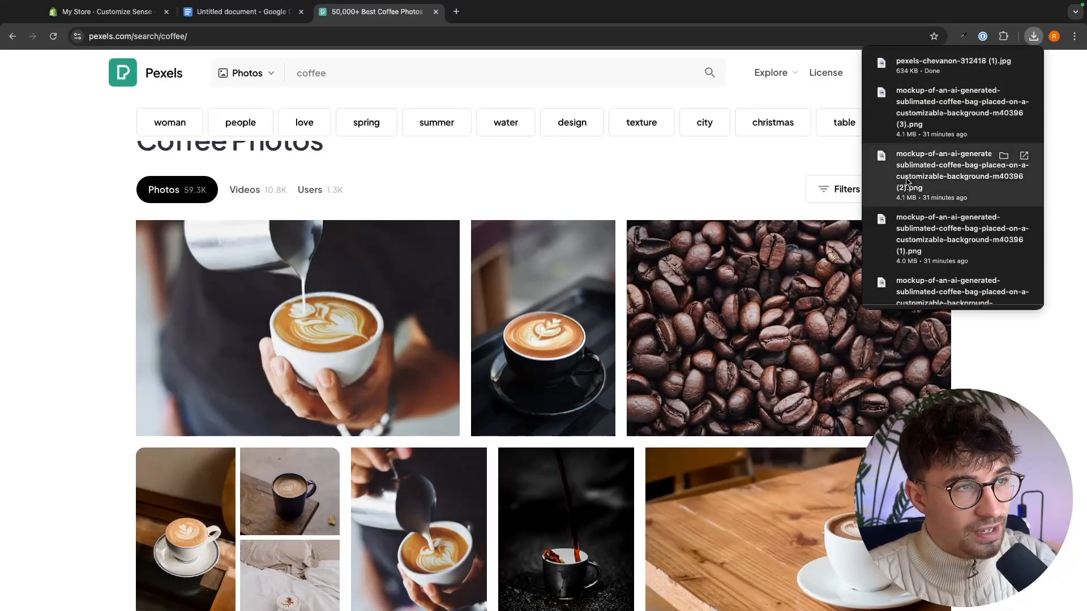
left_click(765, 163)
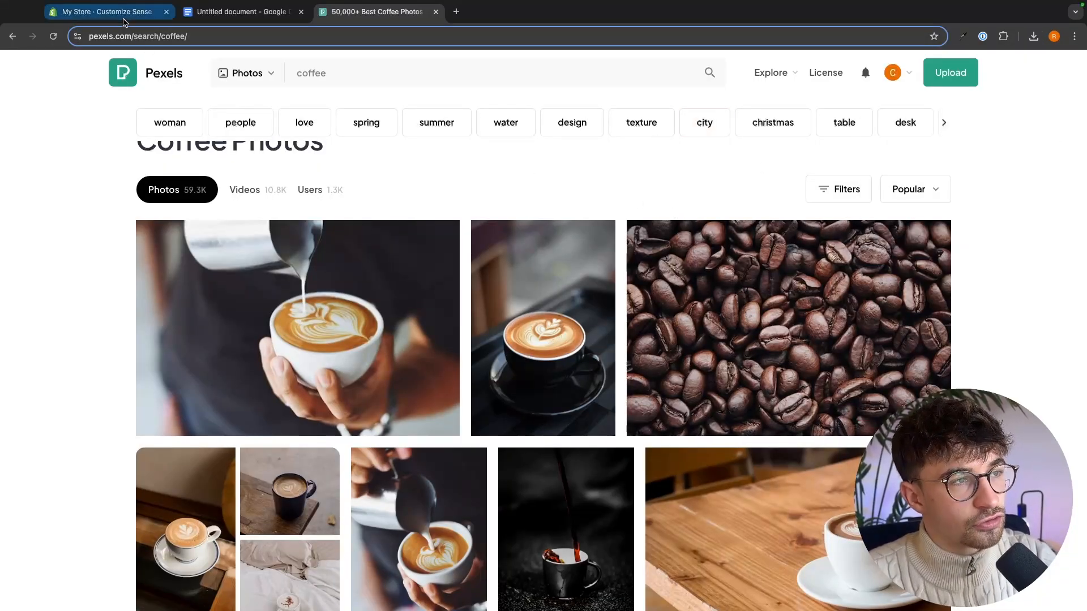
- Return to the Shopify theme editor, upload the latte photo from Downloads and set it as the Image with text section's image
left_click(72, 13)
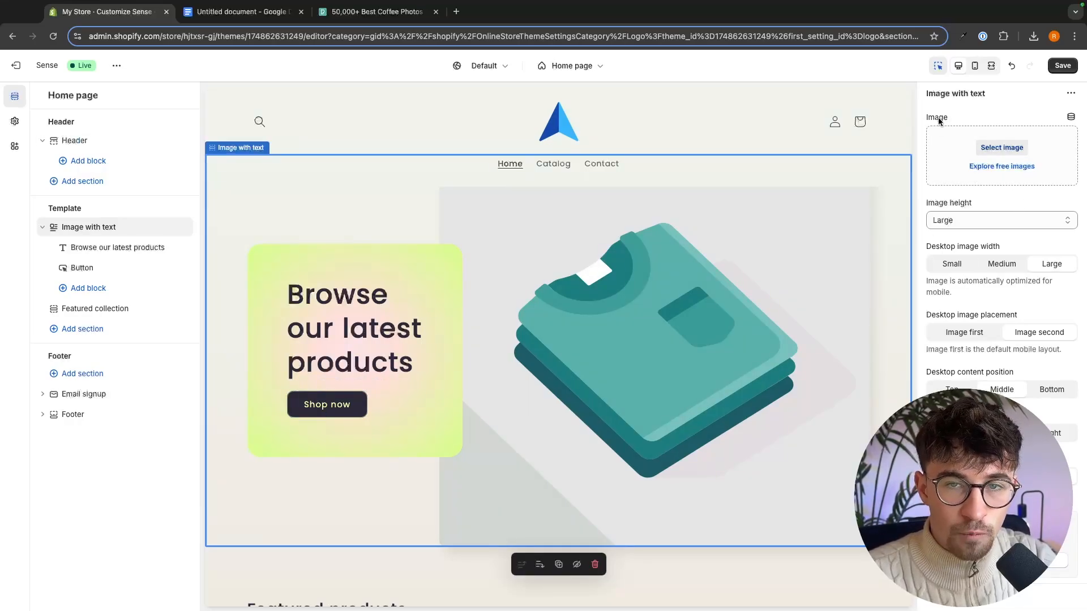
left_click(1012, 148)
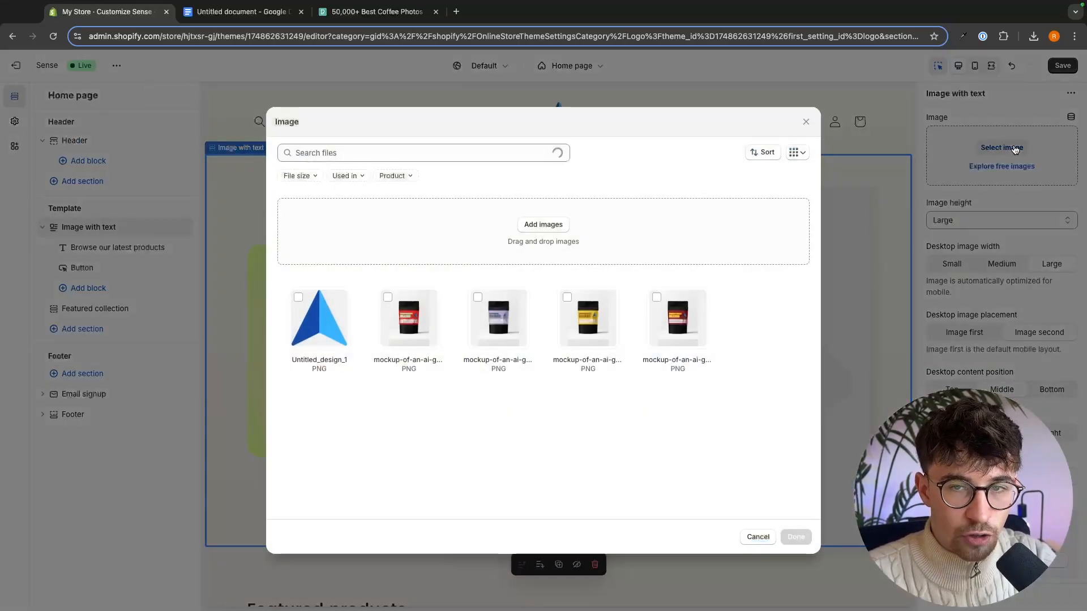
left_click(540, 225)
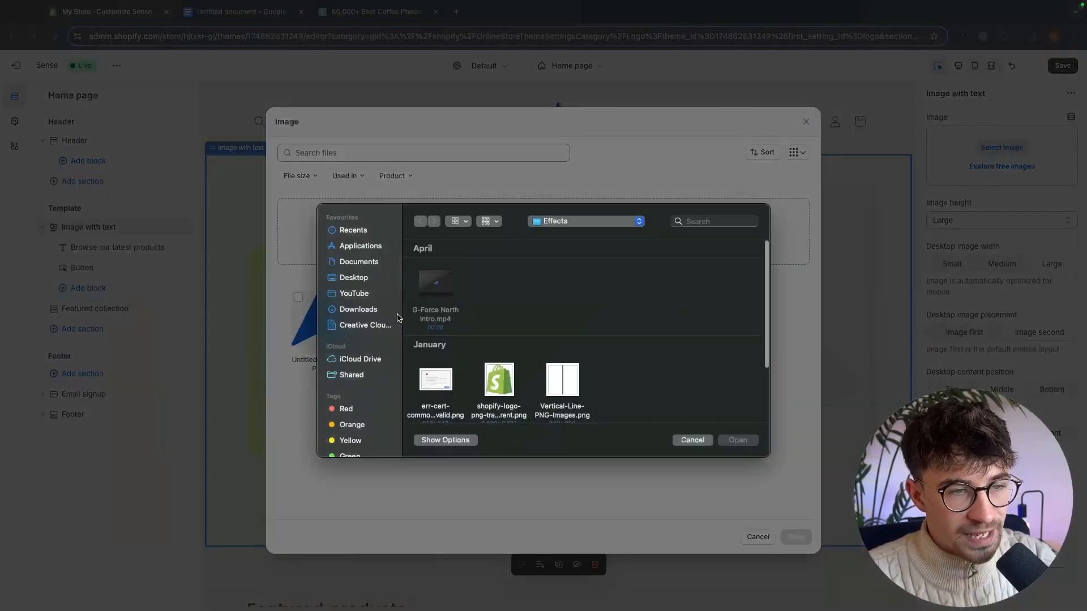
left_click(358, 309)
double_click(690, 286)
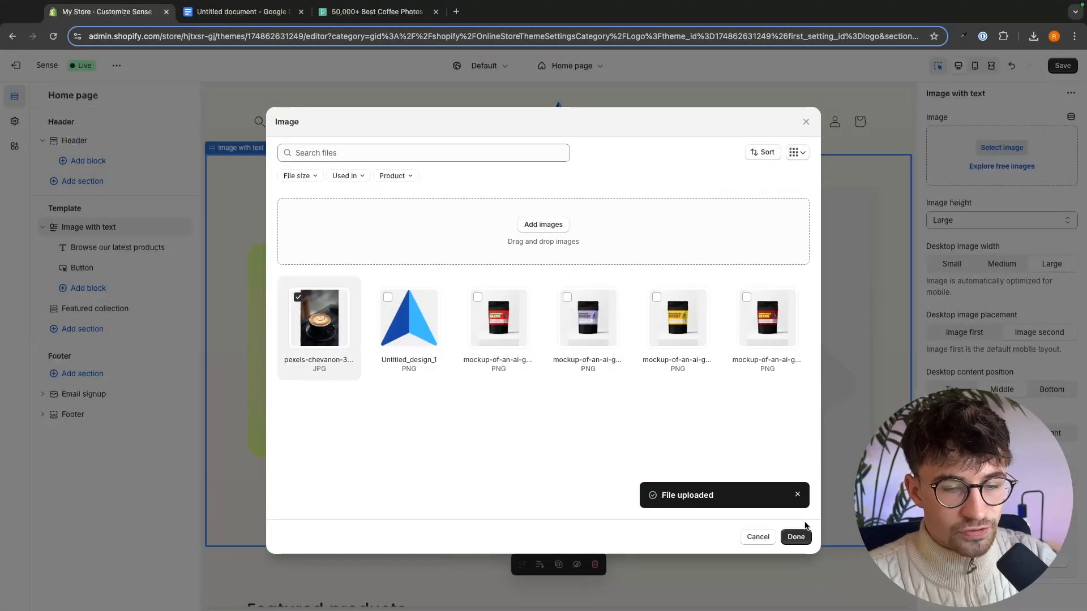
left_click(796, 536)
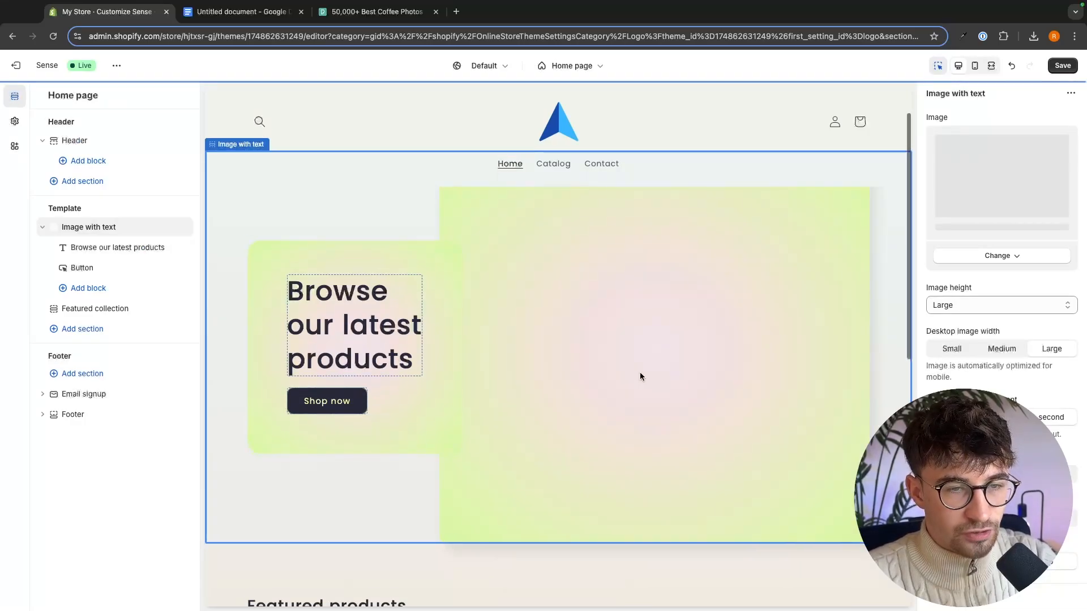
scroll(634, 358, "down", 1)
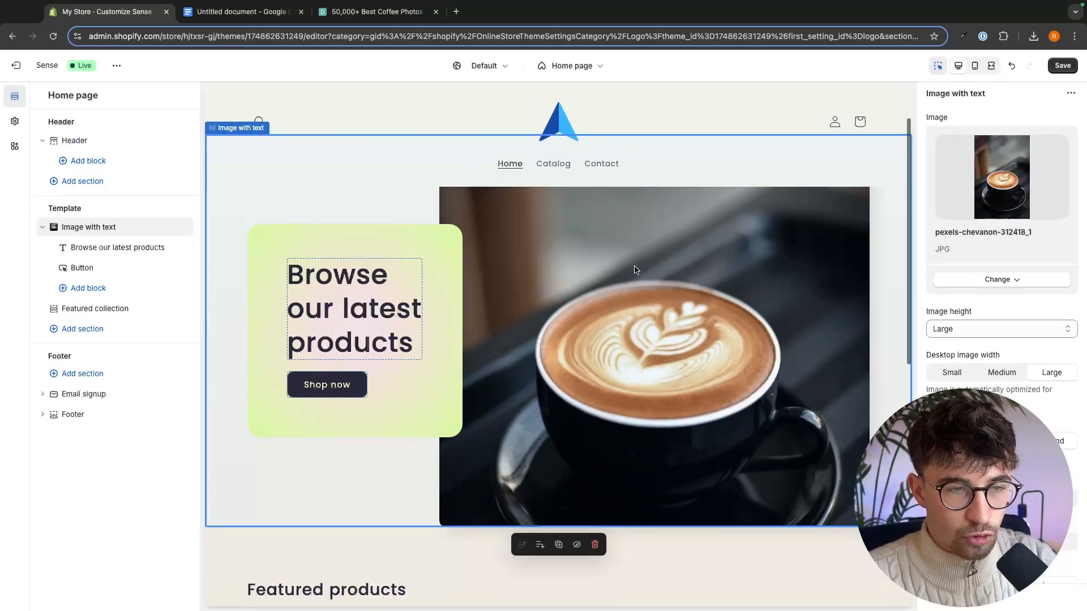
scroll(762, 266, "up", 1)
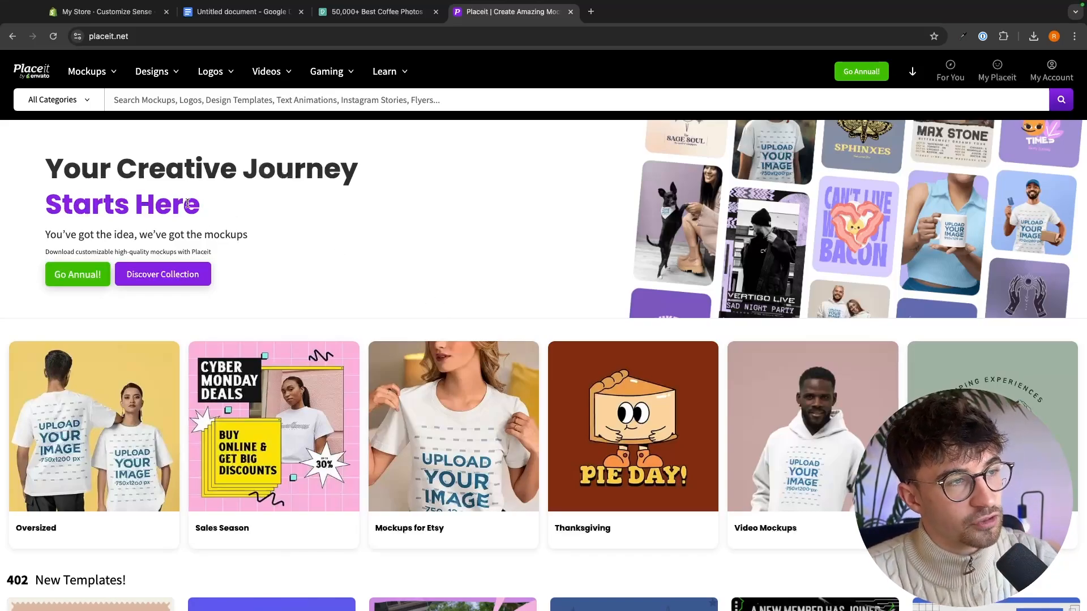
- Search Placeit for "coffee bag" and open the Coffee Bag Mockup Featuring an AI-Created Cup of Coffee With Coffee Beans for editing
type("c")
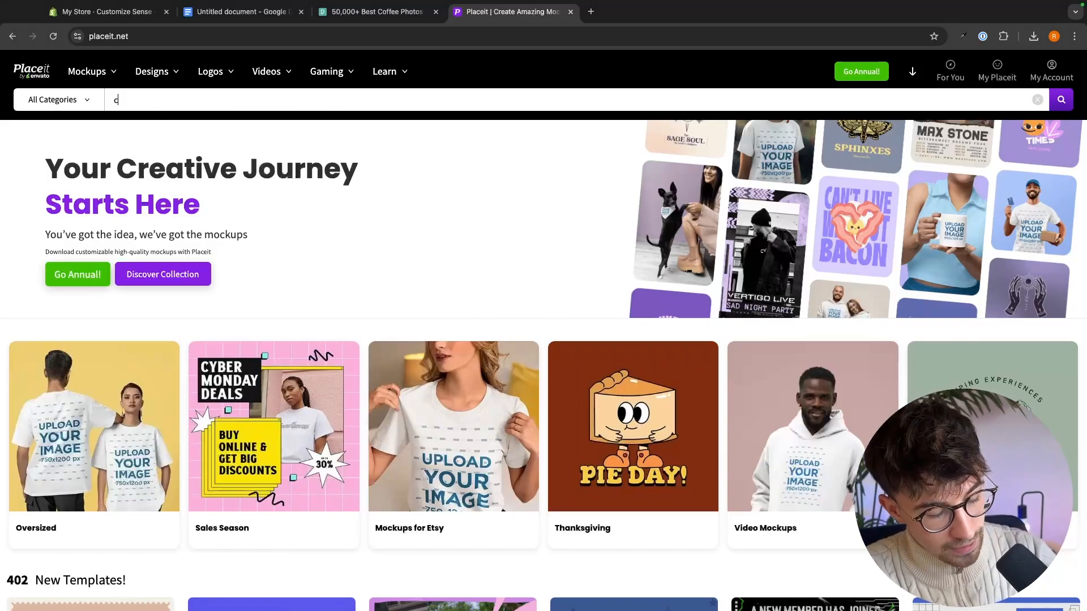
type("offee bag")
key("Return")
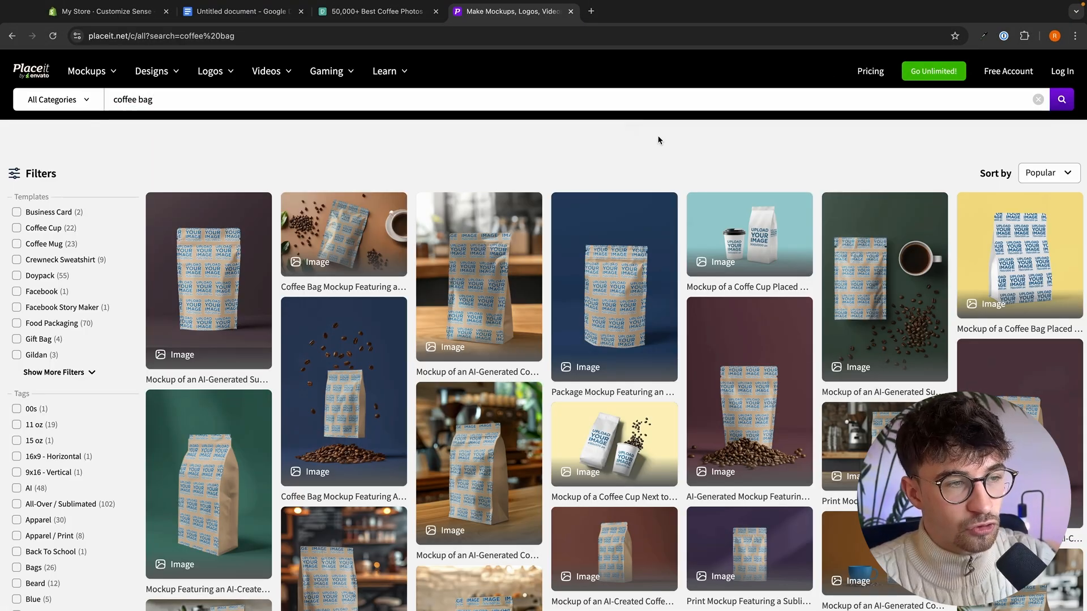
scroll(736, 247, "down", 3)
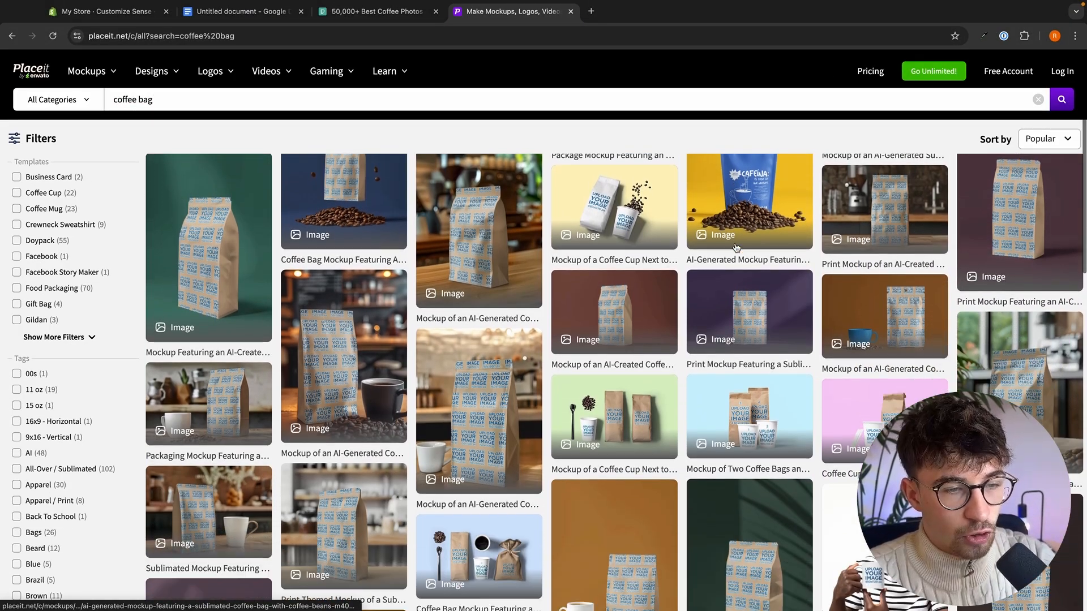
scroll(736, 247, "down", 6)
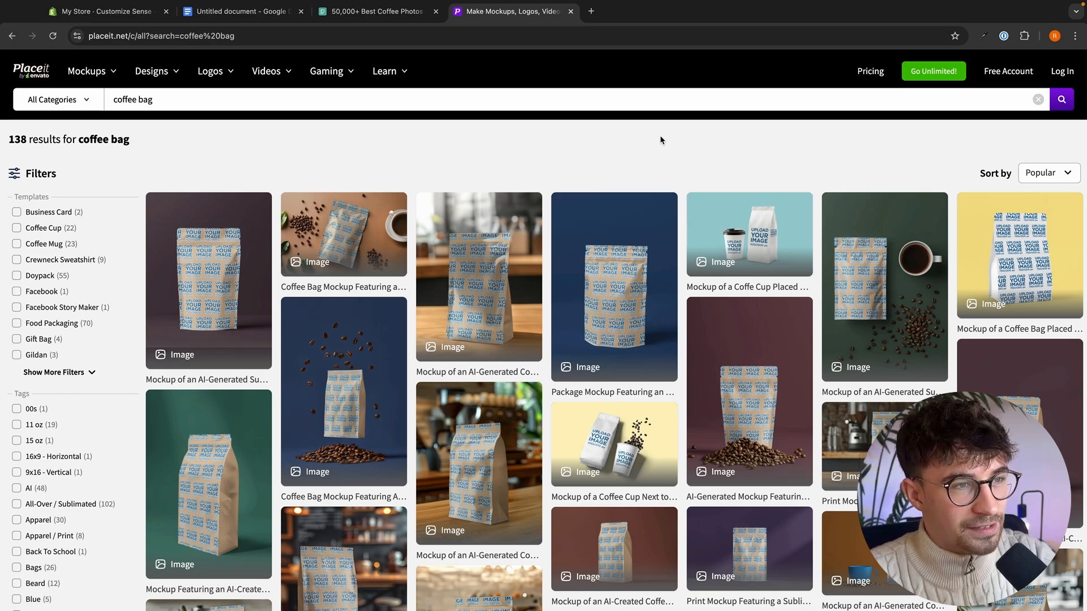
left_click(364, 243)
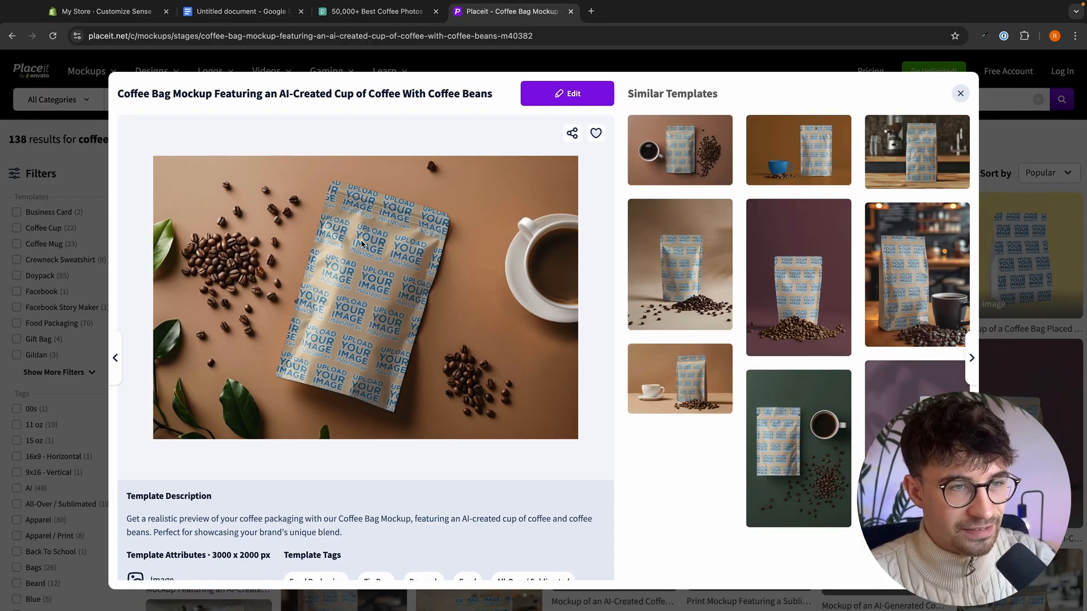
left_click(569, 94)
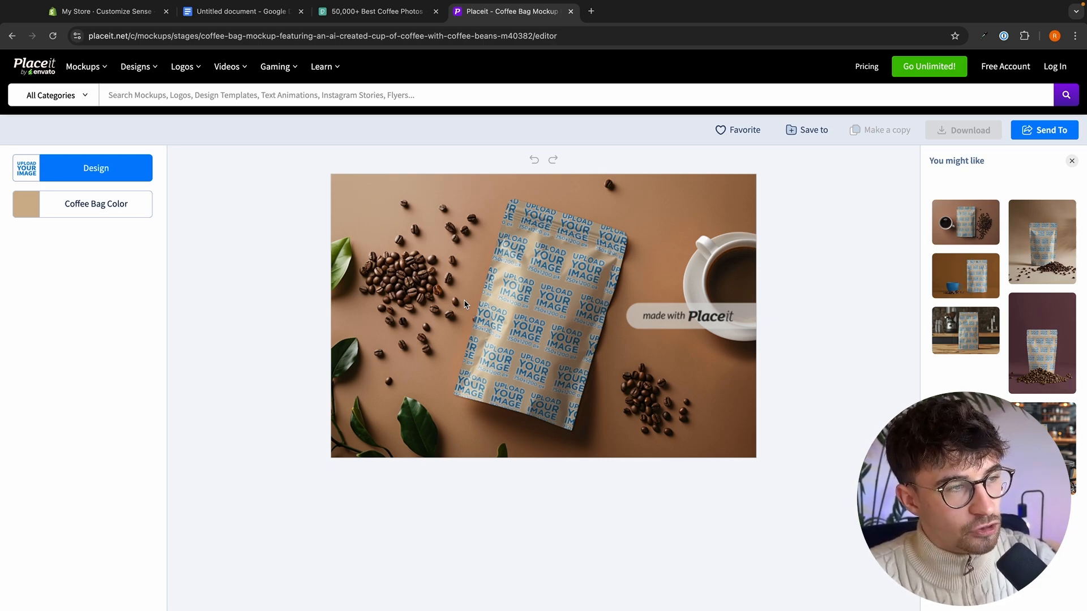
- Upload the yellow Breakfast Roast label since 2024-2.jpg from the Coffee mockups folder in Downloads as the bag's design
left_click(86, 173)
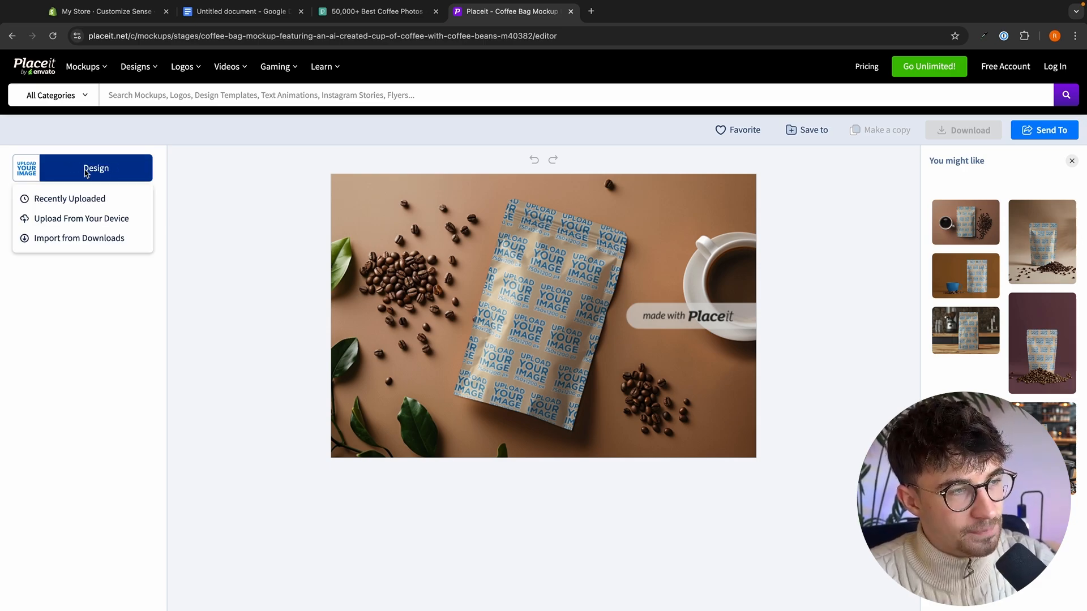
left_click(53, 219)
left_click(358, 294)
double_click(430, 290)
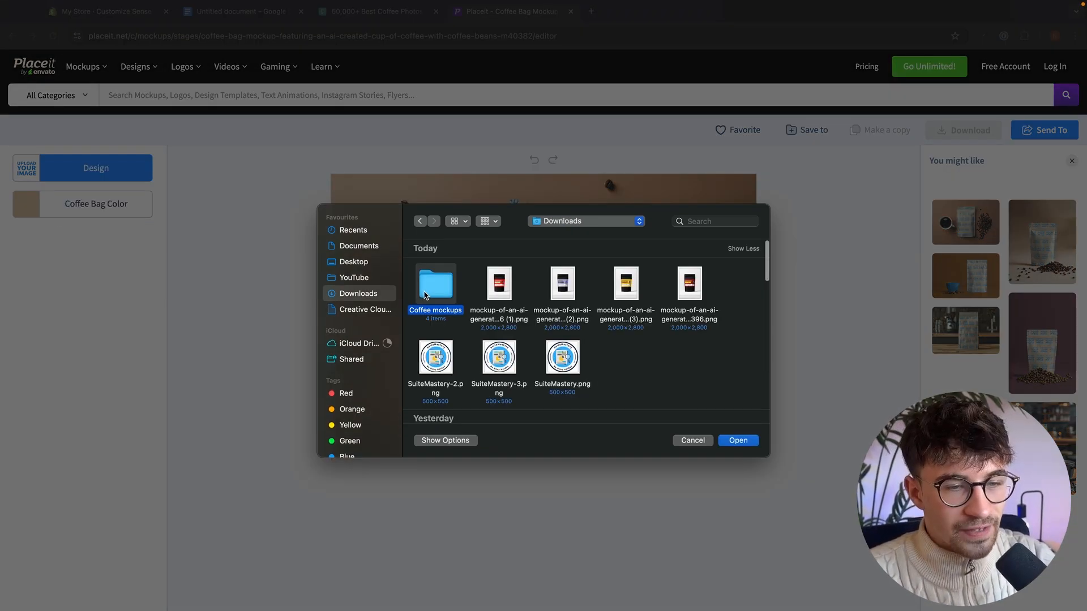
left_click_drag(685, 346, 422, 266)
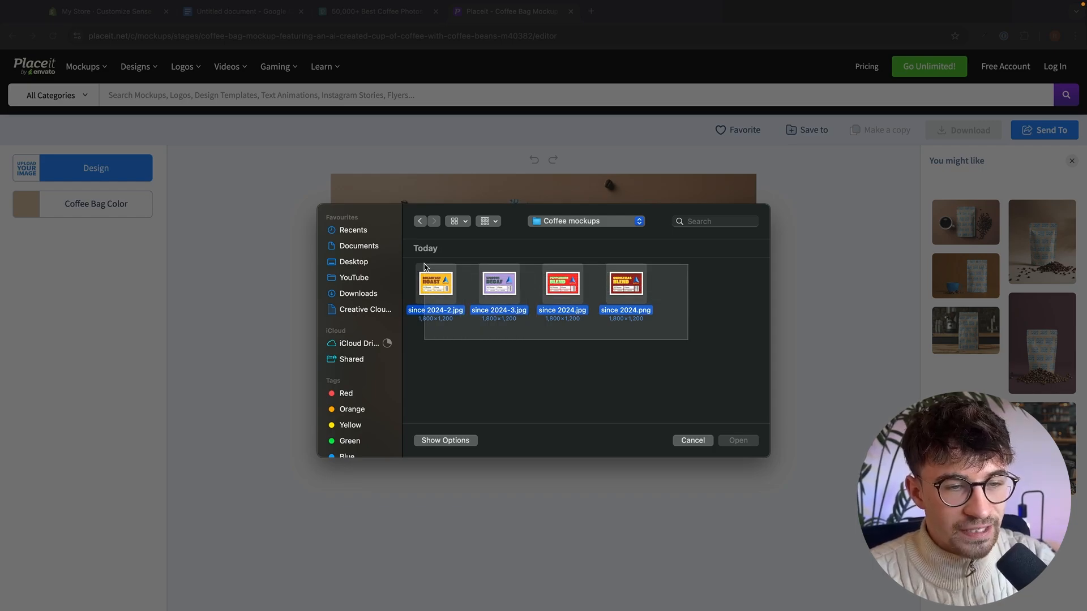
left_click(419, 266)
left_click(613, 365)
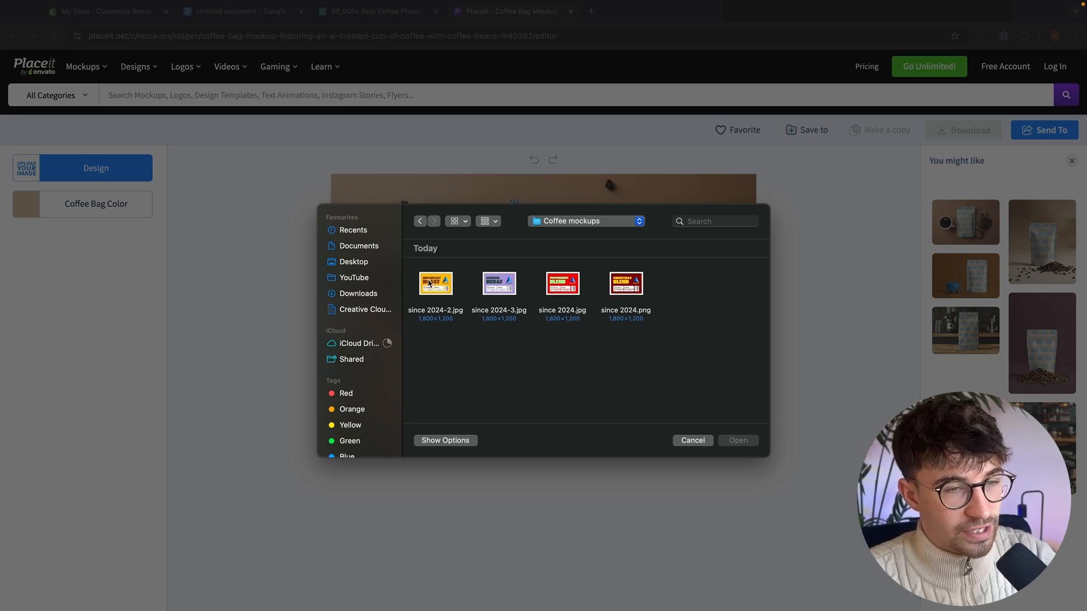
double_click(429, 283)
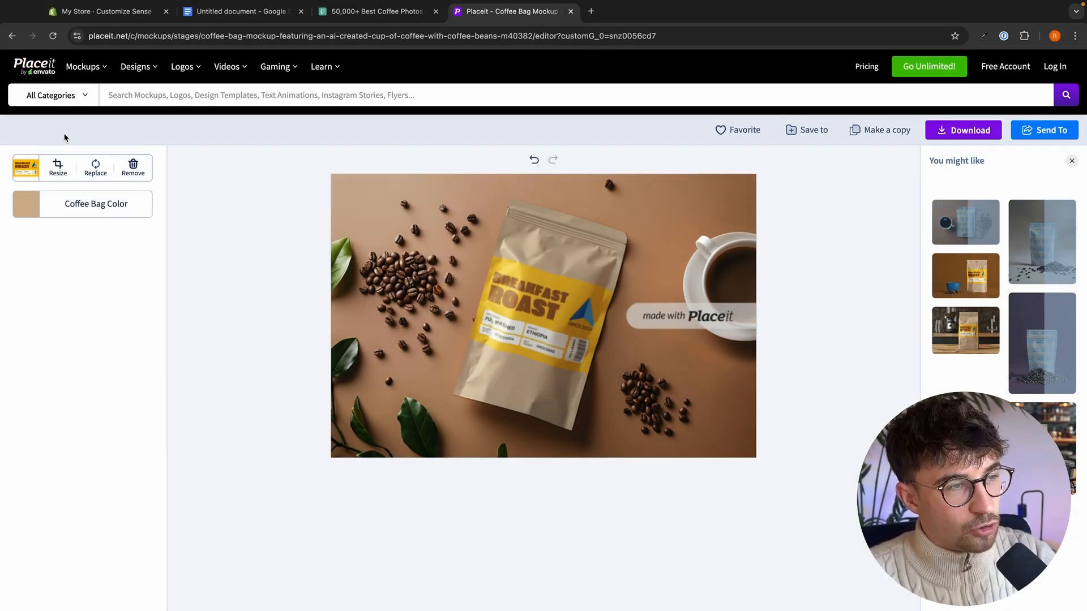
- Set the coffee bag color of the mockup to black
left_click(28, 204)
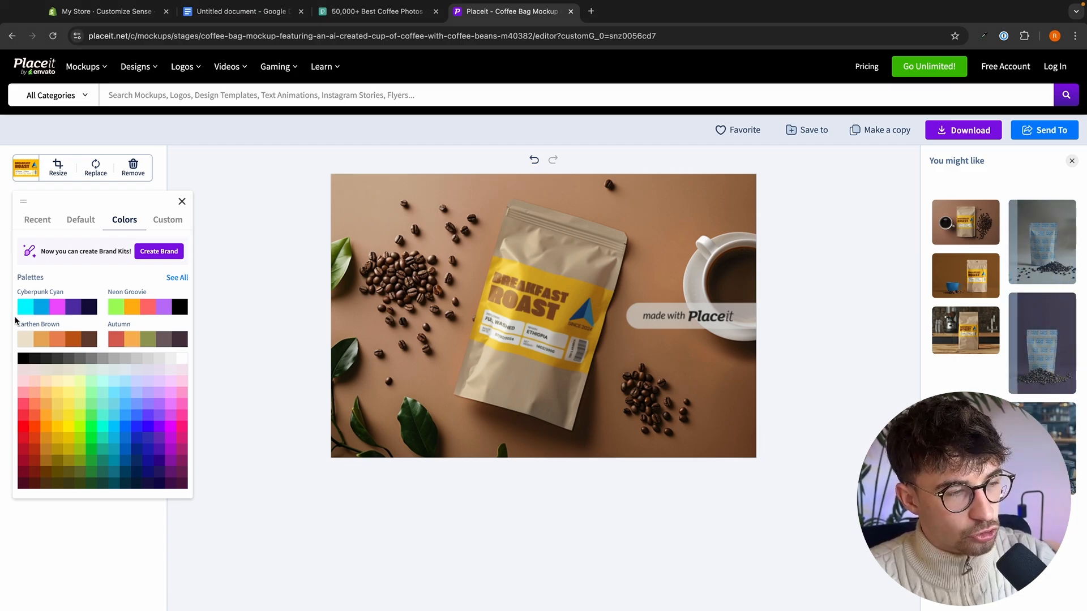
left_click(23, 359)
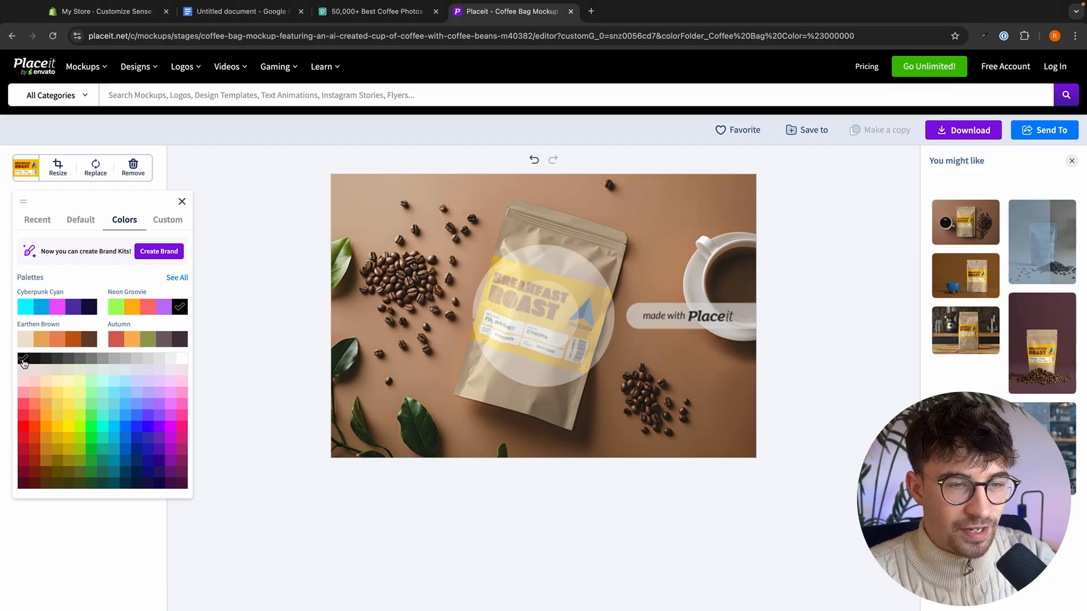
left_click(438, 497)
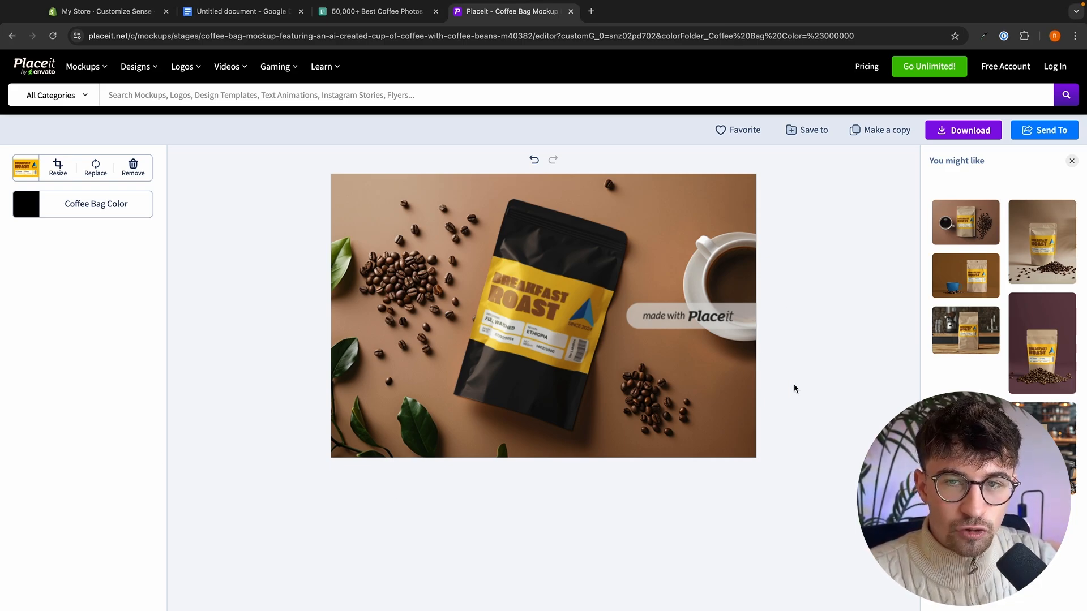
- Open the download options for the mockup and examine the price of the Unlimited Subscription
left_click(979, 136)
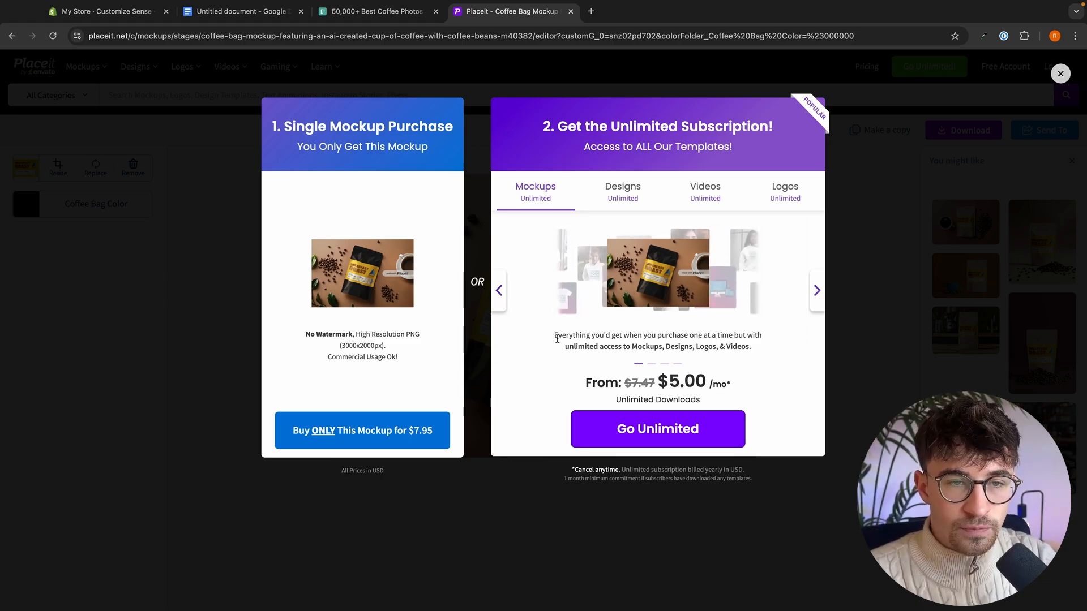
left_click_drag(559, 390, 772, 396)
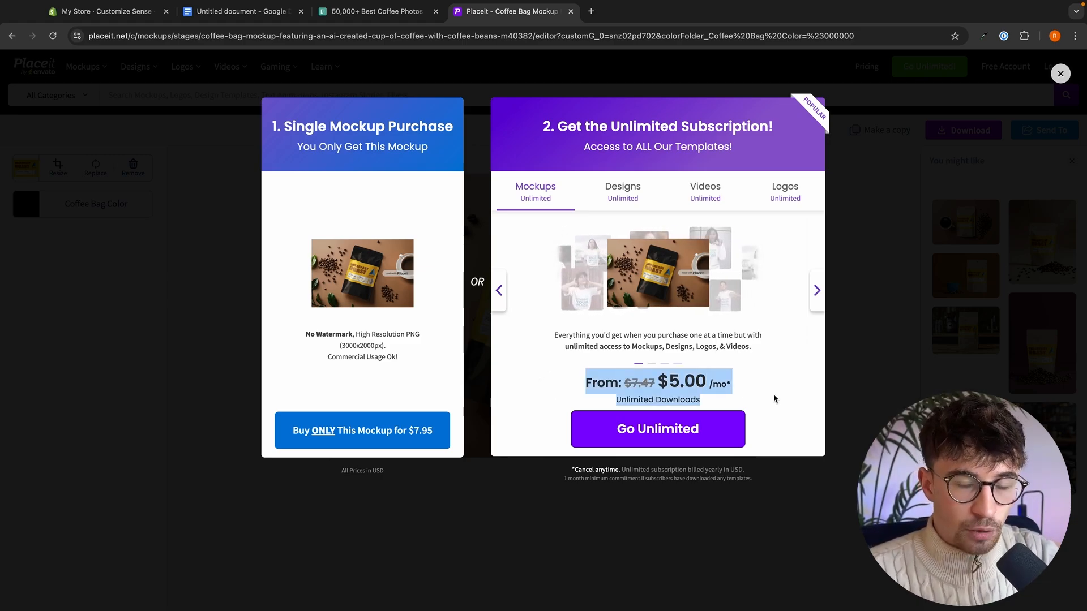
left_click(774, 398)
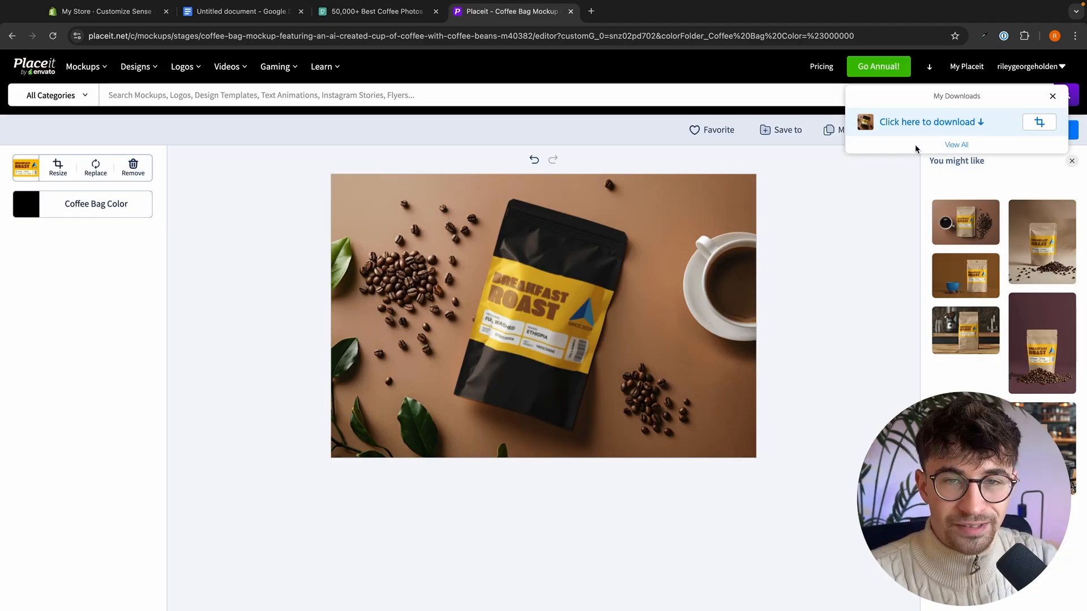
- Download the finished coffee bag mockup and, back in the Shopify theme editor, upload it as the Image with text section's image
left_click(916, 122)
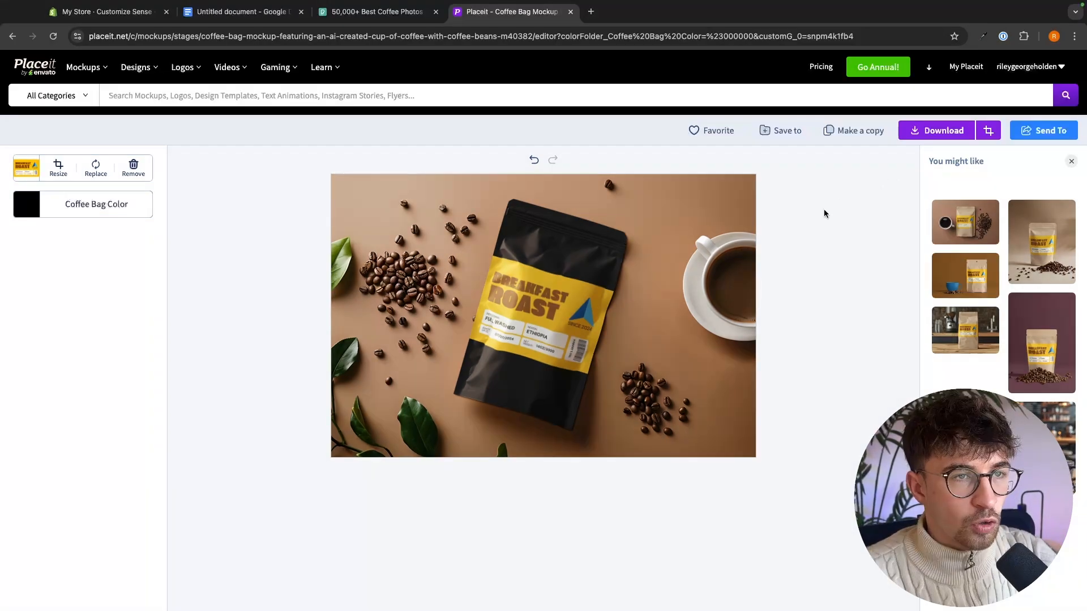
left_click(113, 11)
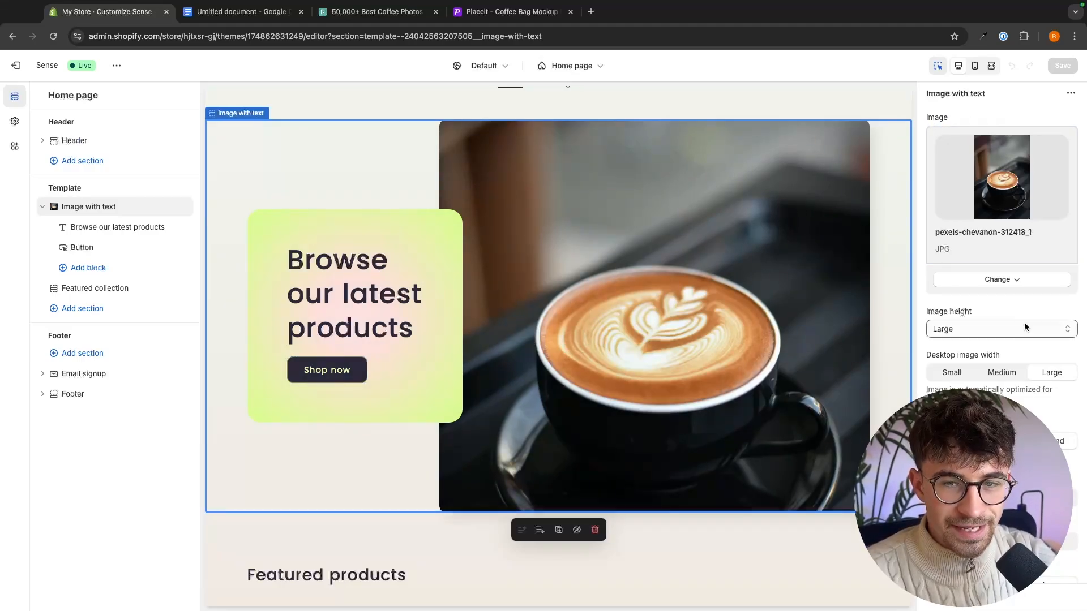
left_click(999, 280)
left_click(985, 300)
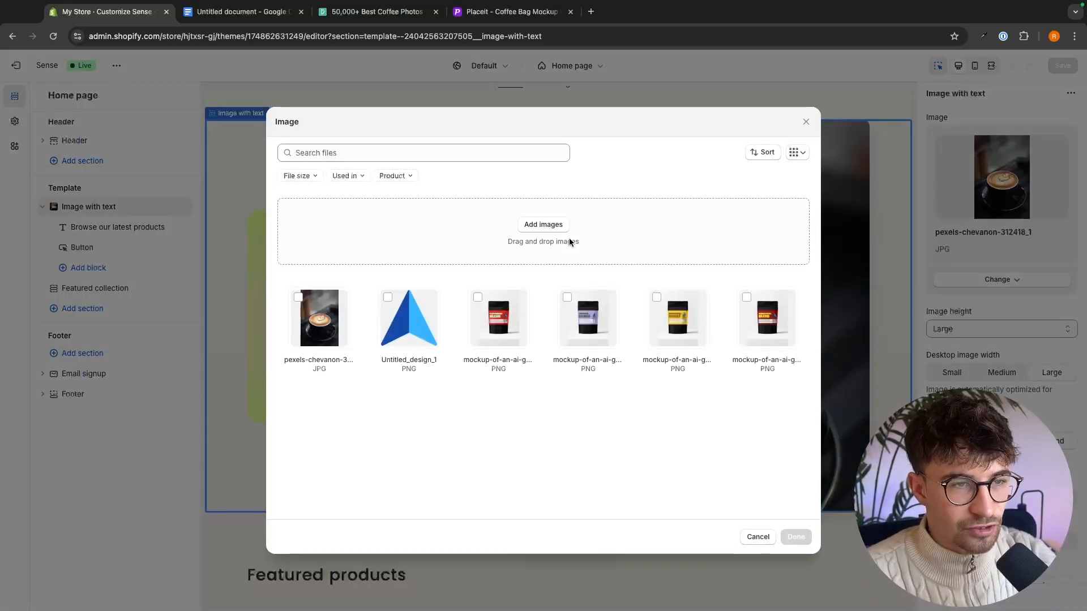
left_click(534, 223)
double_click(435, 271)
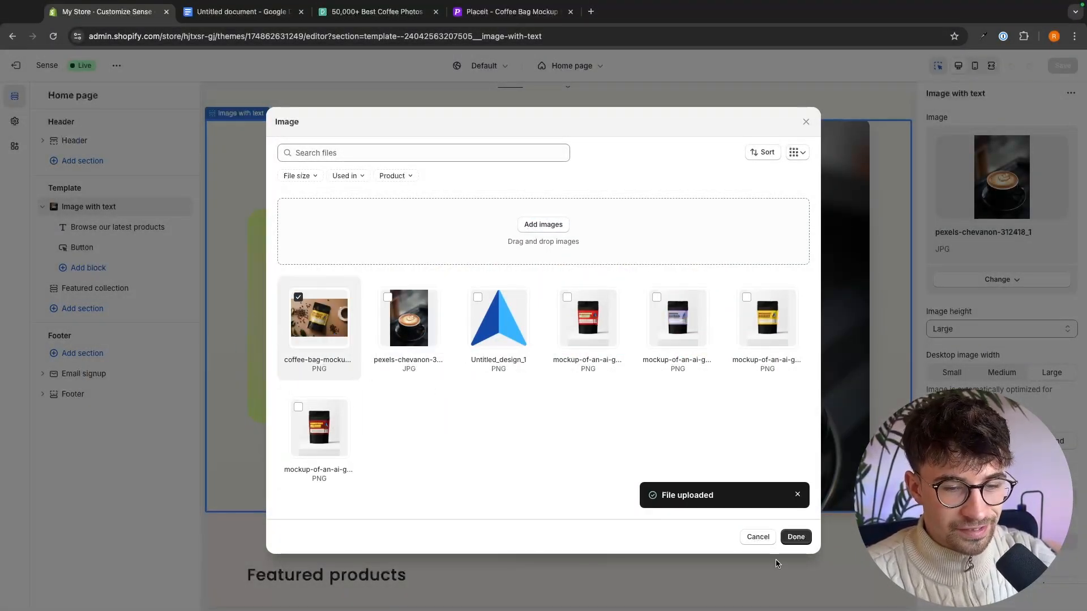
left_click(796, 537)
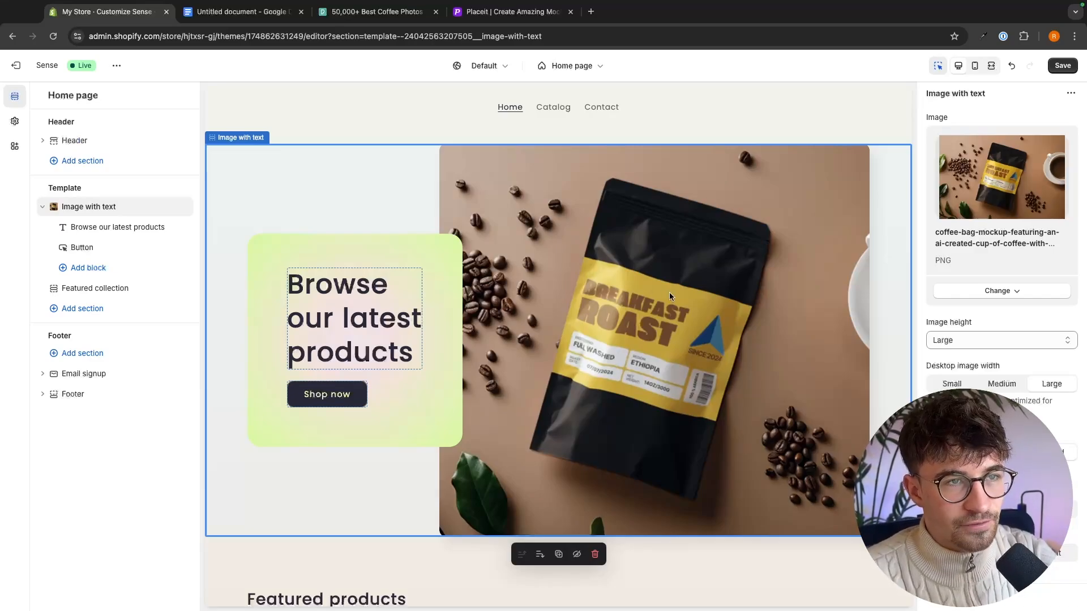
- Replace the section's heading with "Crafted for Every Moment, Brewed for You." and set its heading size to Small
left_click(367, 307)
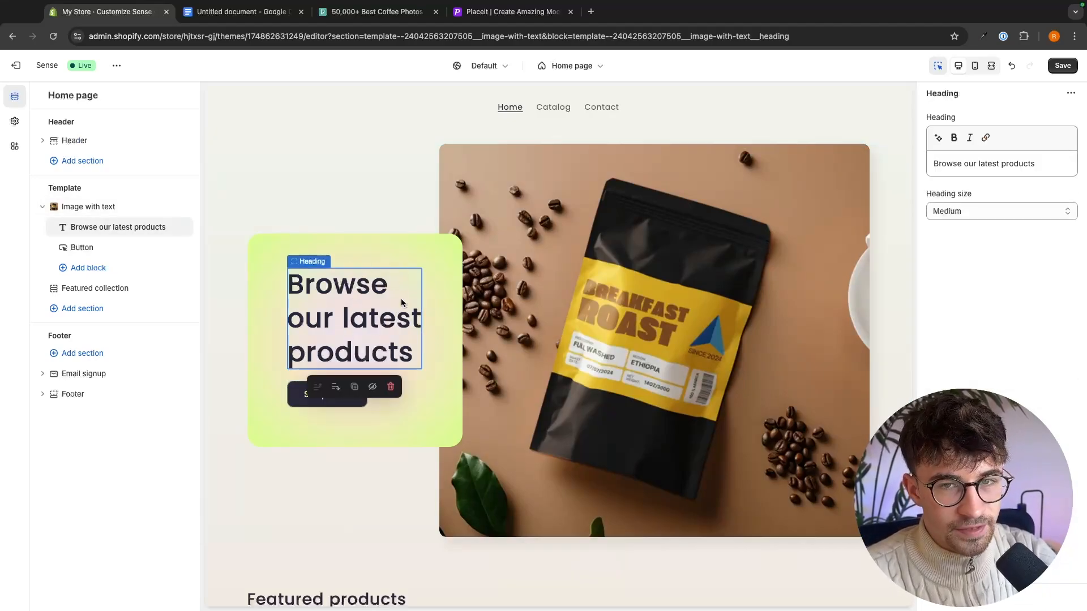
left_click_drag(1053, 166, 927, 166)
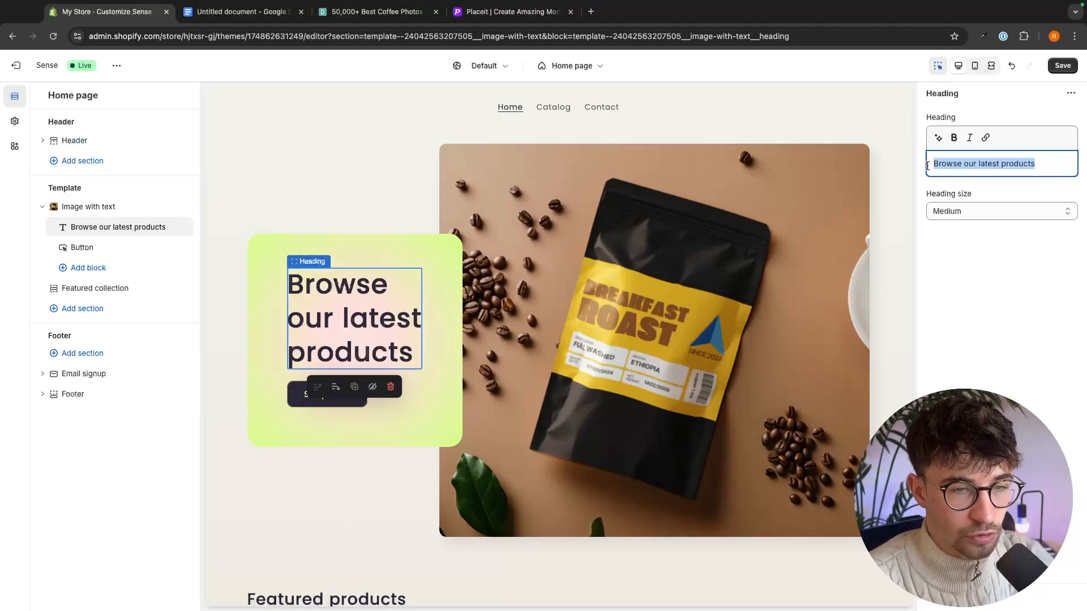
type("Crafted for Every Moment, Brewed for You")
type(".")
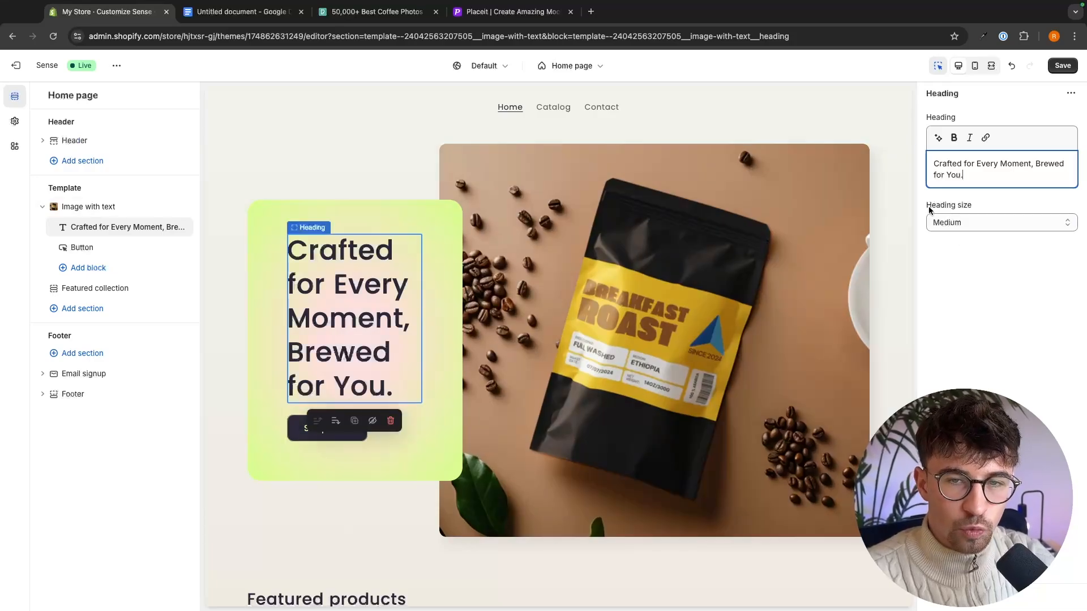
left_click_drag(928, 206, 982, 205)
left_click(980, 205)
left_click(977, 220)
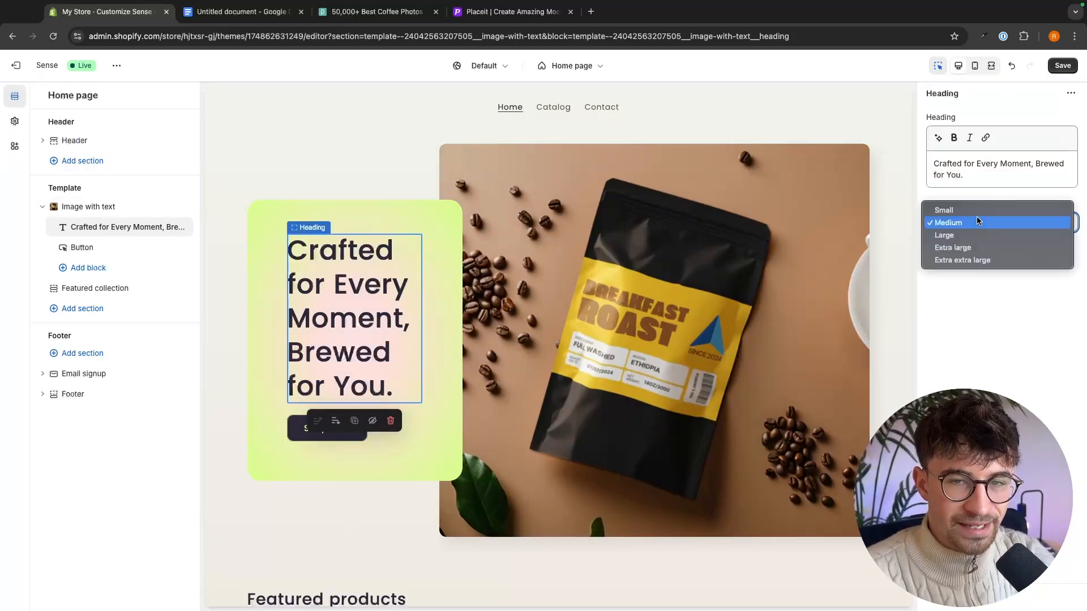
left_click(970, 212)
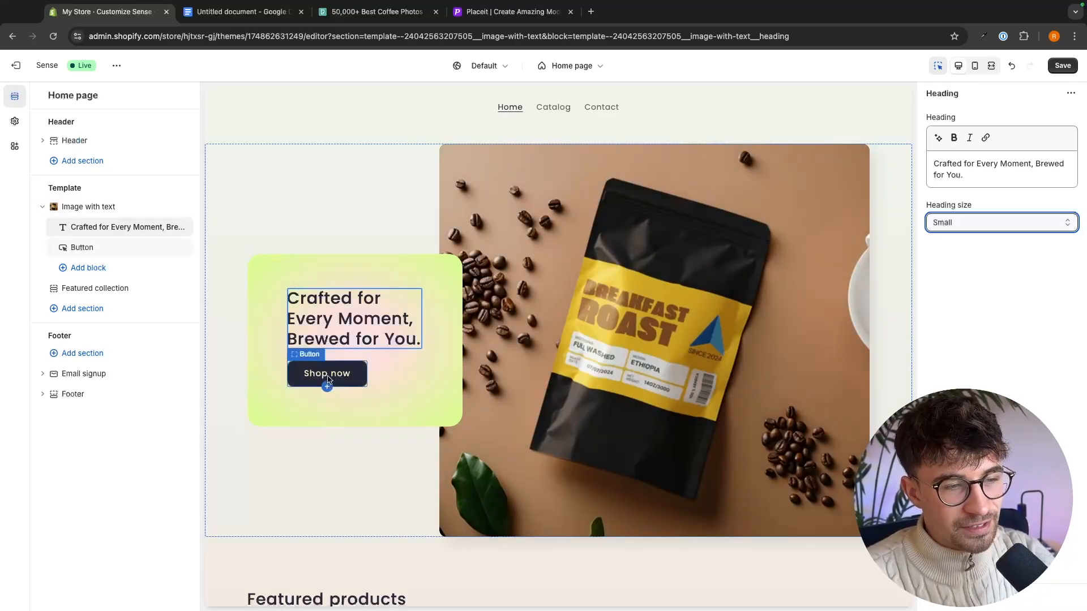
- Change the label of the button below the heading to "Shop the brew"
left_click(334, 378)
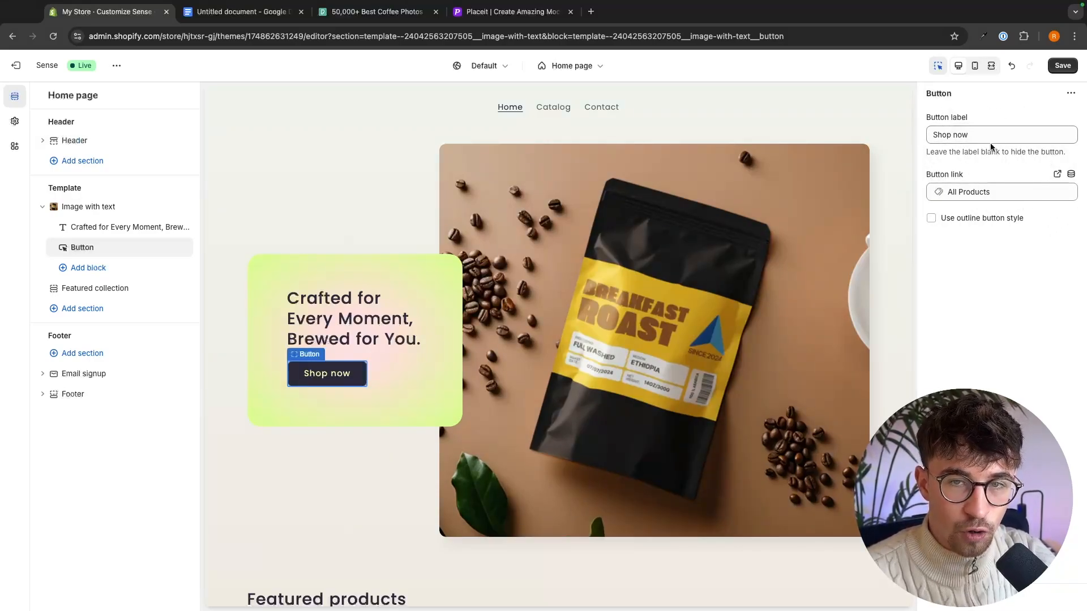
left_click_drag(990, 135, 892, 139)
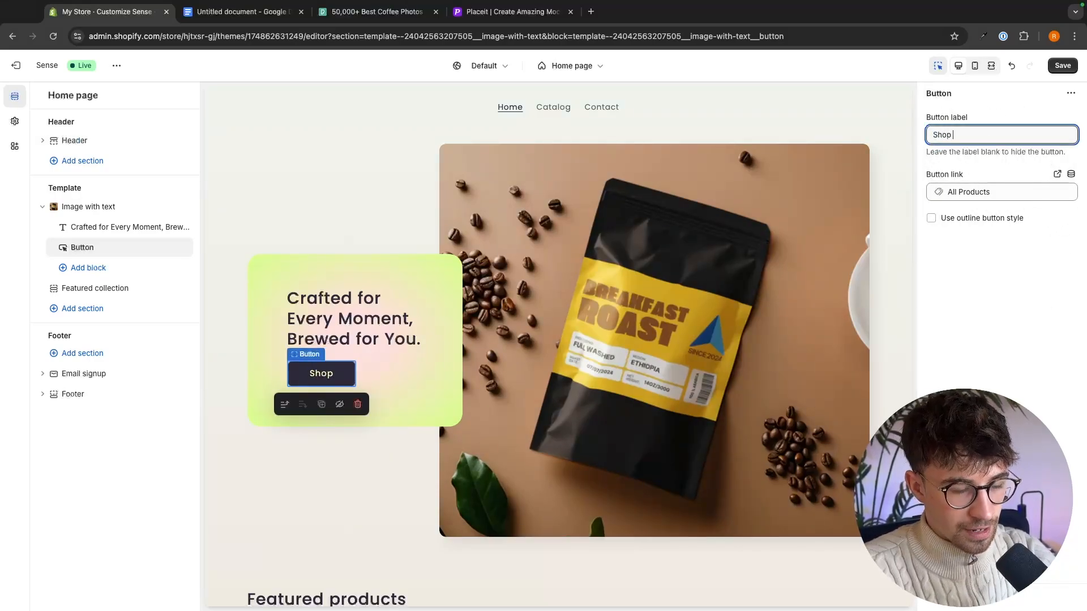
type("the brew")
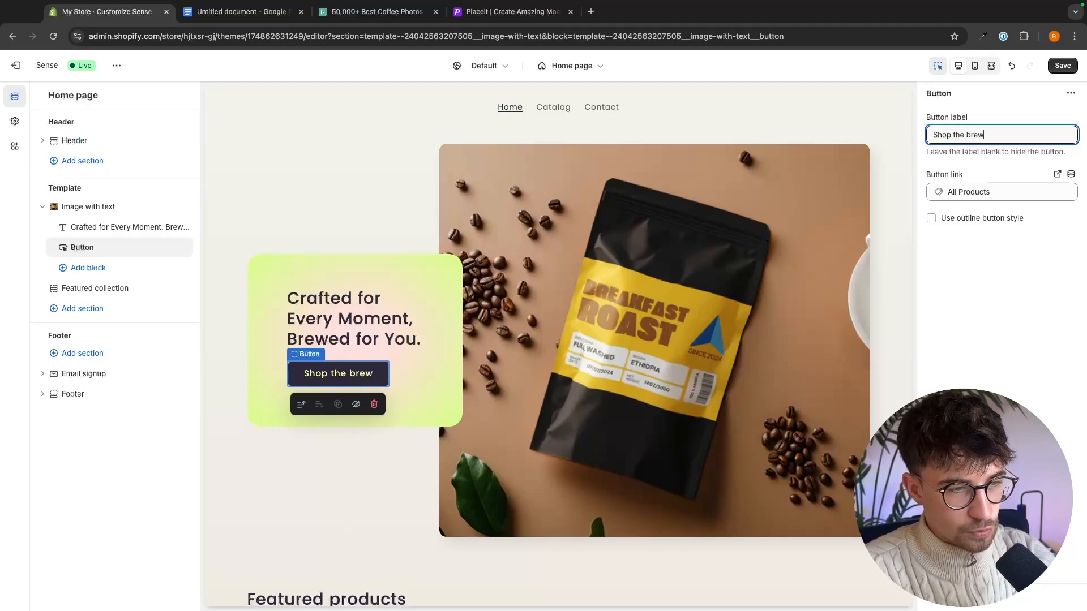
left_click(999, 245)
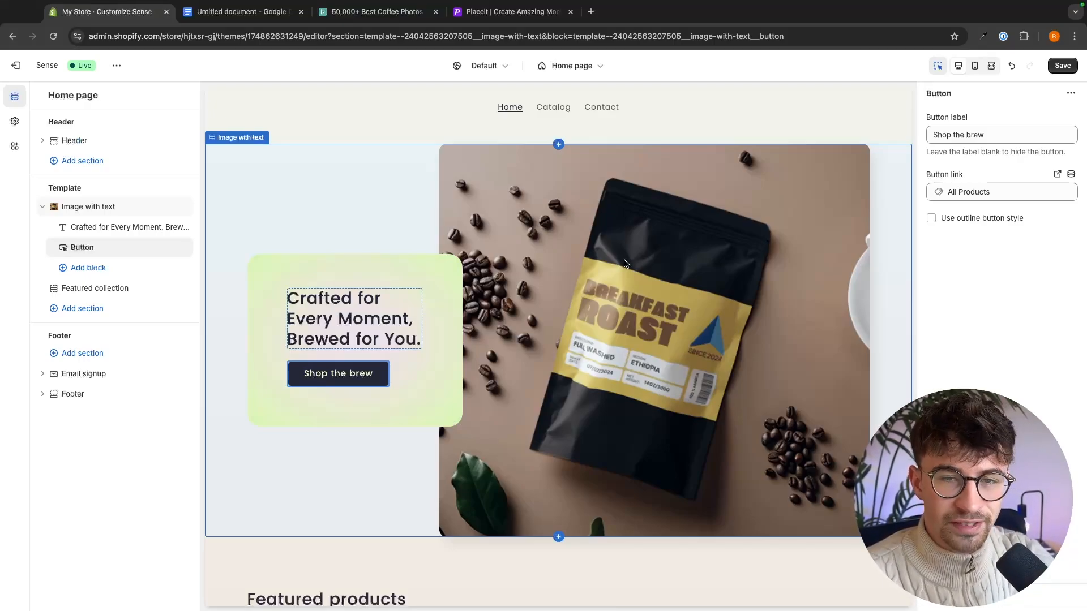
- Try a Medium image height and image-first desktop placement on the Image with text section, restoring Large and Image second
left_click(624, 263)
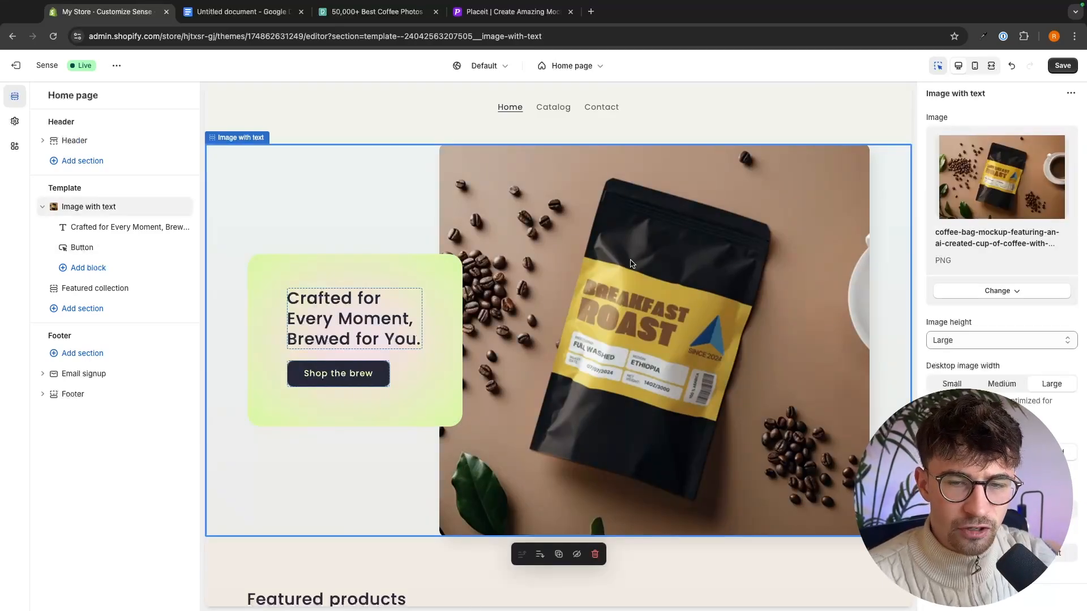
left_click(962, 340)
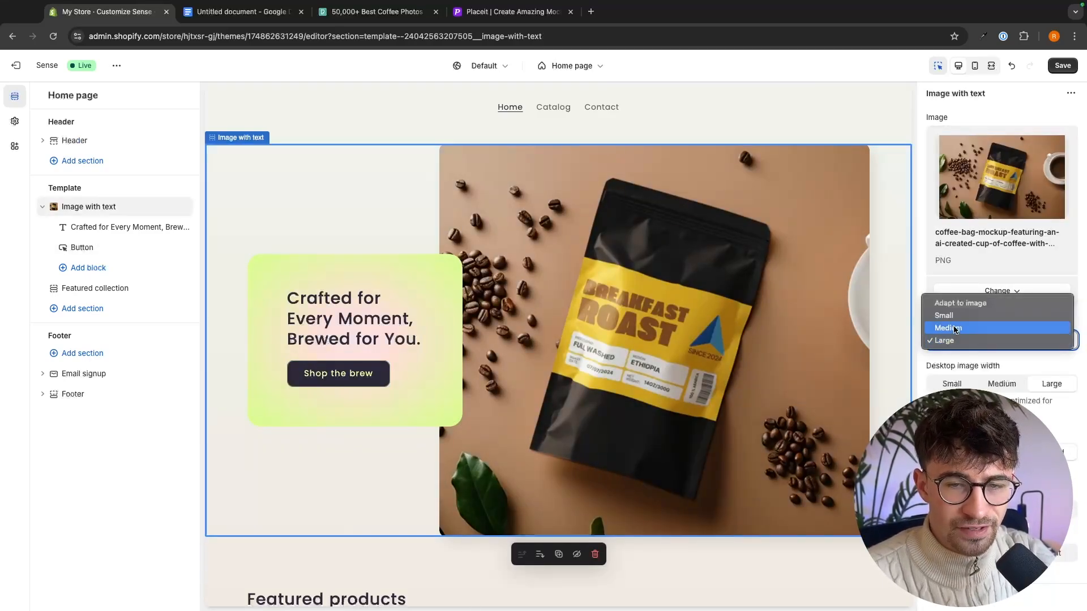
left_click(954, 324)
left_click(956, 339)
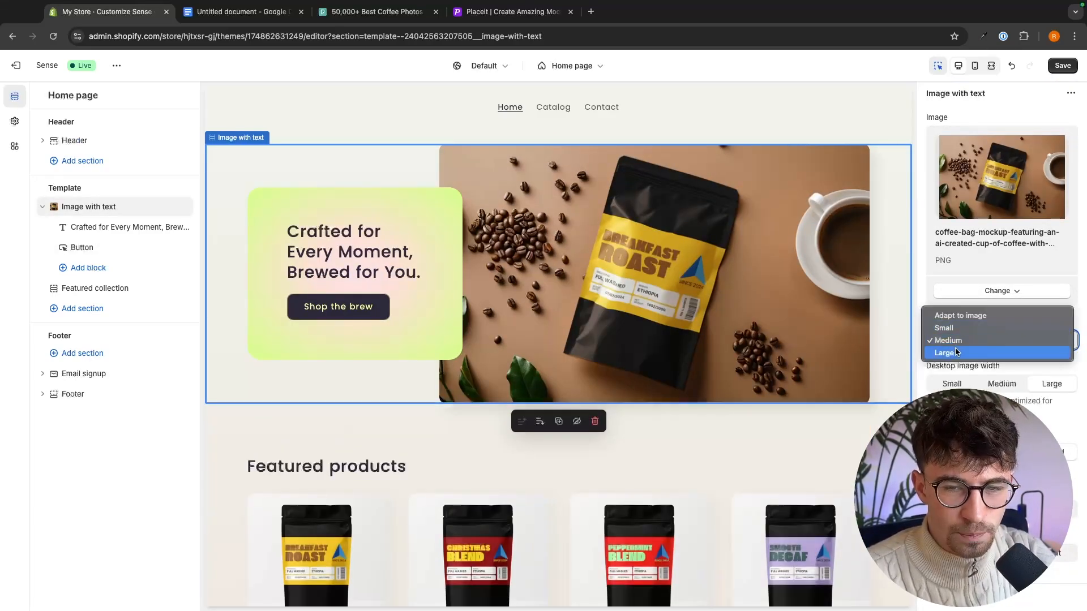
left_click(942, 354)
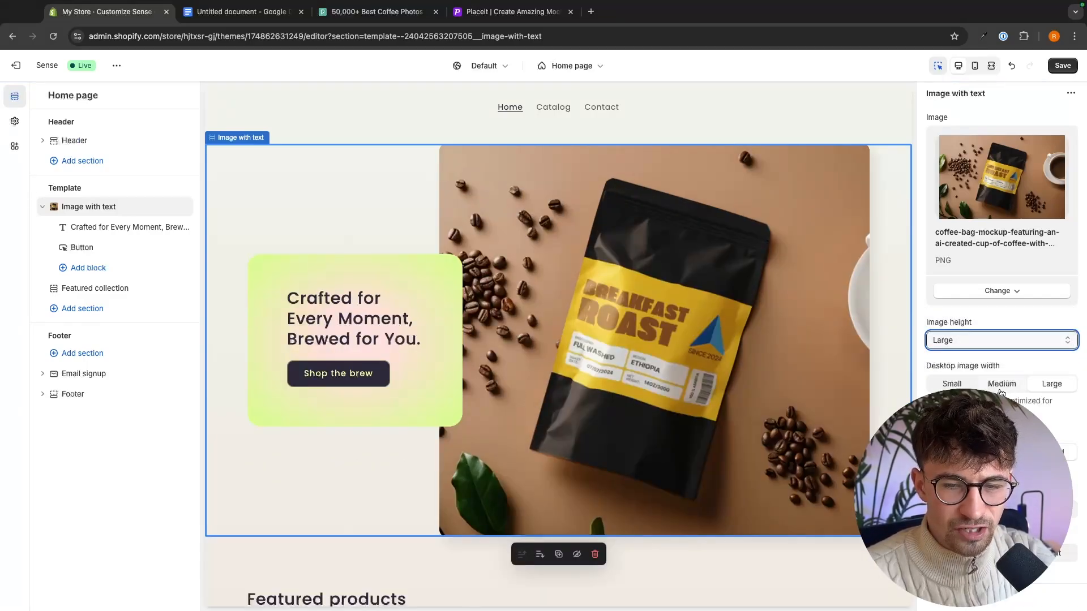
left_click(964, 452)
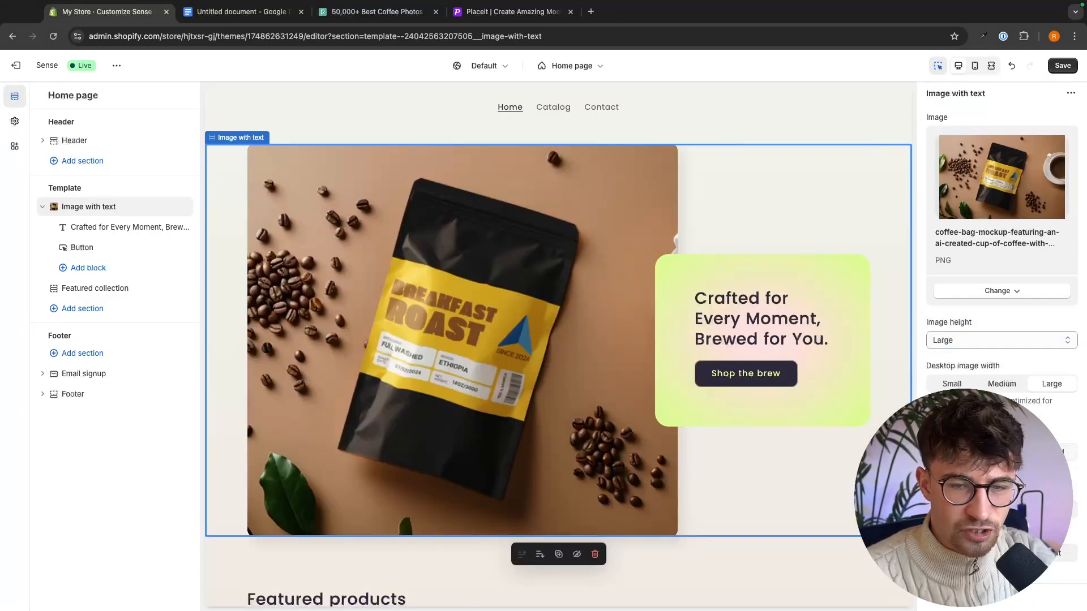
left_click(1040, 452)
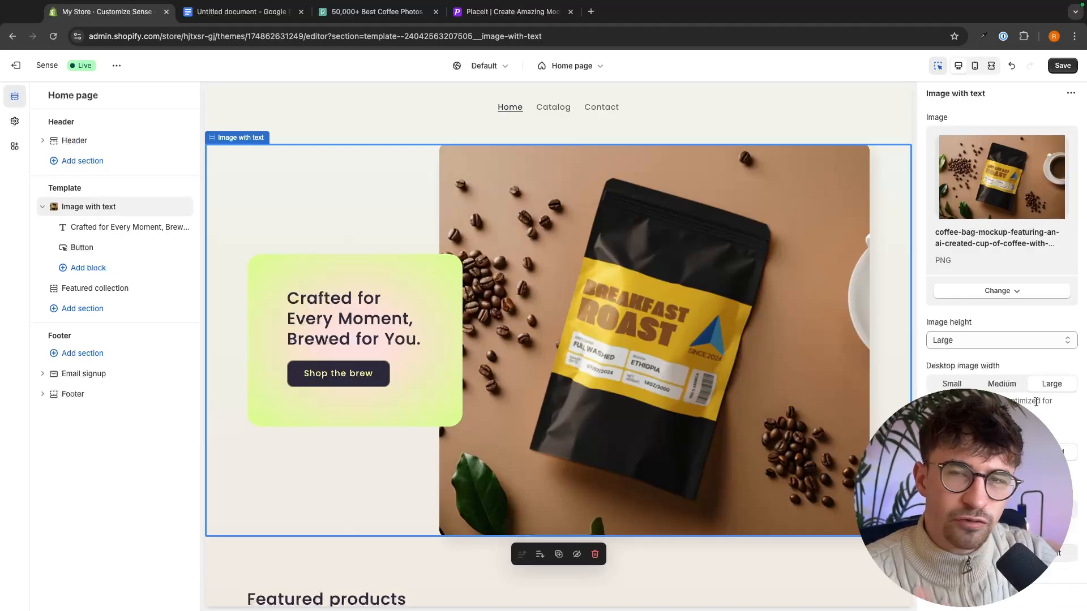
- Open the settings of the Featured collection section and save the home page changes
scroll(1035, 402, "down", 2)
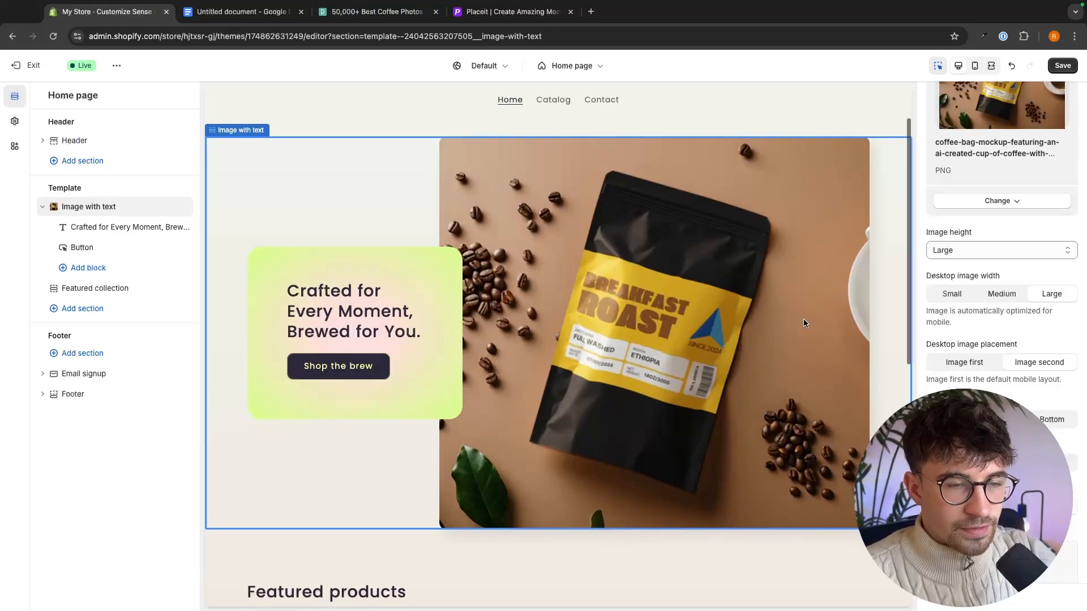
scroll(804, 323, "down", 5)
scroll(803, 324, "down", 1)
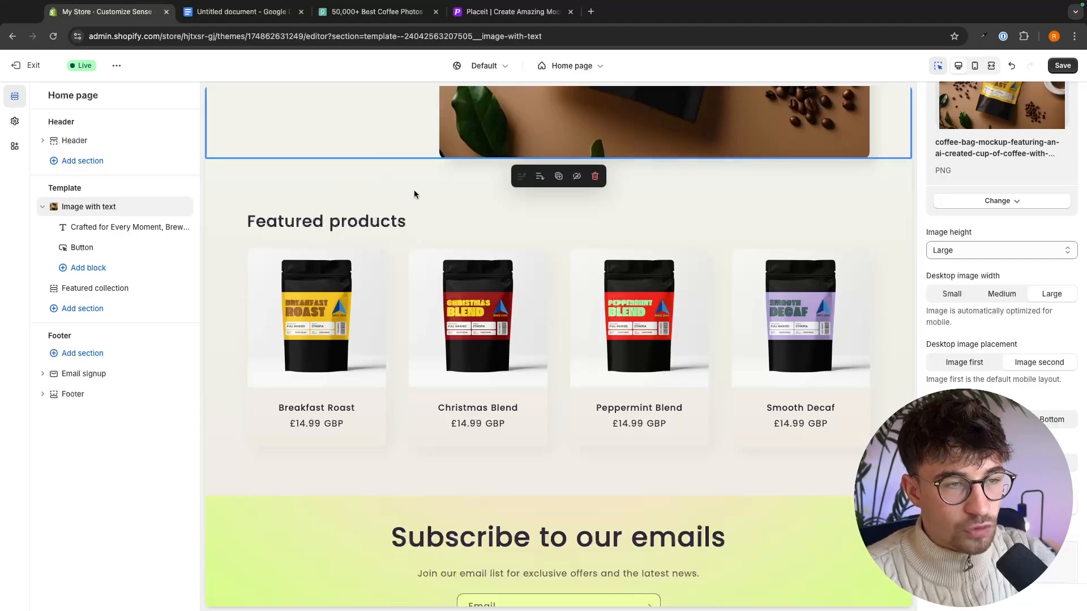
left_click(389, 224)
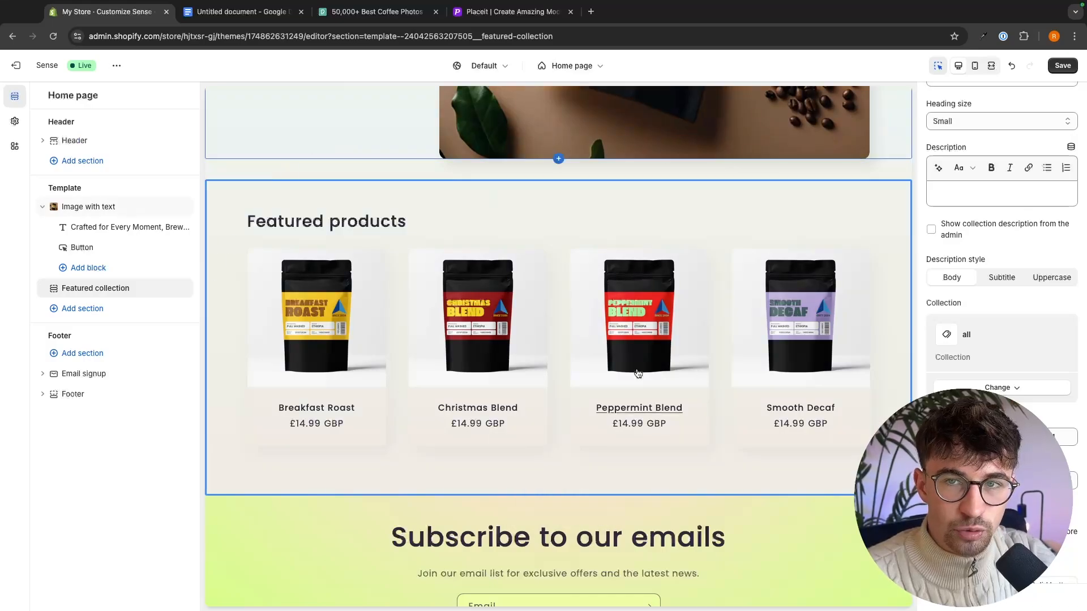
left_click(1062, 66)
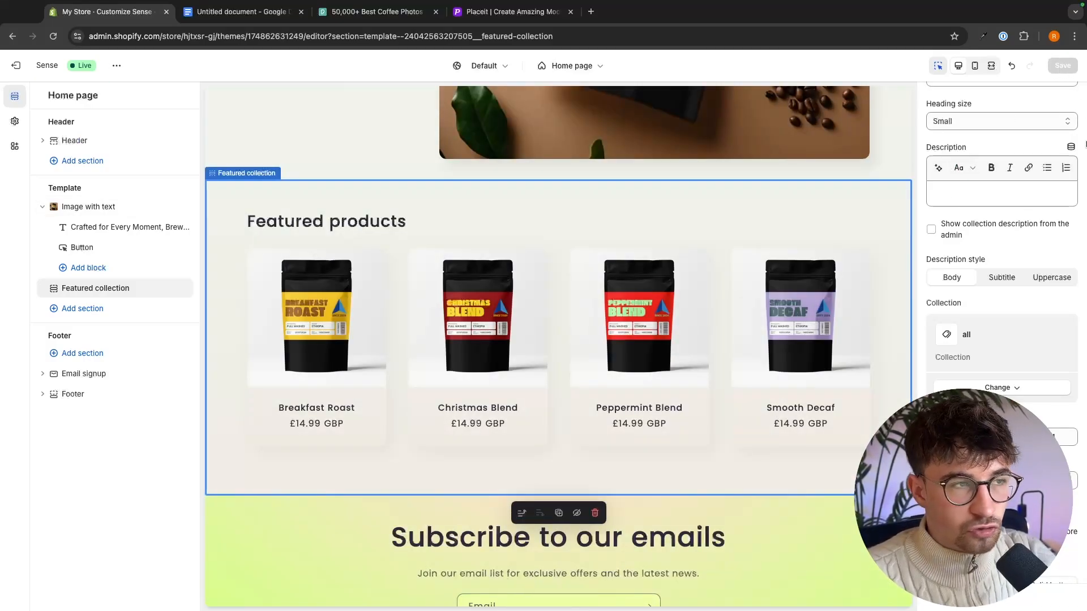
- Leave the theme editor, start a new product from the store's product list, and examine the form's fields from title to search engine listing
left_click(16, 67)
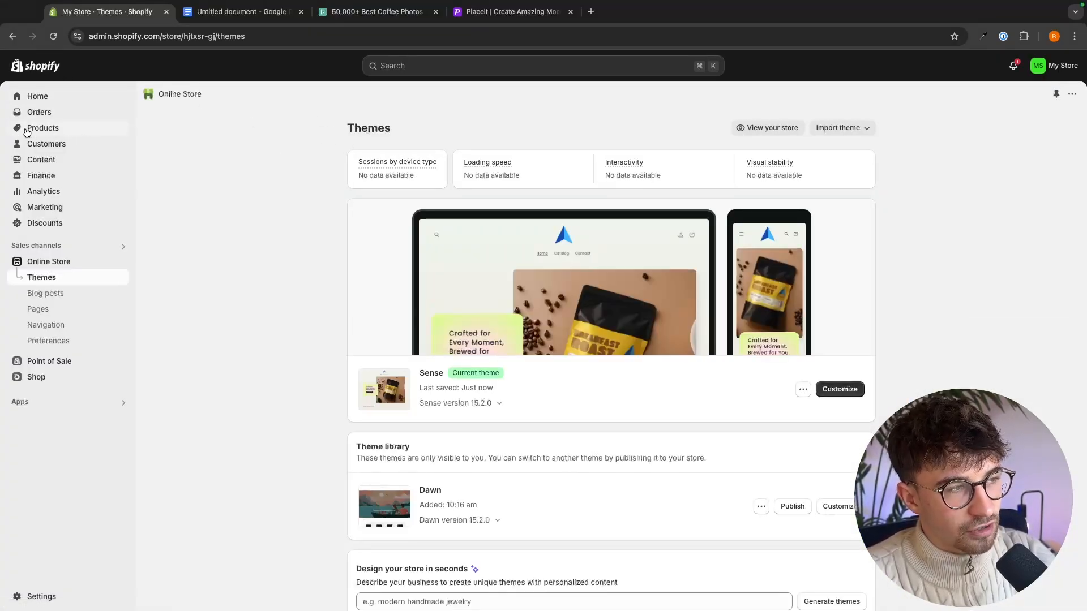
left_click(59, 129)
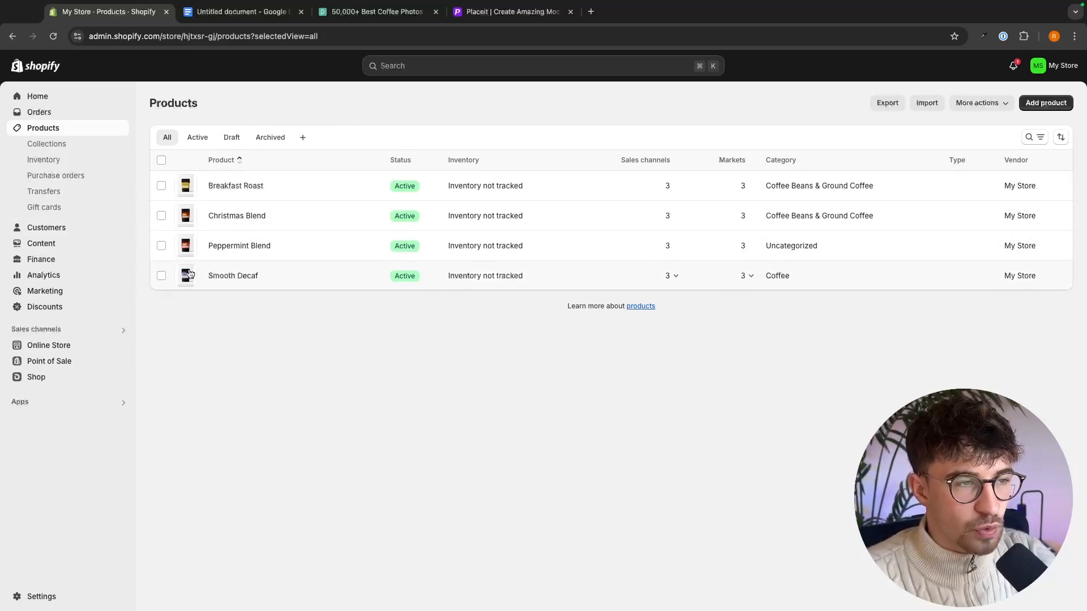
left_click(1039, 104)
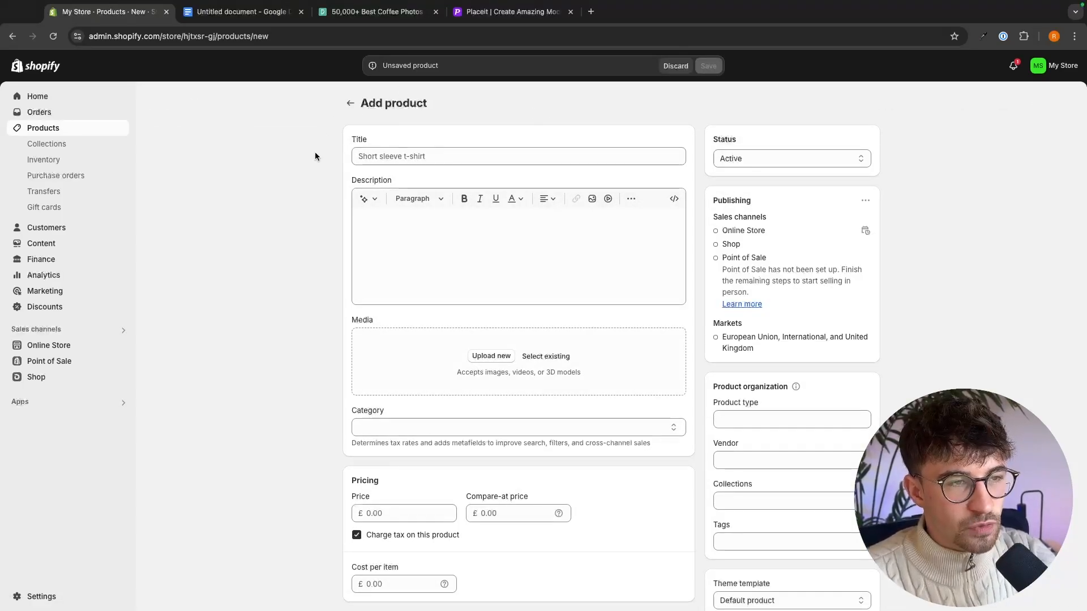
left_click(414, 161)
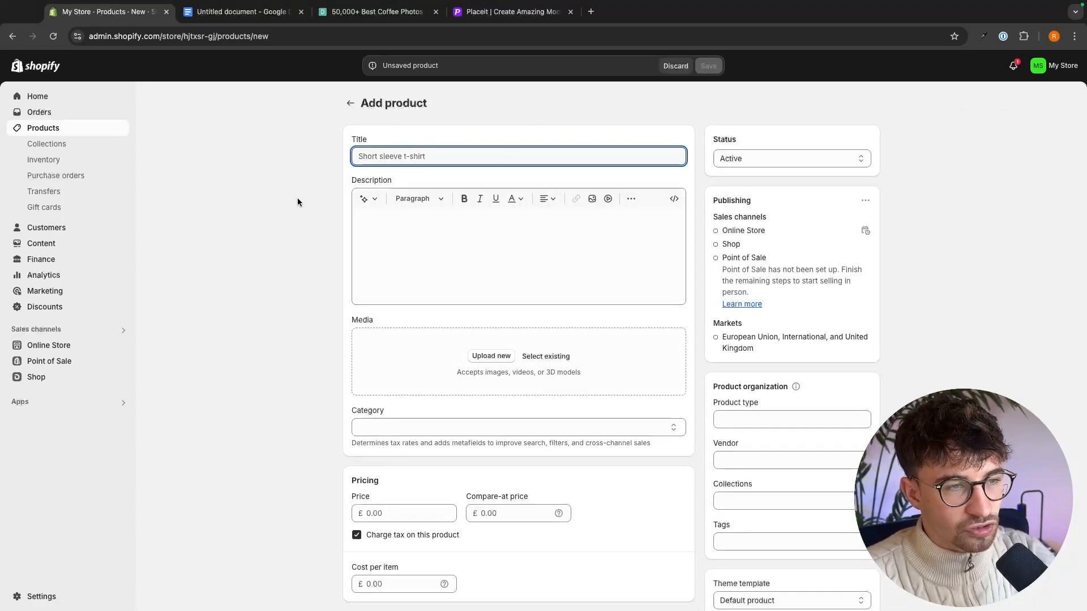
left_click(490, 235)
left_click(315, 202)
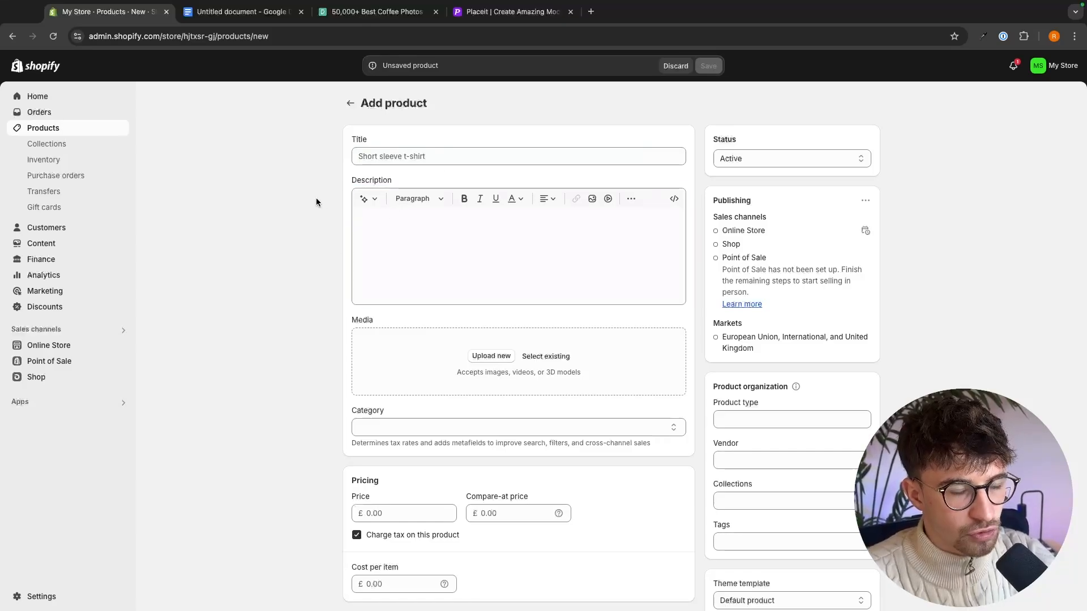
scroll(459, 322, "down", 6)
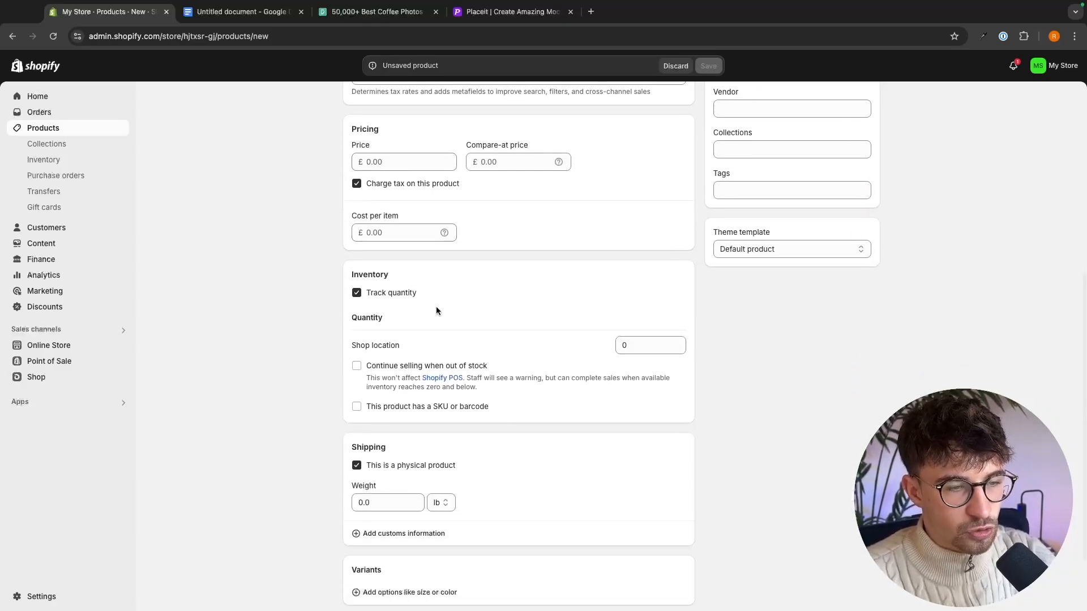
scroll(502, 349, "down", 2)
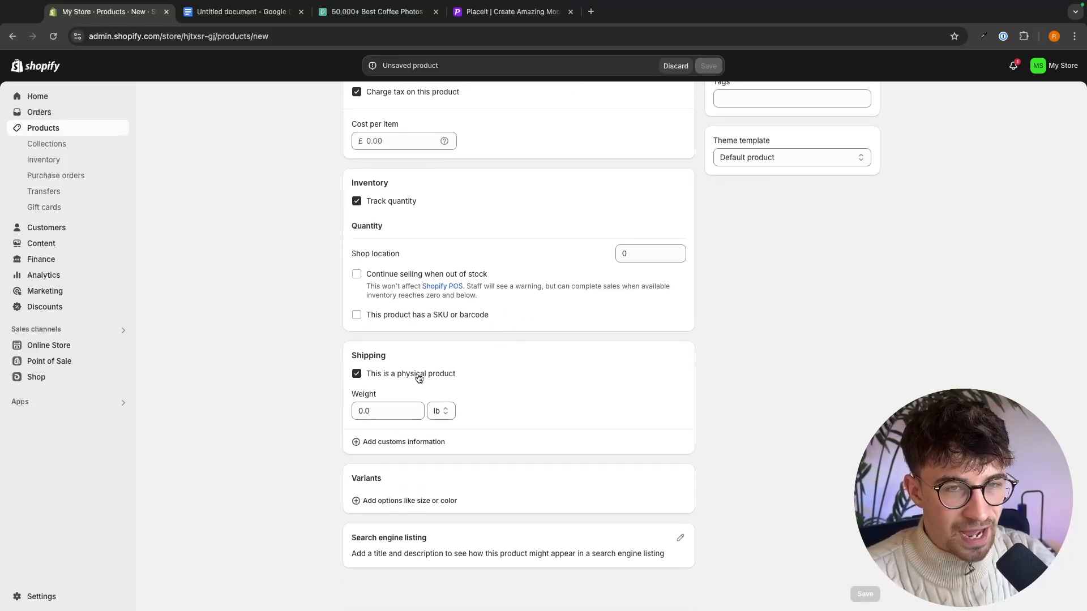
scroll(418, 377, "up", 7)
scroll(460, 317, "up", 1)
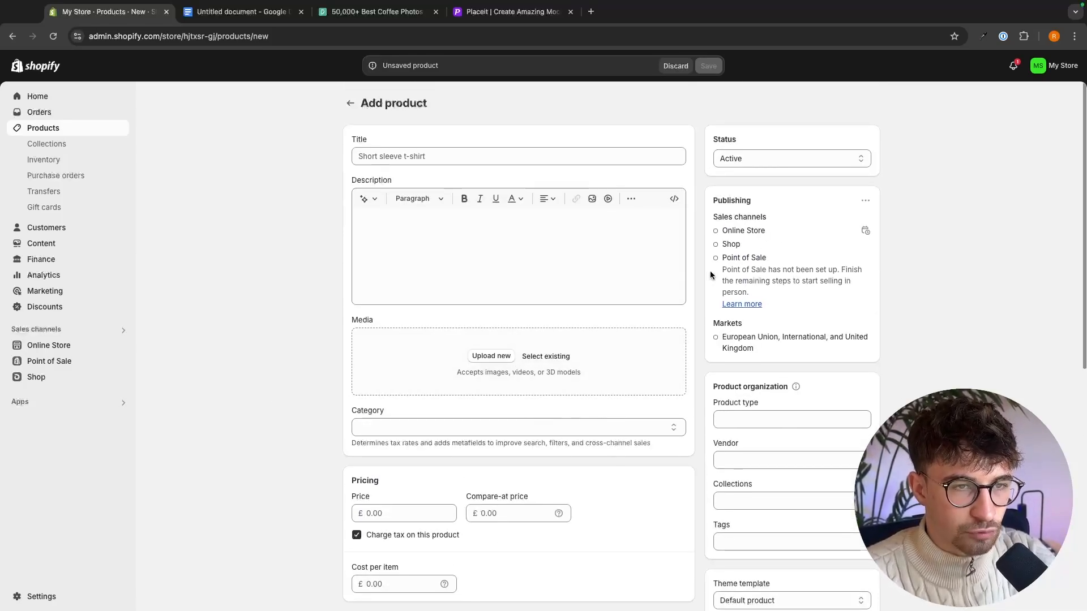
- Leave the new product form without saving and reopen the Sense theme for customization
left_click(348, 101)
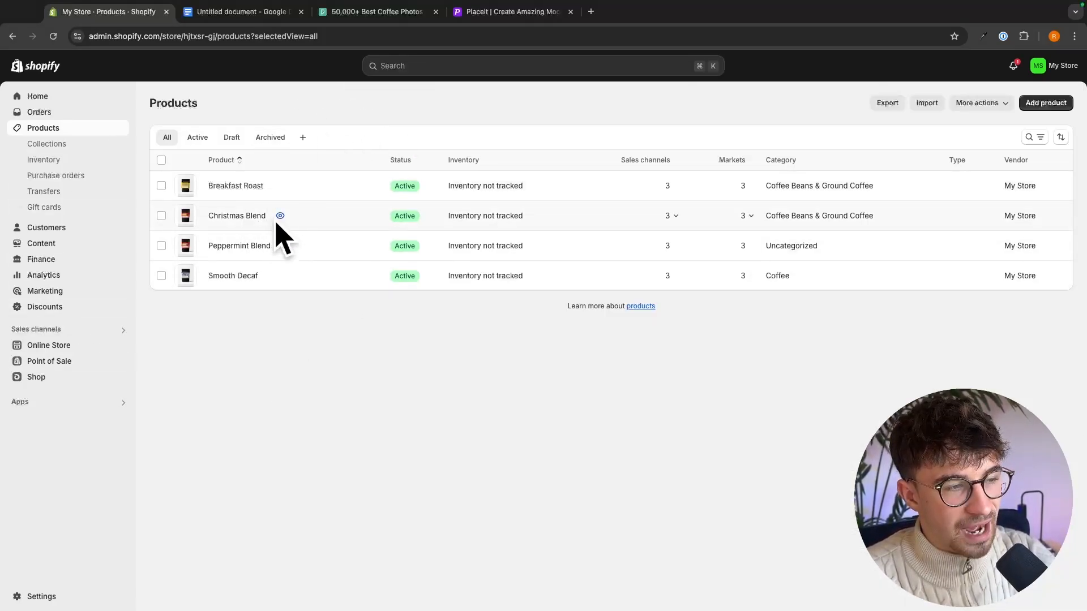
left_click(55, 349)
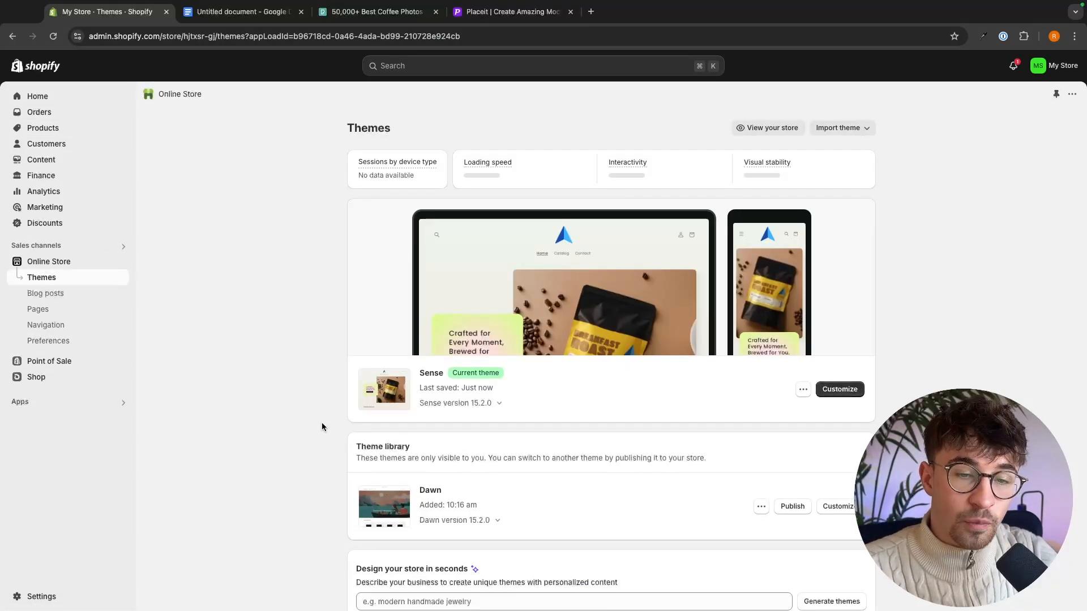
left_click(841, 388)
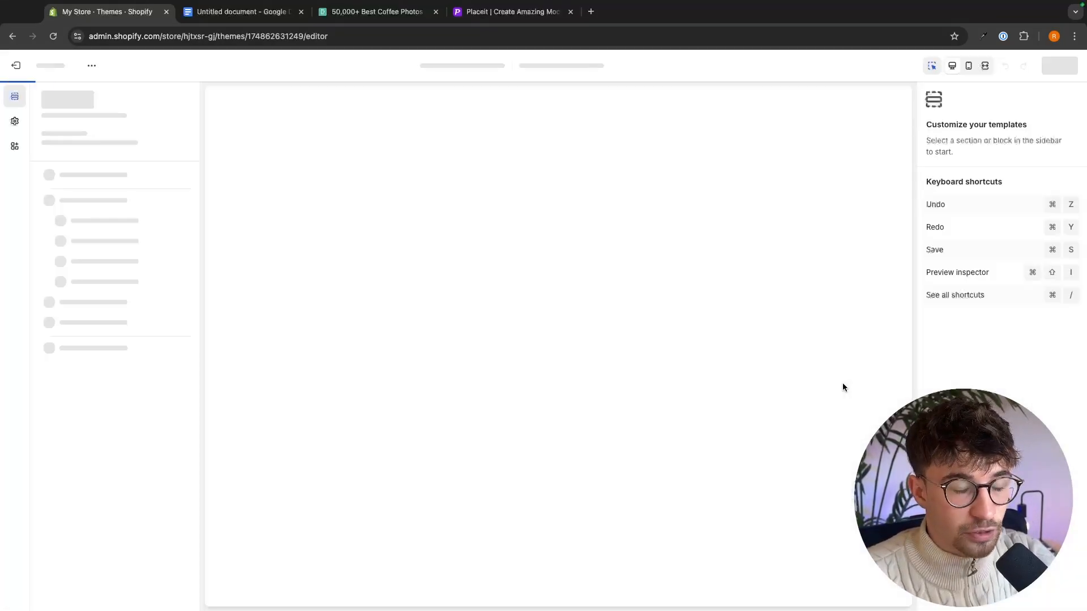
- Change the heading of the Featured collection section to "Our Best Sellers"
scroll(842, 387, "down", 5)
scroll(843, 383, "down", 2)
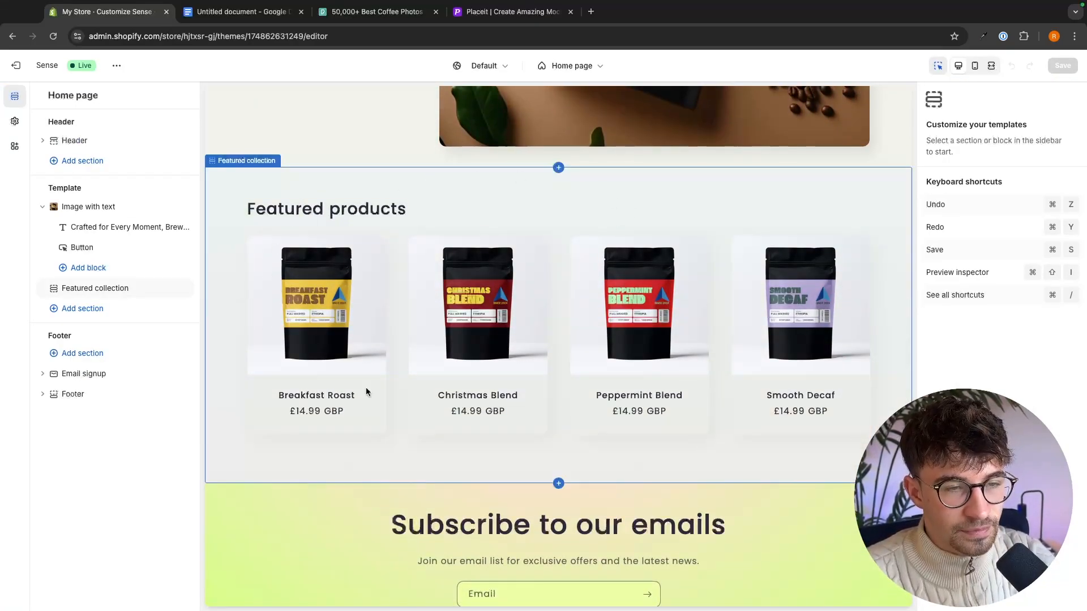
left_click(368, 217)
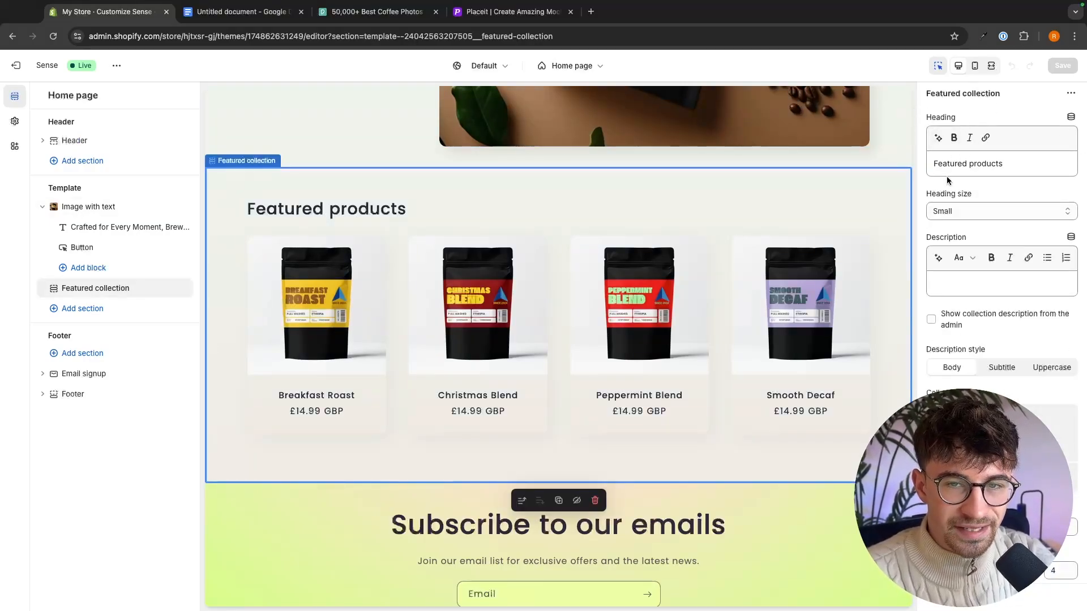
left_click_drag(1019, 163, 939, 164)
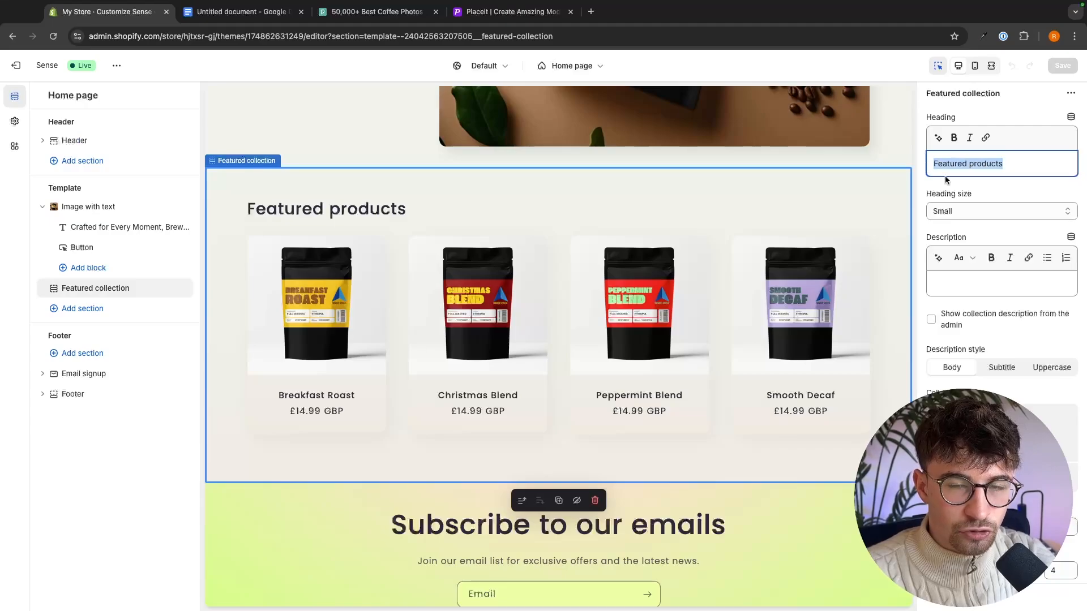
type("O")
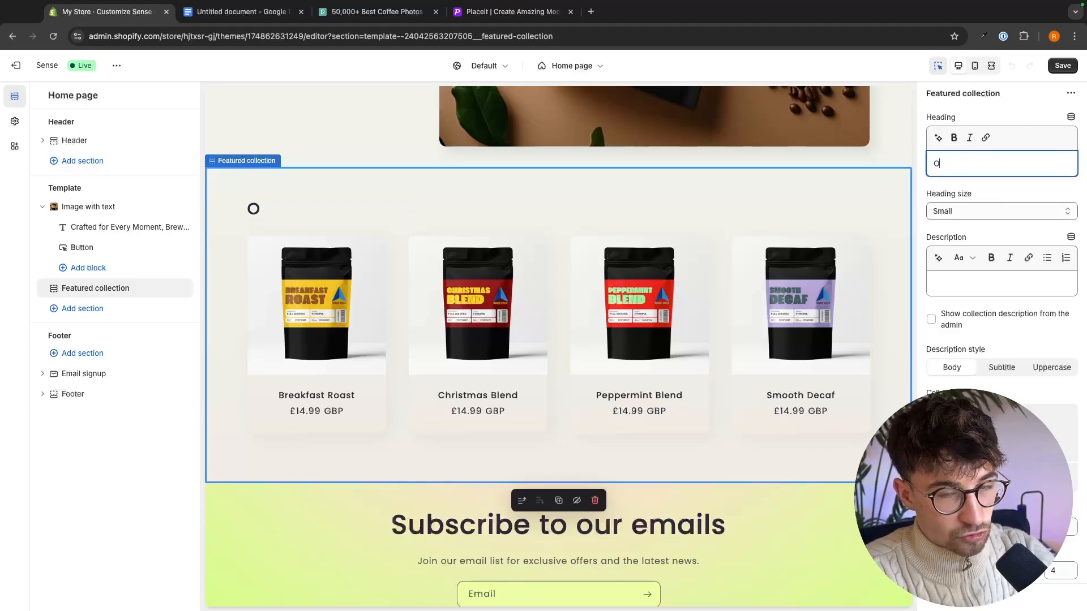
type("ur Best ")
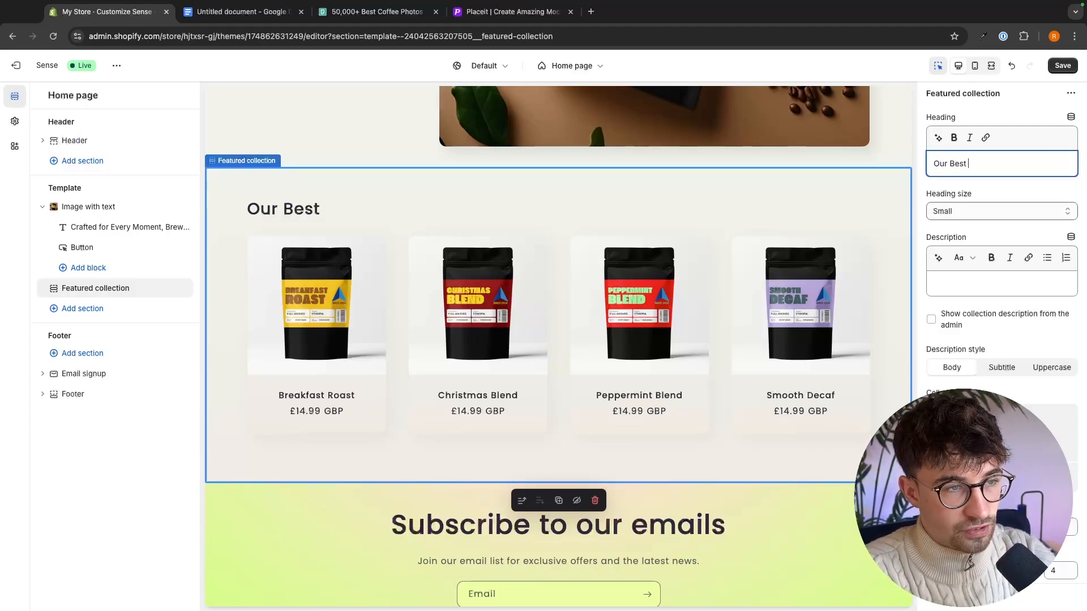
type("Sellers")
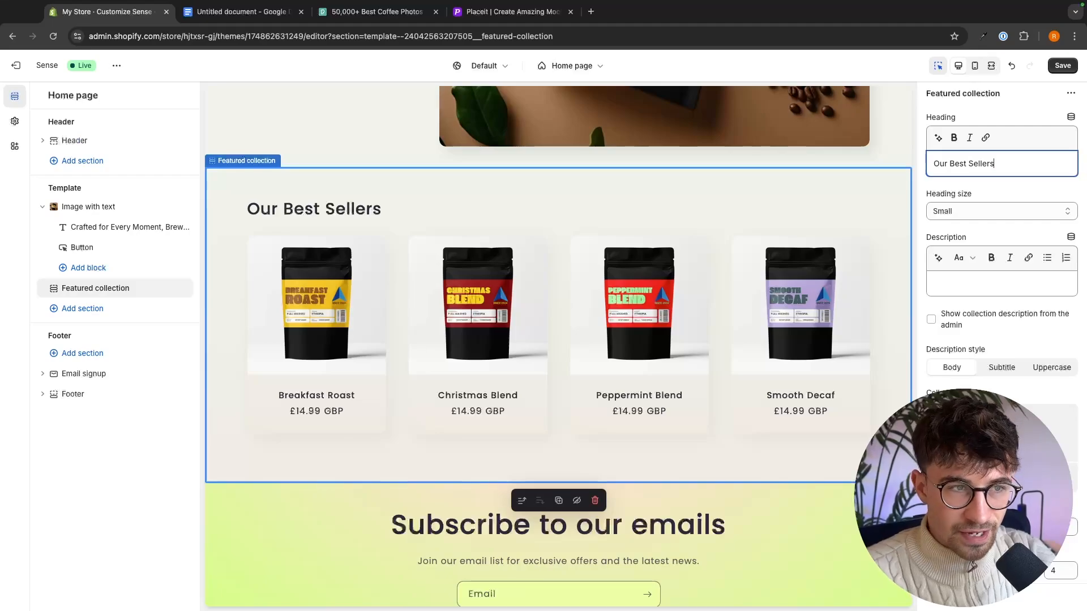
left_click(970, 288)
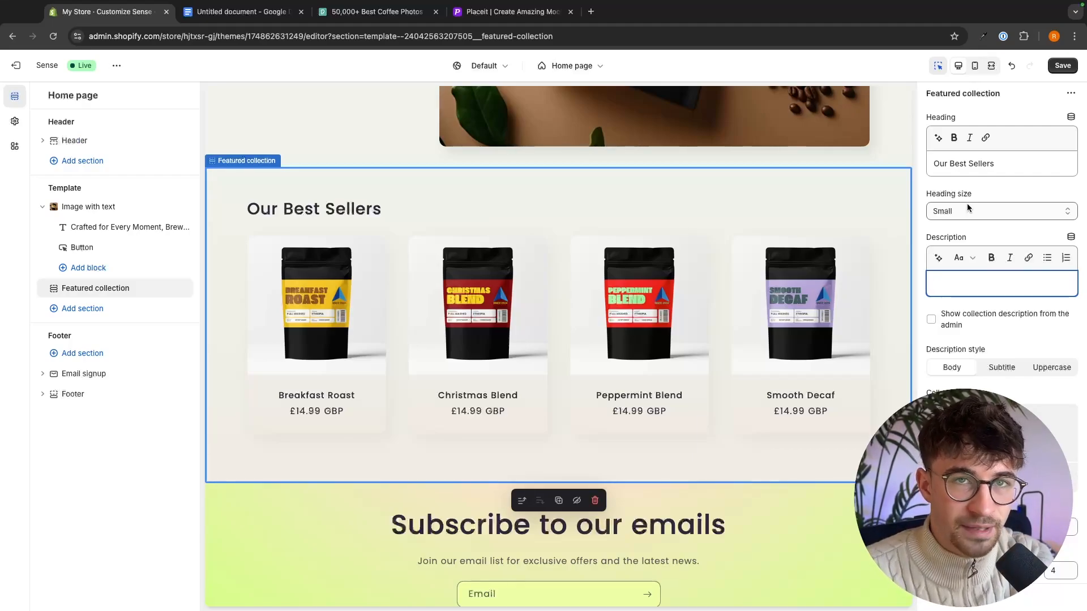
- Add a Rich text section to the home page template below the Featured collection section
scroll(679, 335, "up", 3)
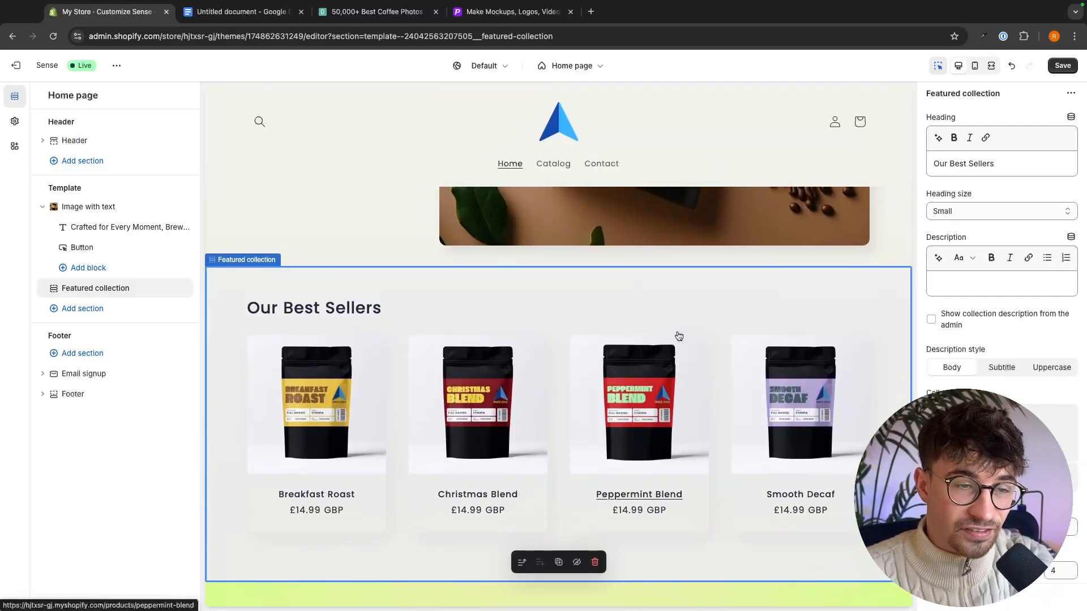
scroll(679, 336, "up", 5)
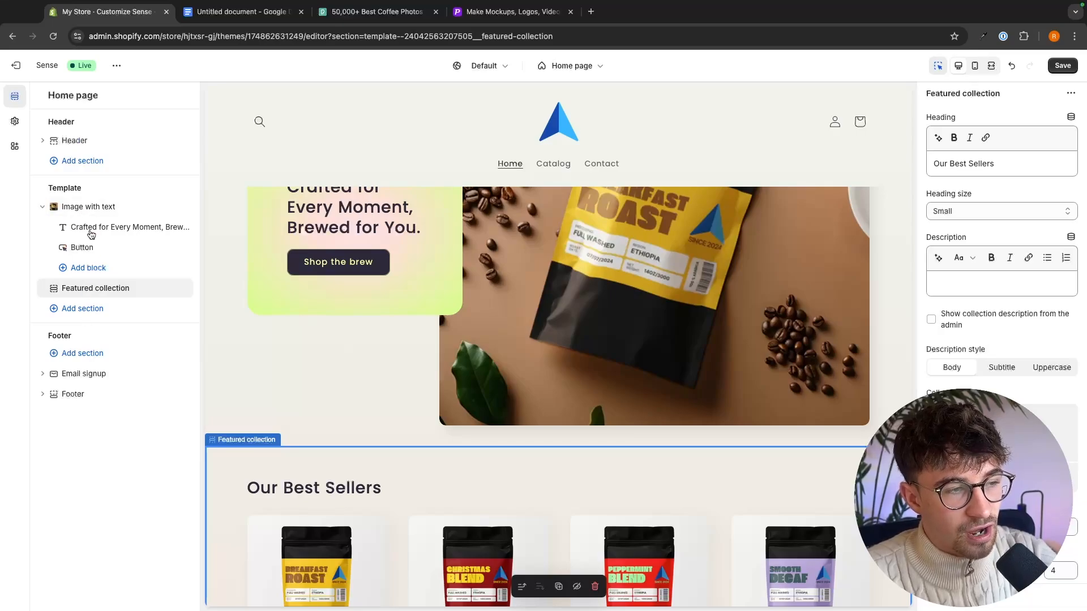
scroll(698, 276, "down", 5)
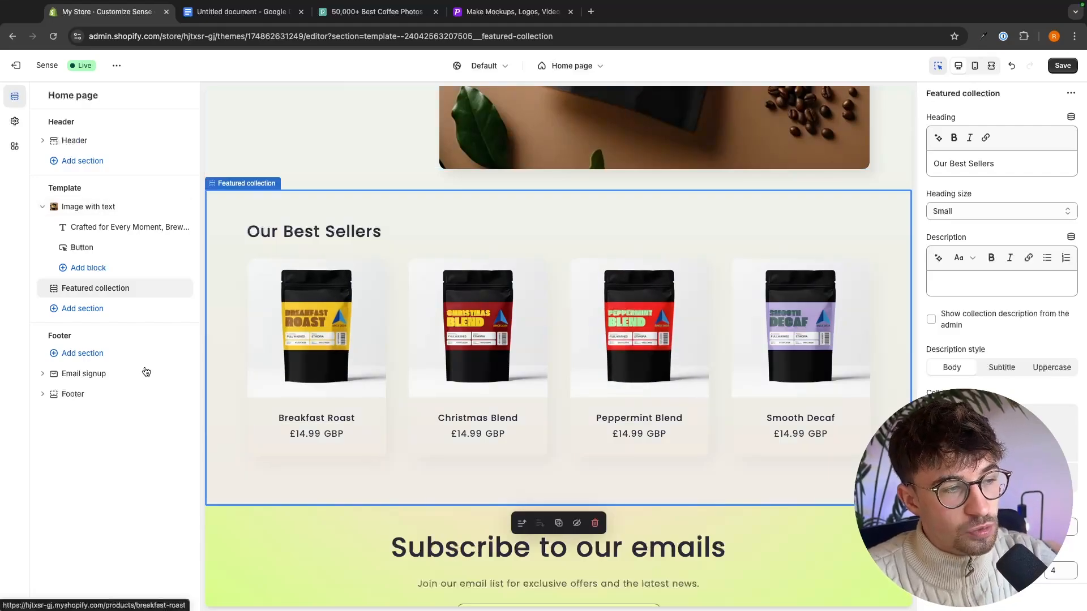
left_click(83, 309)
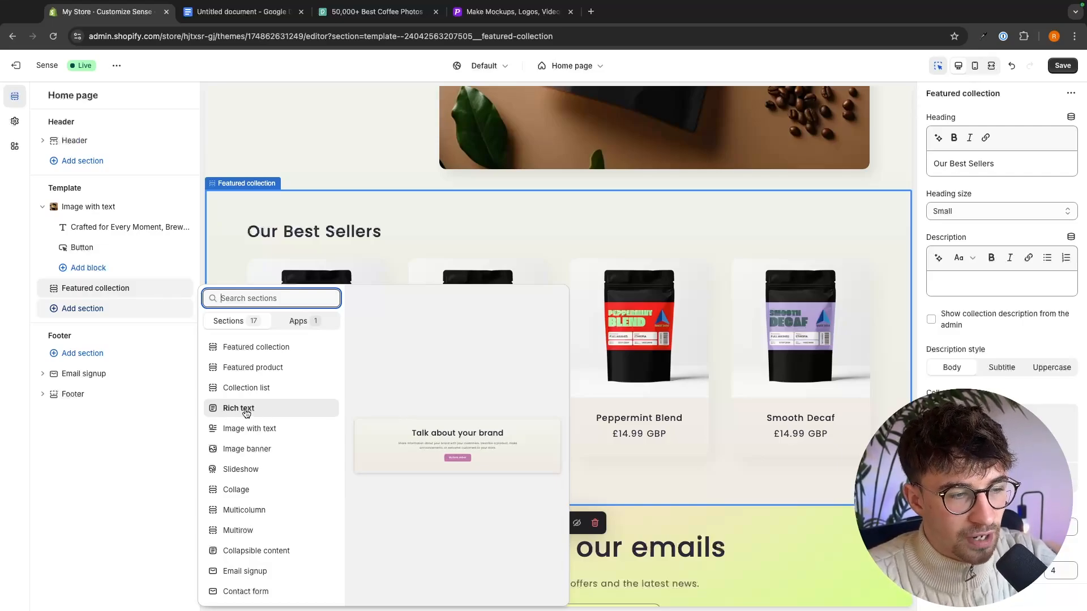
key("Escape")
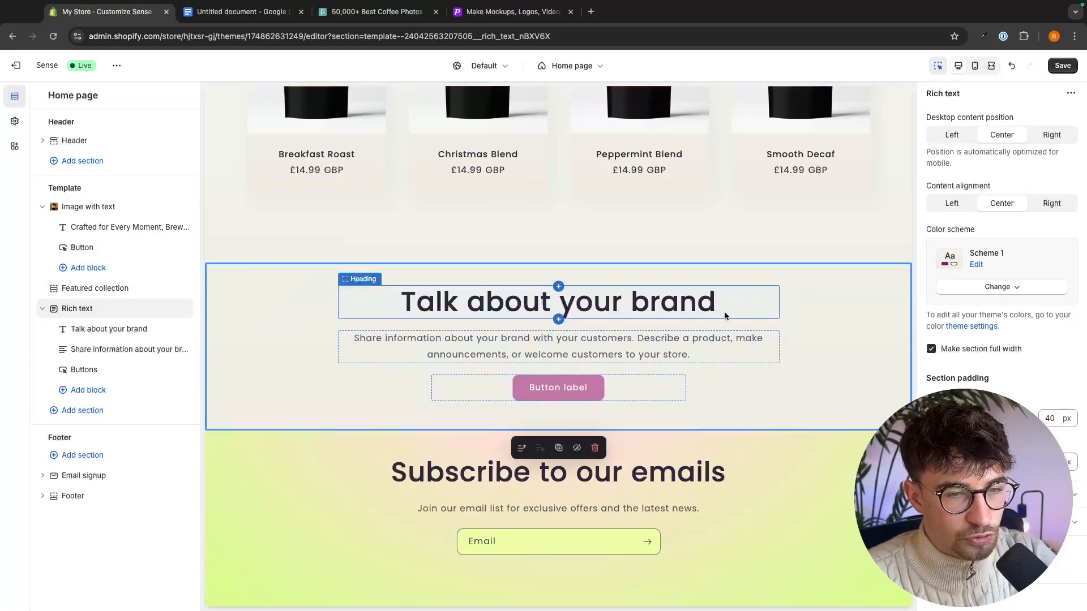
- Fill the Rich text section with the heading "Behind the Brew: Our Story", the G-Force Coffee brand description and the button label "Shop the brew"
left_click(475, 287)
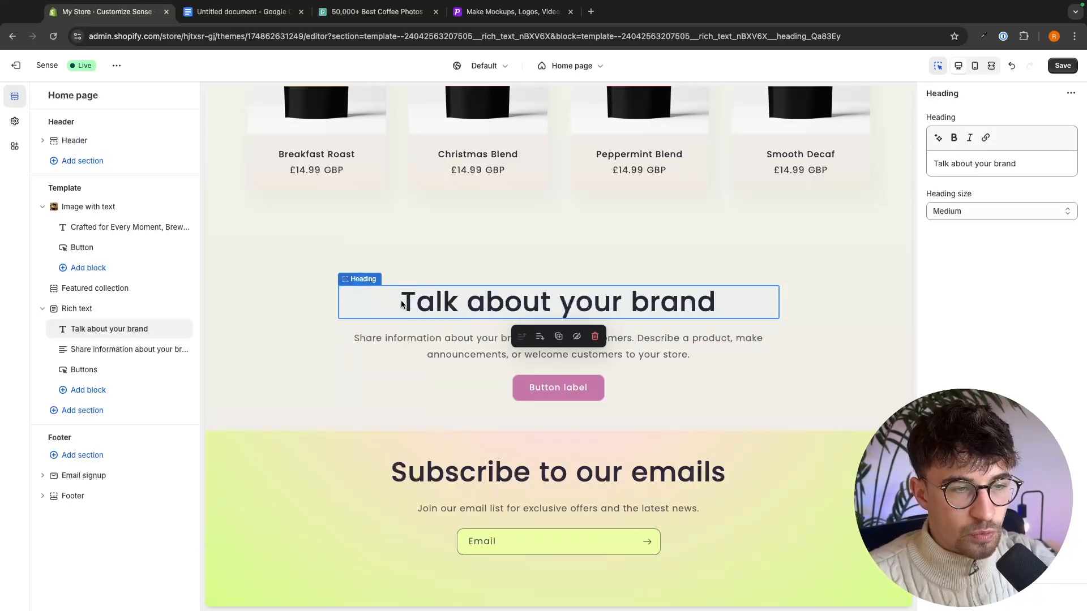
left_click_drag(1028, 171, 913, 165)
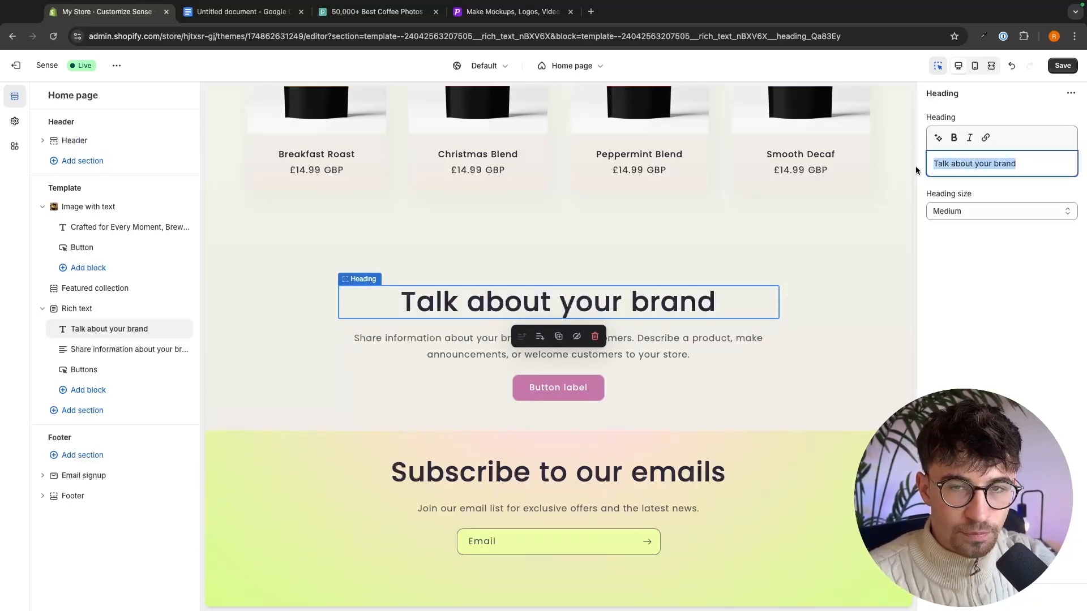
type("Behind the Brew: Our Story")
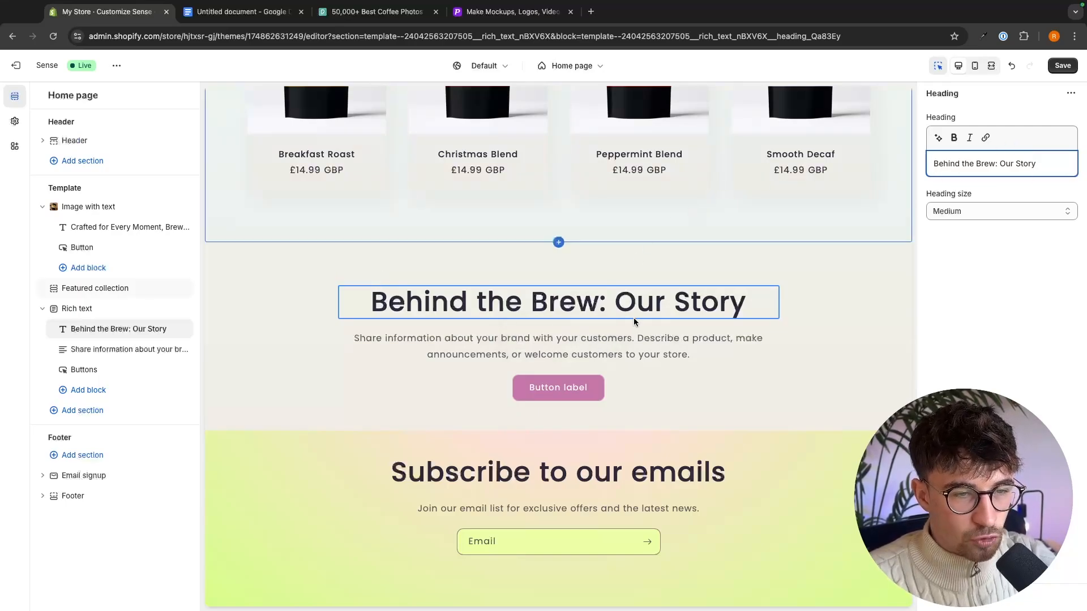
left_click(615, 338)
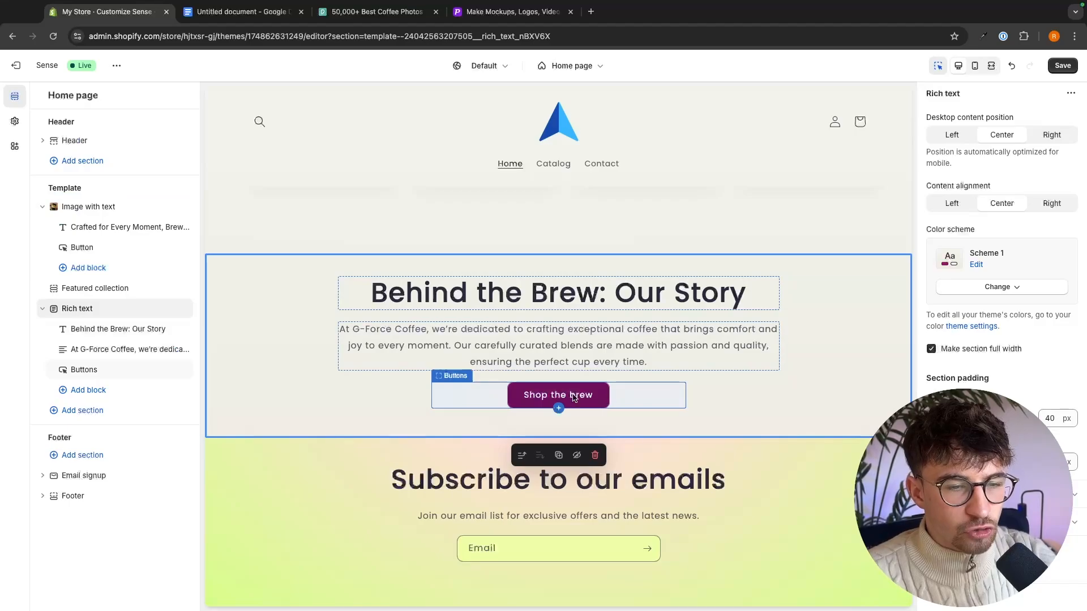
- Move the Rich text section above the Featured collection section and review the new order in the page preview
scroll(560, 425, "up", 10)
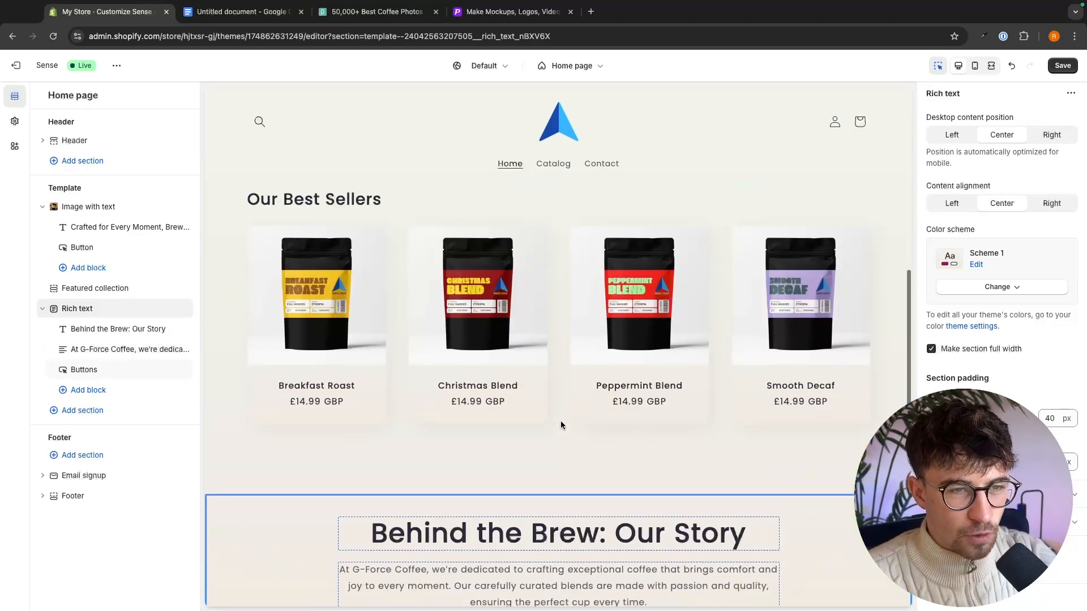
scroll(421, 424, "down", 2)
scroll(422, 429, "down", 7)
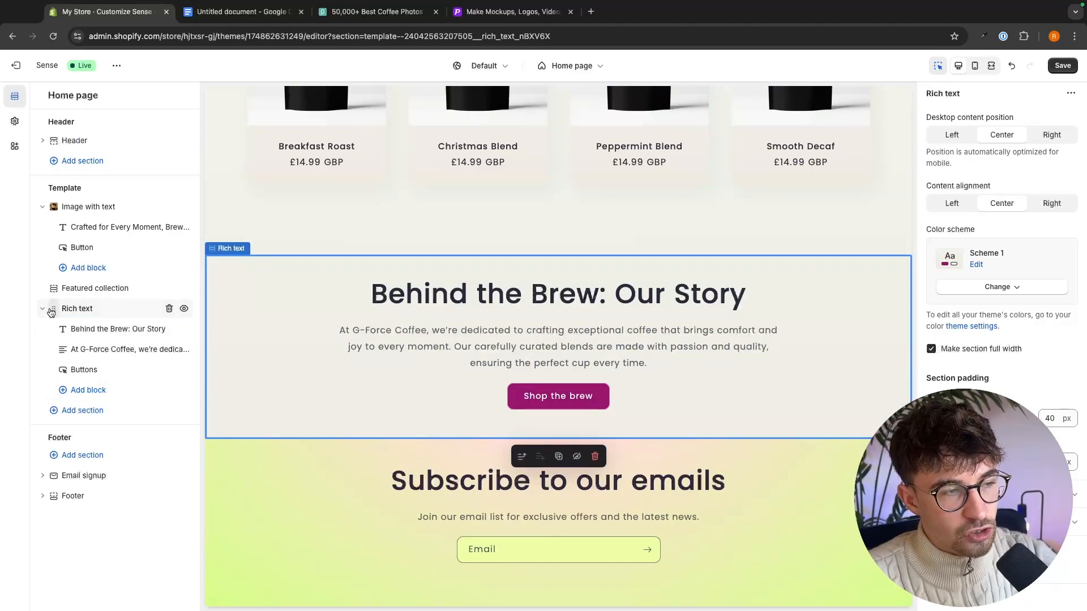
left_click_drag(54, 313, 81, 289)
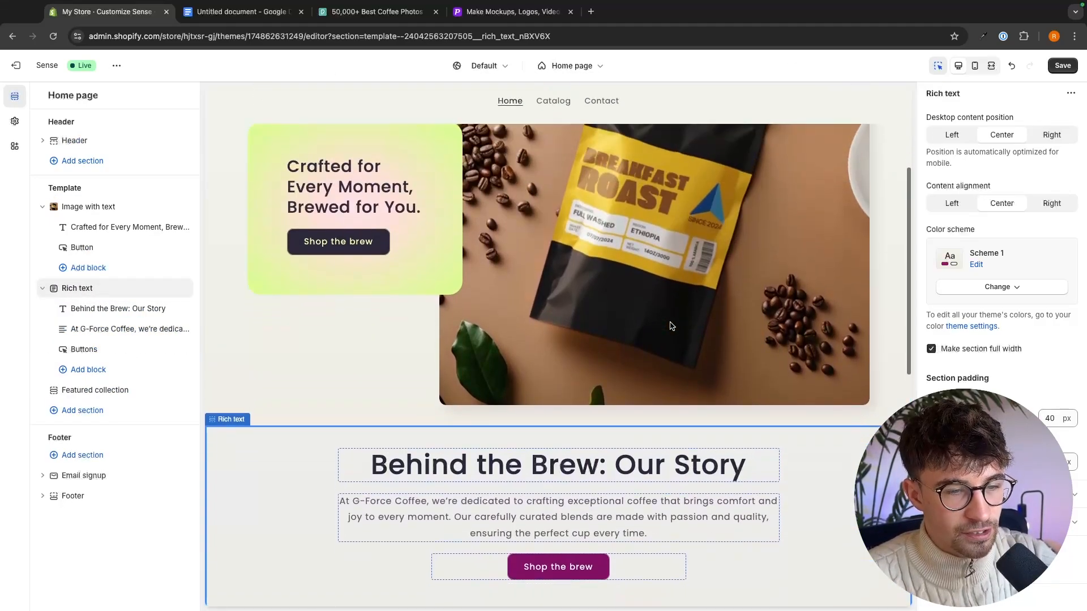
scroll(670, 326, "down", 1)
scroll(516, 289, "down", 2)
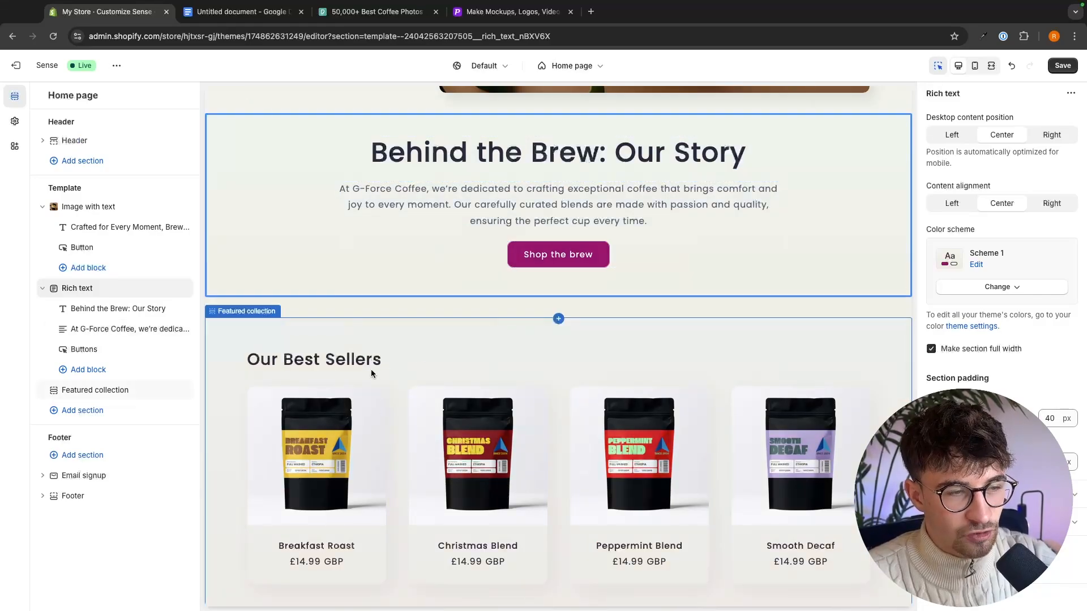
scroll(427, 366, "down", 6)
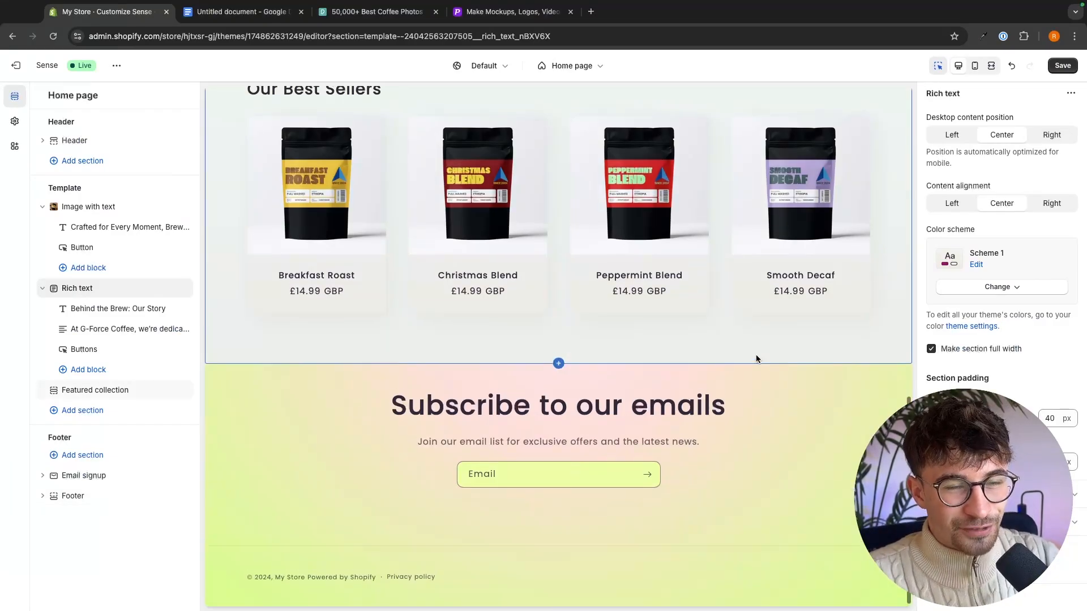
- Add a new color scheme in the theme settings and remove its background gradient
scroll(756, 355, "up", 15)
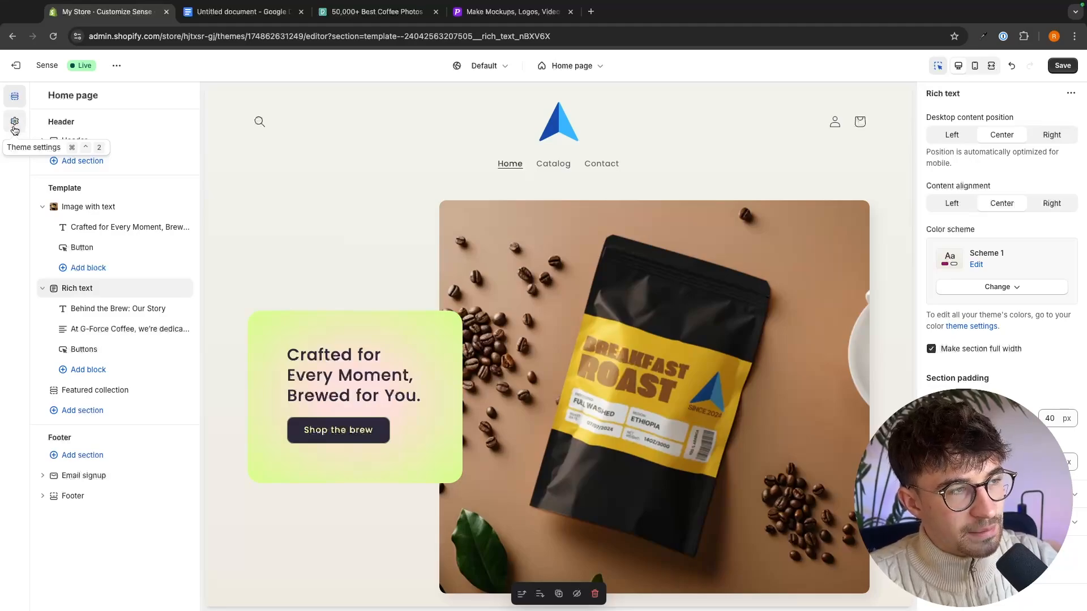
left_click(13, 121)
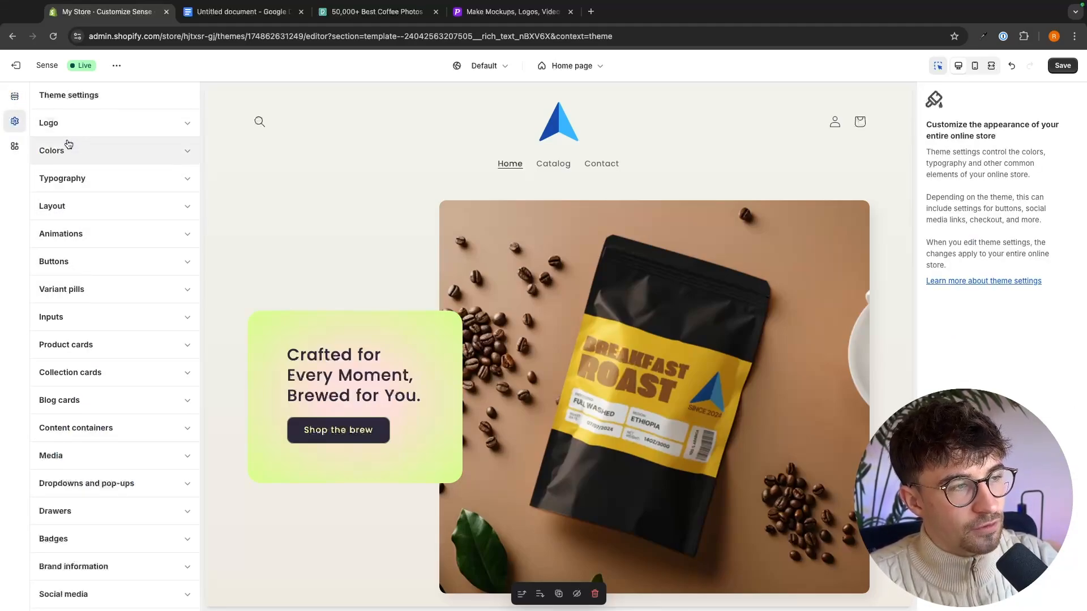
left_click(54, 154)
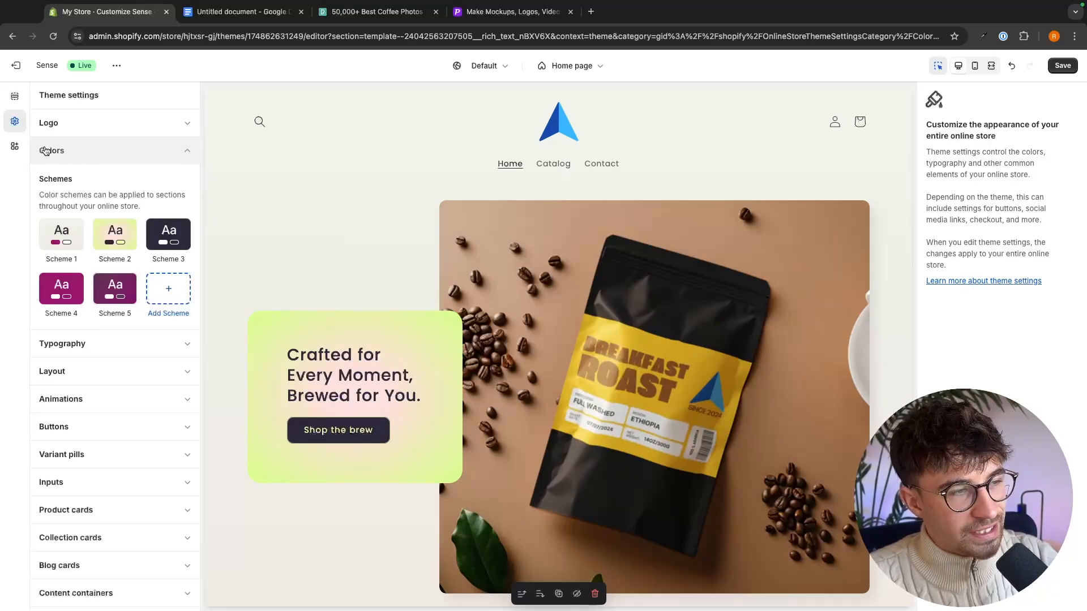
left_click(163, 296)
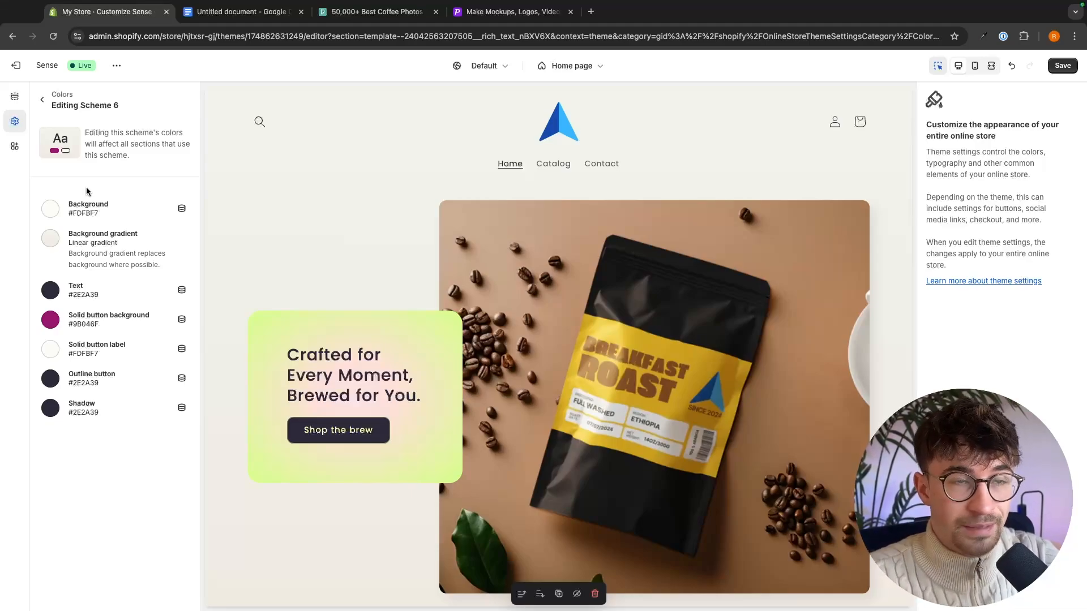
left_click(100, 242)
scroll(114, 332, "down", 1)
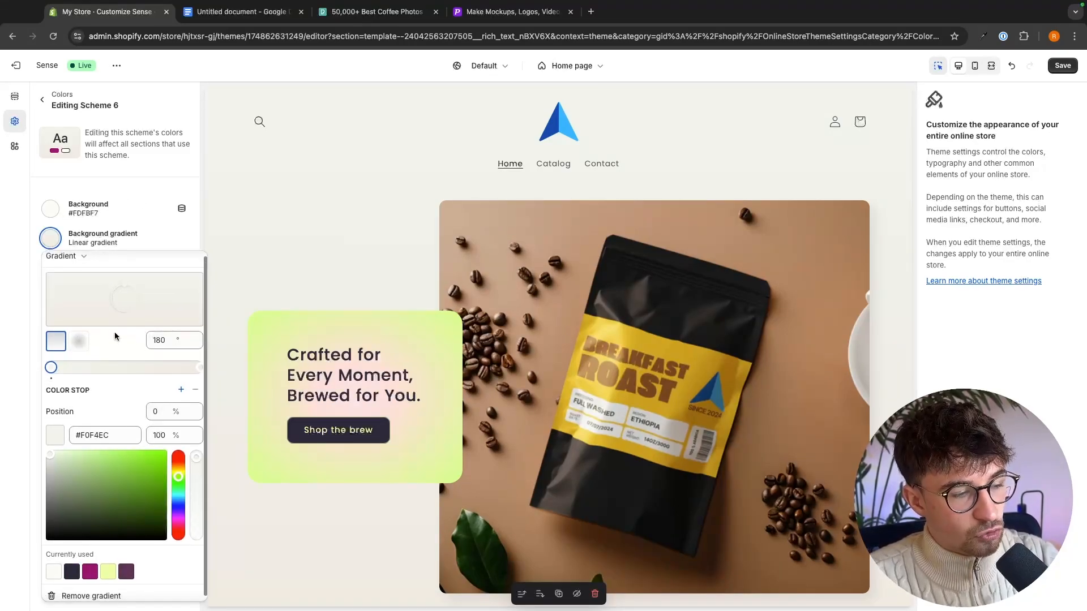
left_click(74, 592)
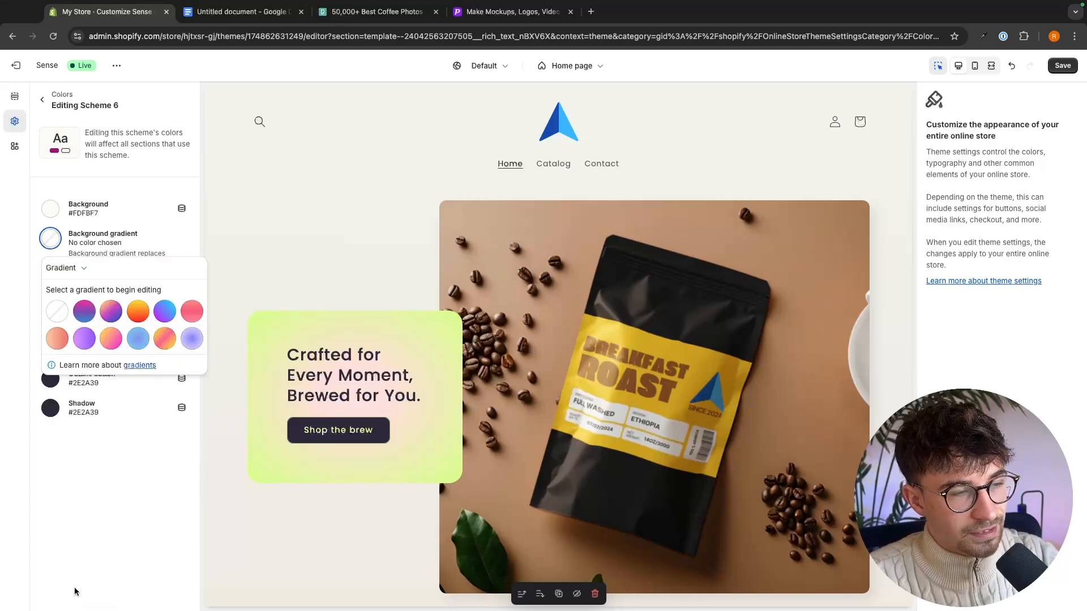
left_click(111, 460)
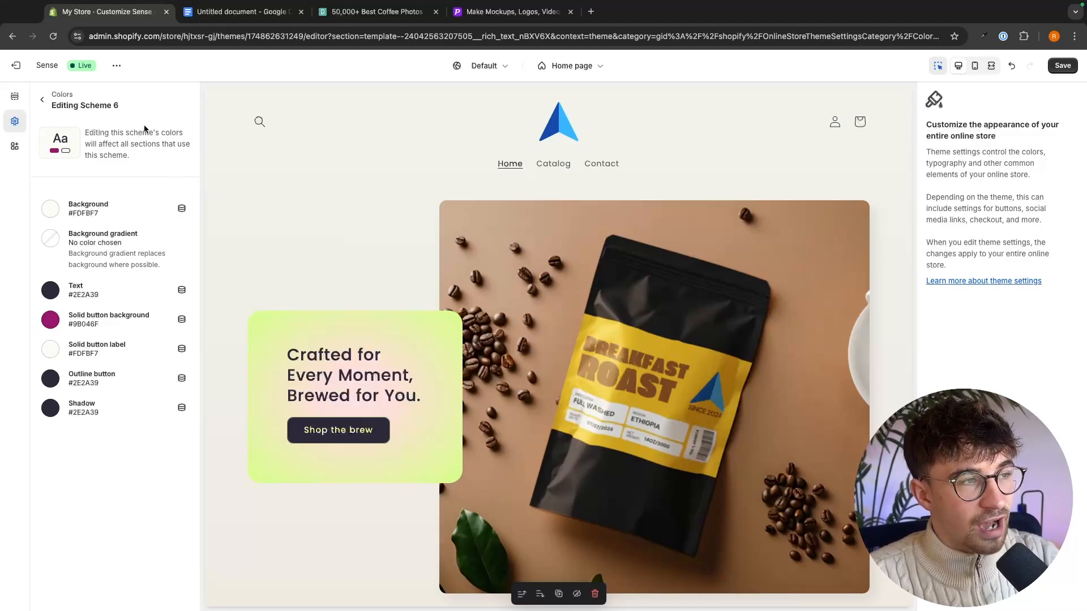
left_click_drag(52, 97, 127, 106)
left_click(127, 107)
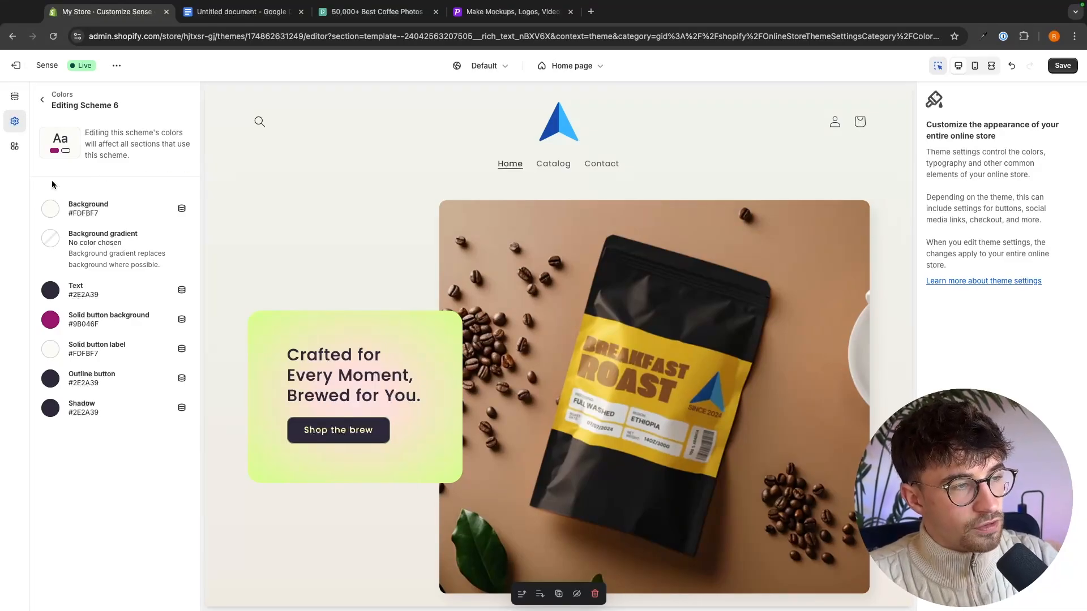
- Set the new color scheme's background color to #F5F5DC
left_click(81, 209)
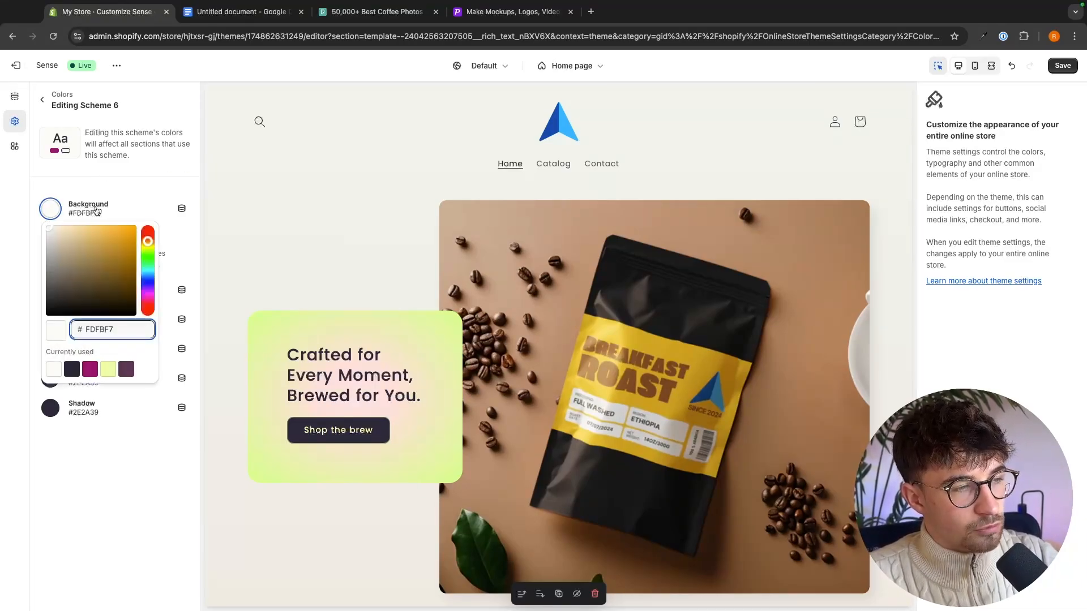
left_click_drag(84, 243, 121, 239)
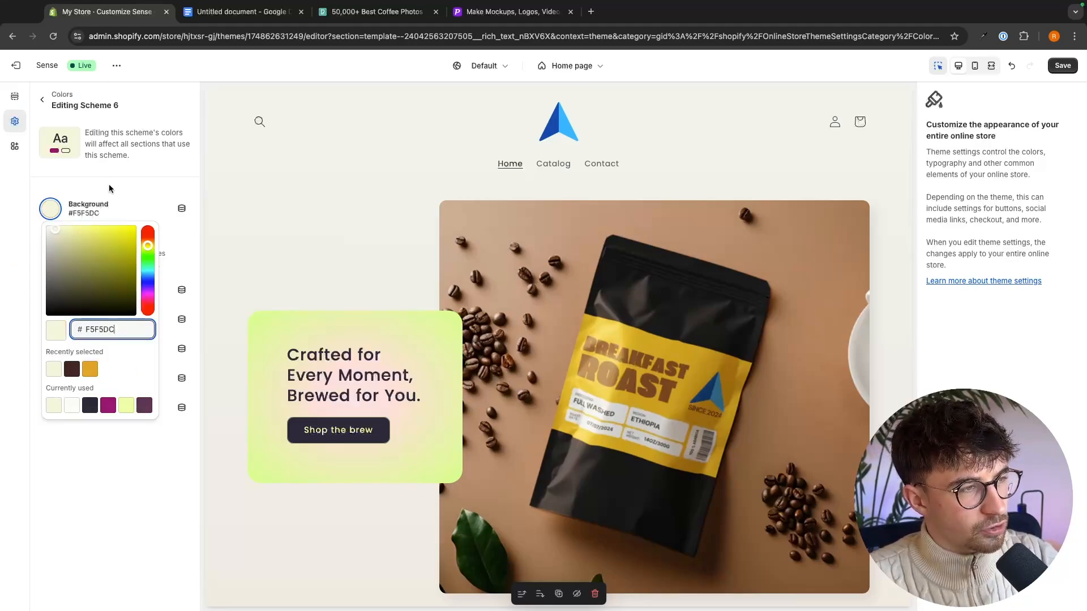
left_click(116, 185)
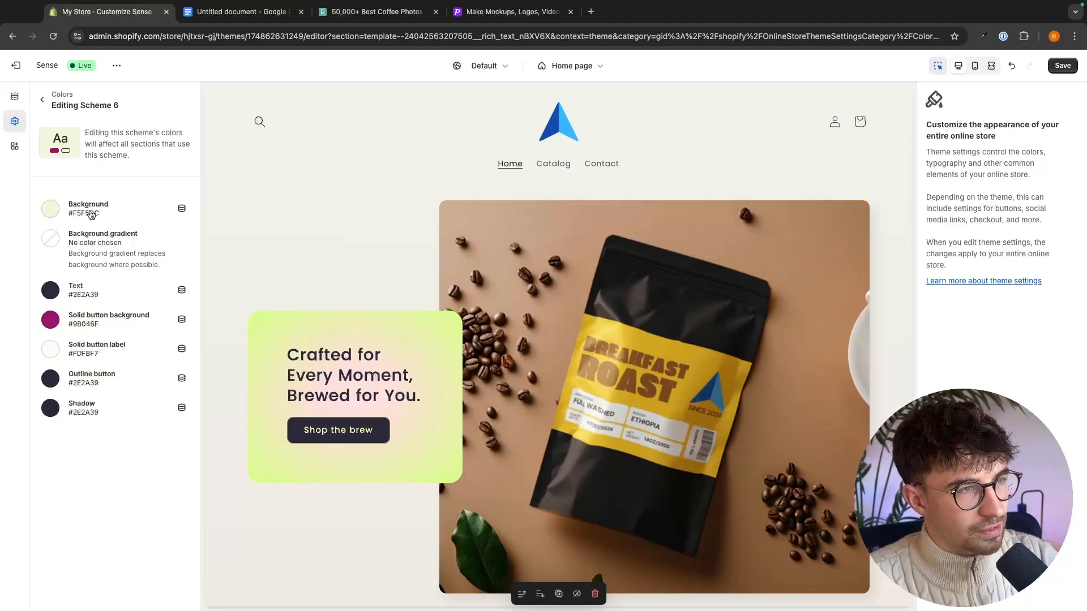
- Set the new color scheme's text color to #333333
left_click(50, 291)
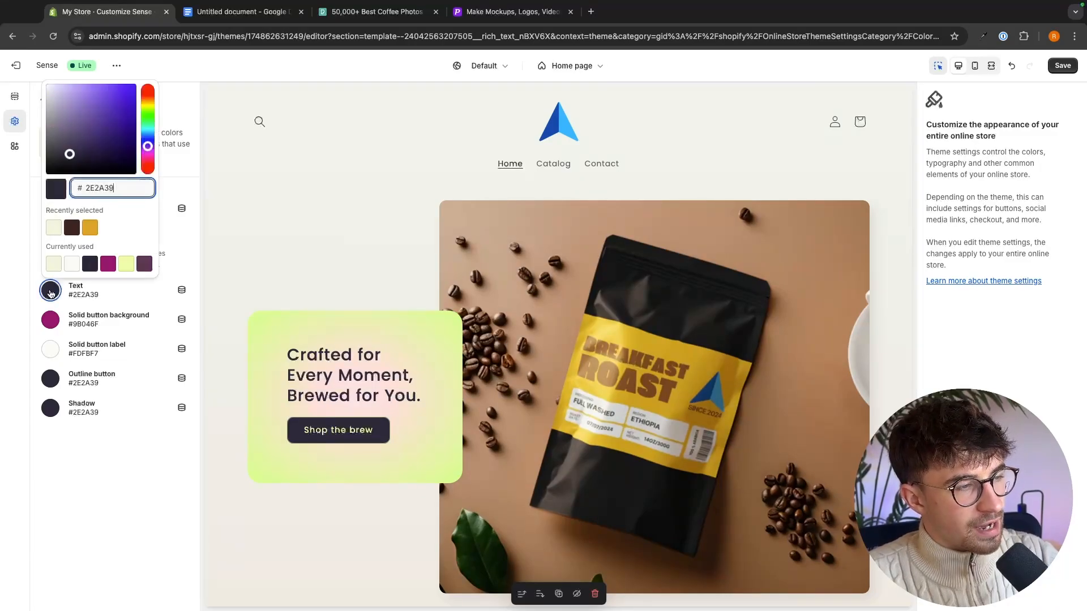
left_click_drag(70, 156, 64, 148)
key("super+a")
type("333333")
left_click(97, 422)
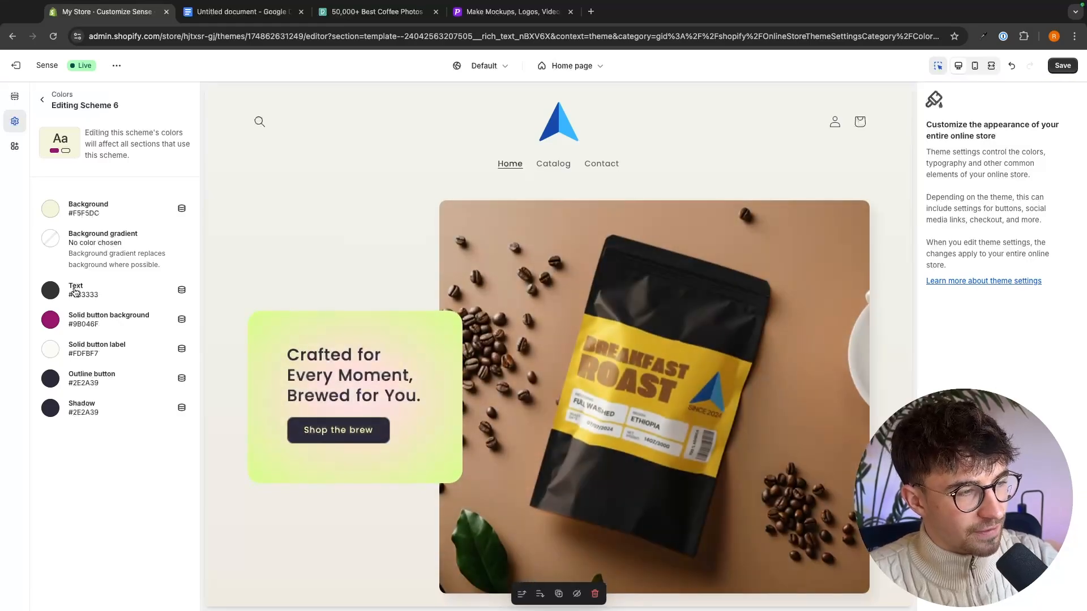
- Set the new color scheme's solid button background to #FFD700 and its solid button label and outline button colors to #333333
left_click(118, 326)
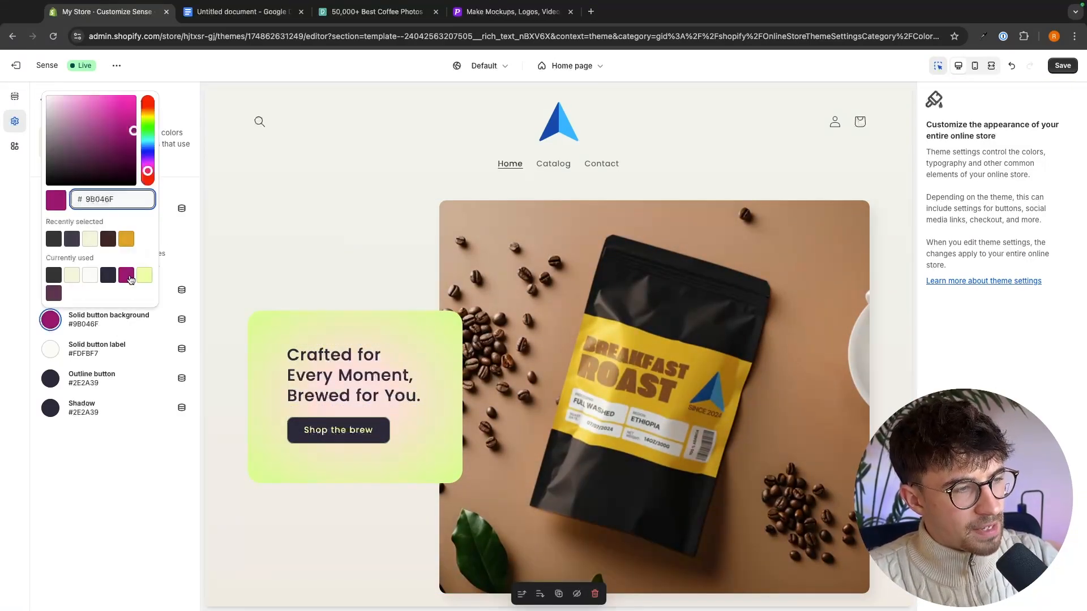
left_click(115, 154)
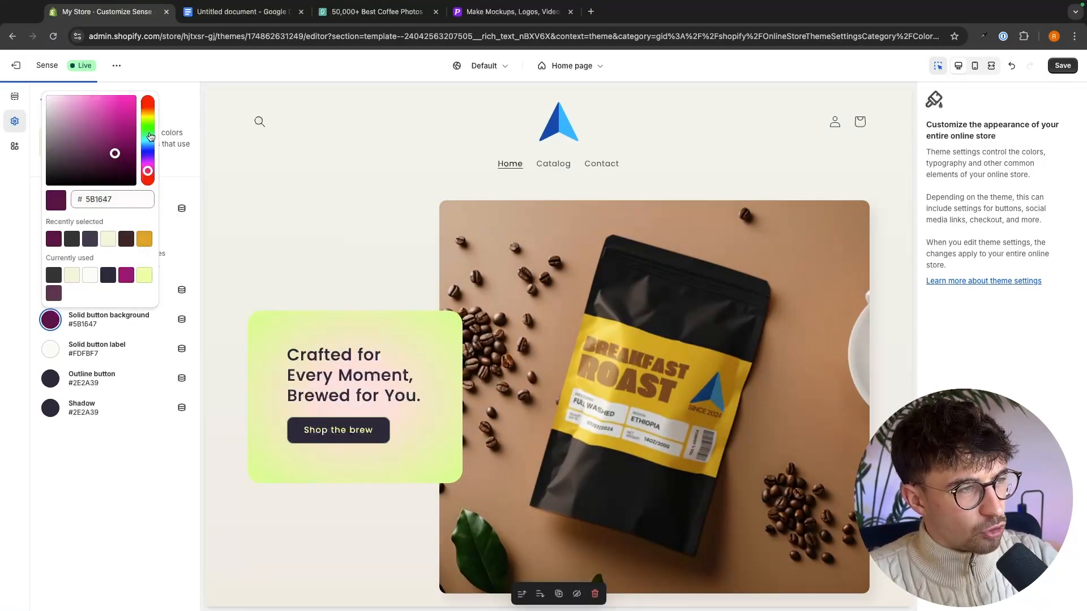
left_click(149, 115)
left_click(116, 200)
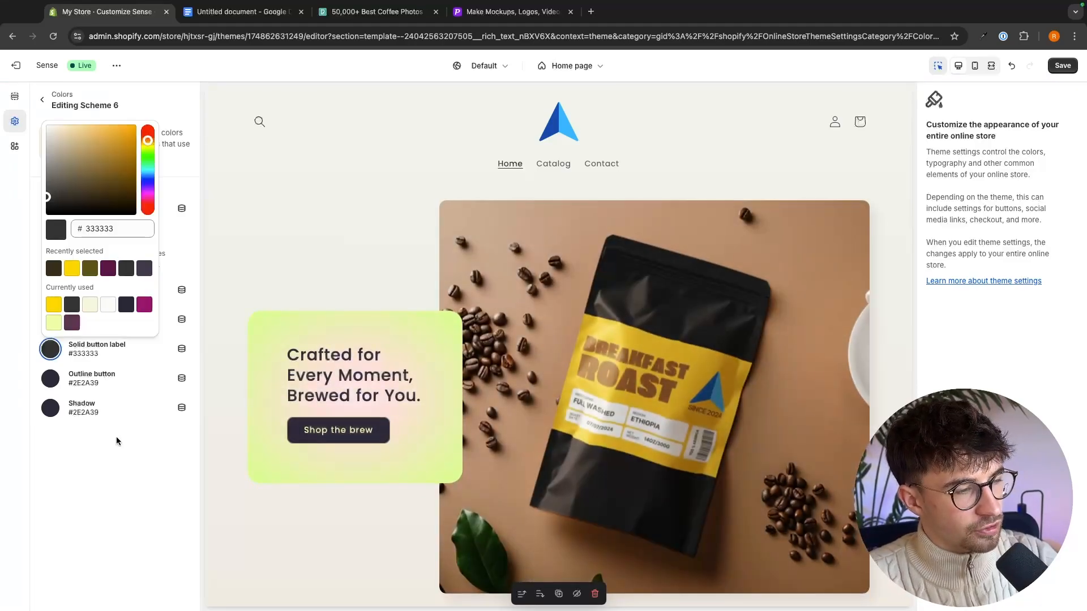
left_click(117, 438)
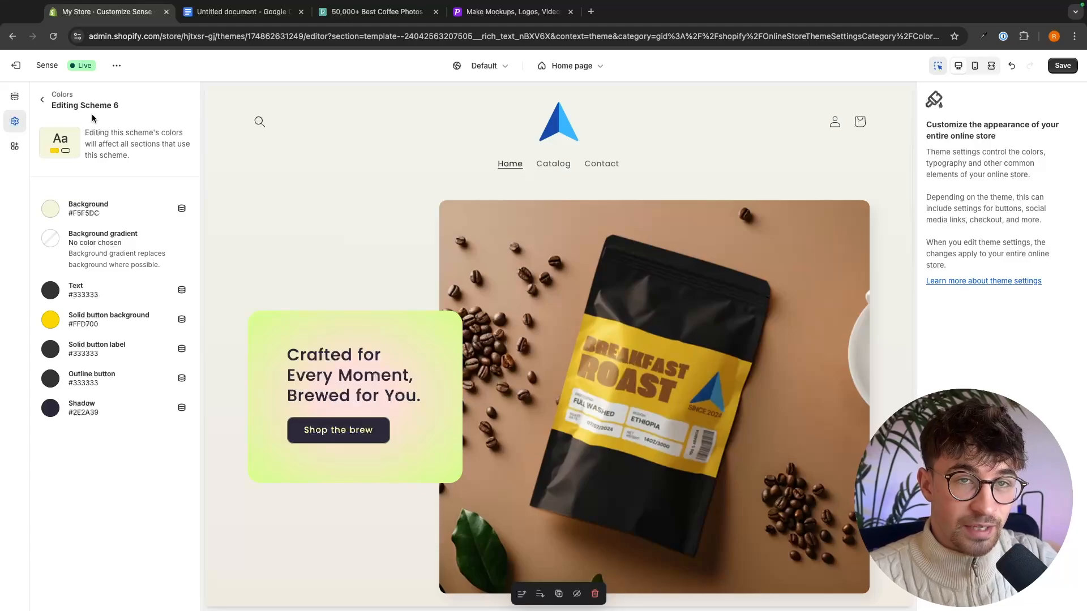
left_click(43, 101)
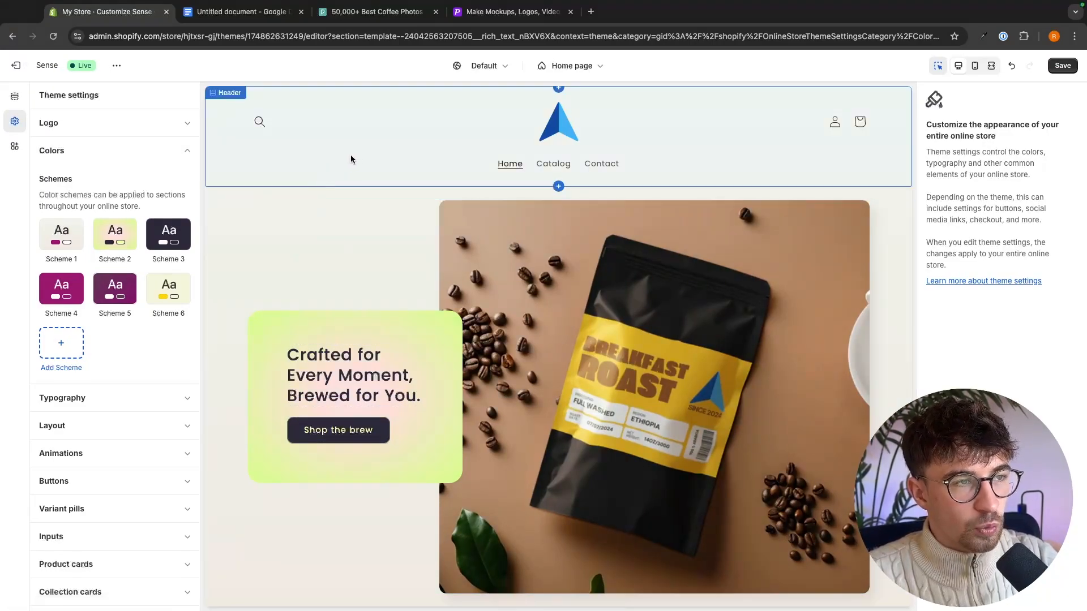
- Apply Scheme 6 to the Header section as both its color scheme and its menu color scheme
left_click(351, 159)
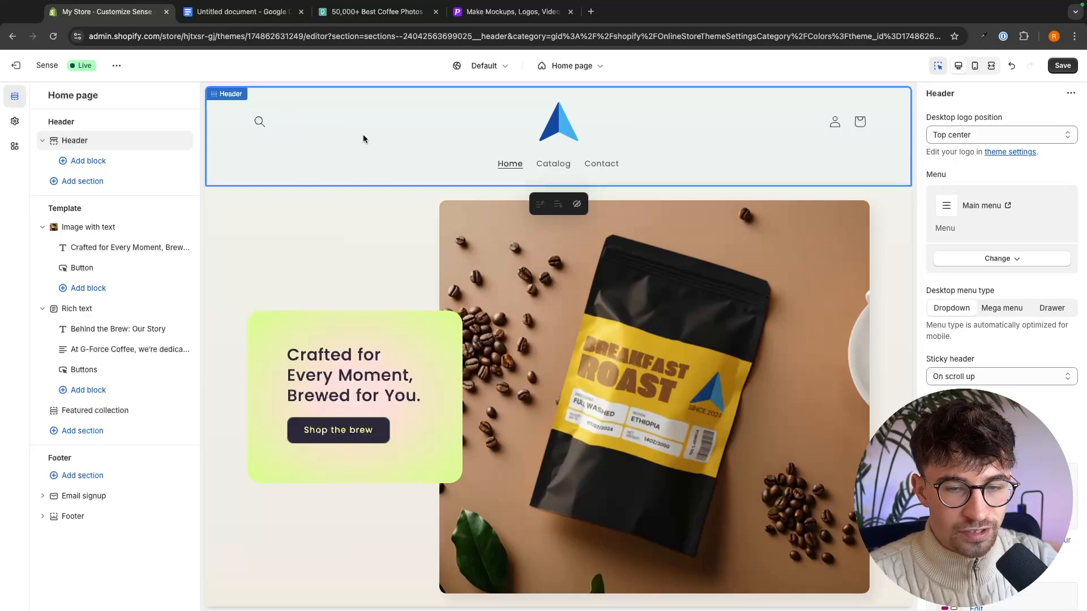
scroll(1061, 410, "down", 4)
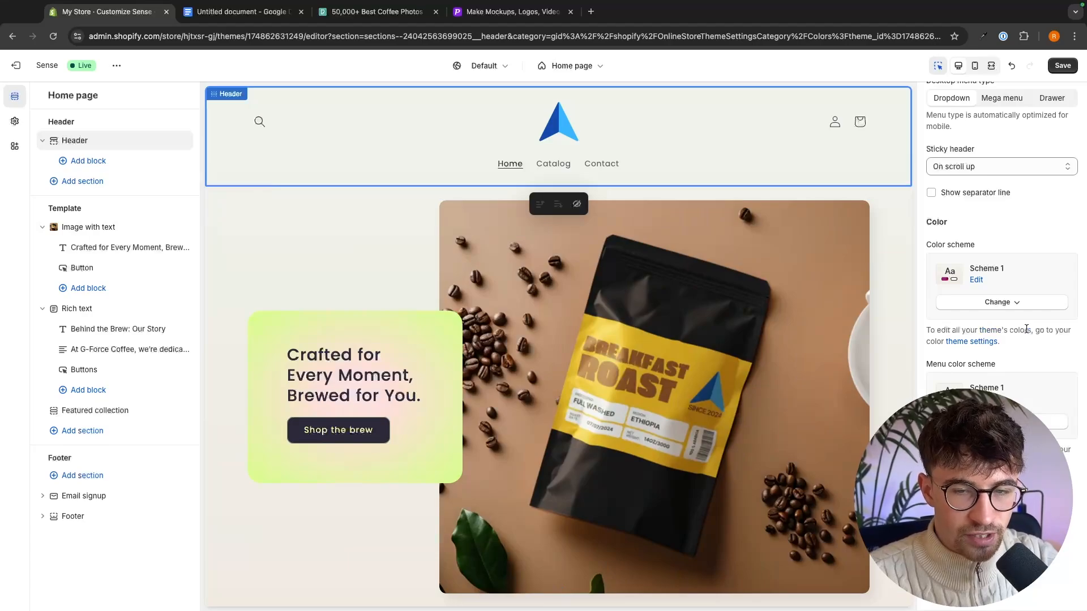
left_click(1001, 303)
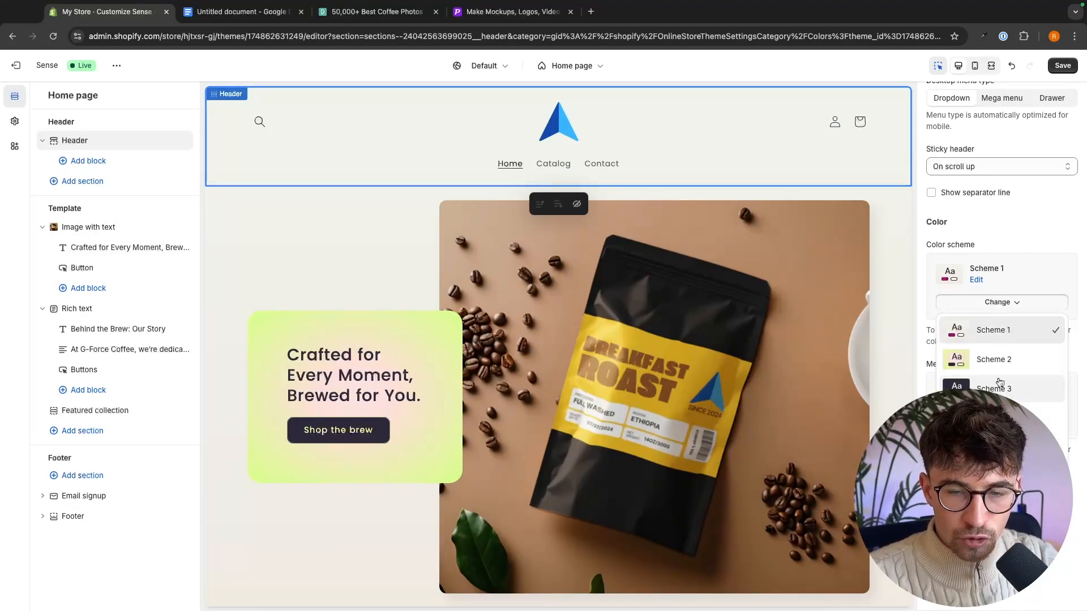
left_click(1001, 477)
left_click(1002, 421)
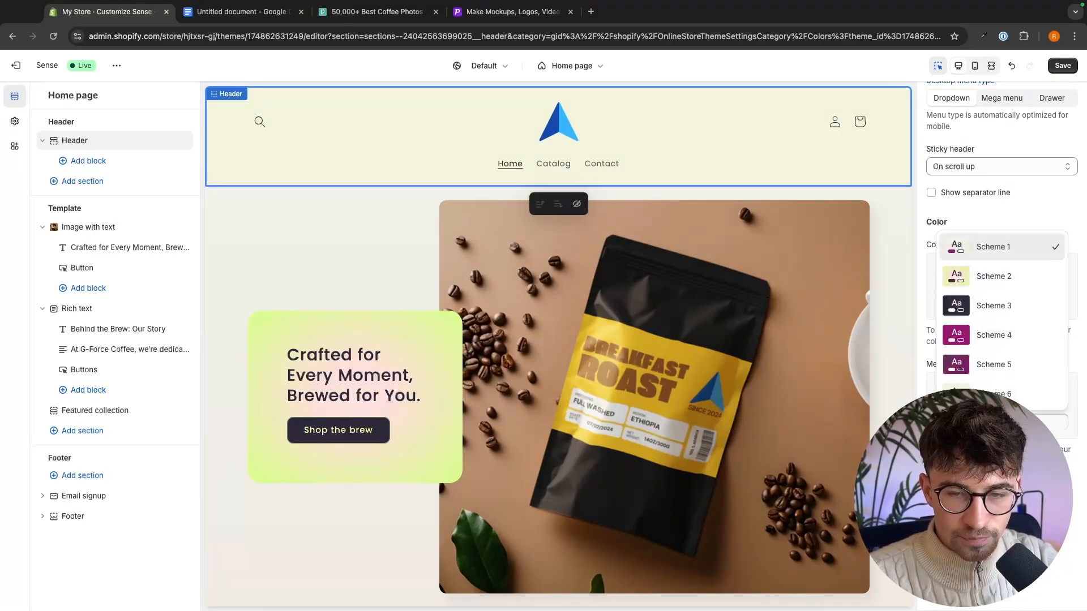
left_click(1001, 395)
scroll(1001, 394, "down", 2)
scroll(1001, 394, "down", 5)
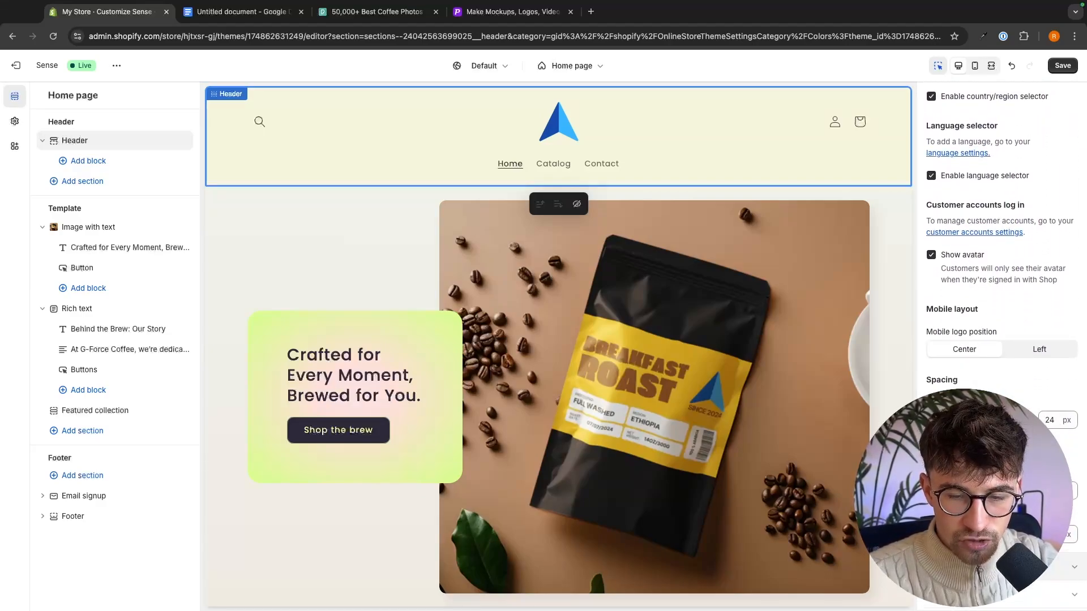
scroll(1001, 395, "down", 10)
scroll(1000, 394, "down", 3)
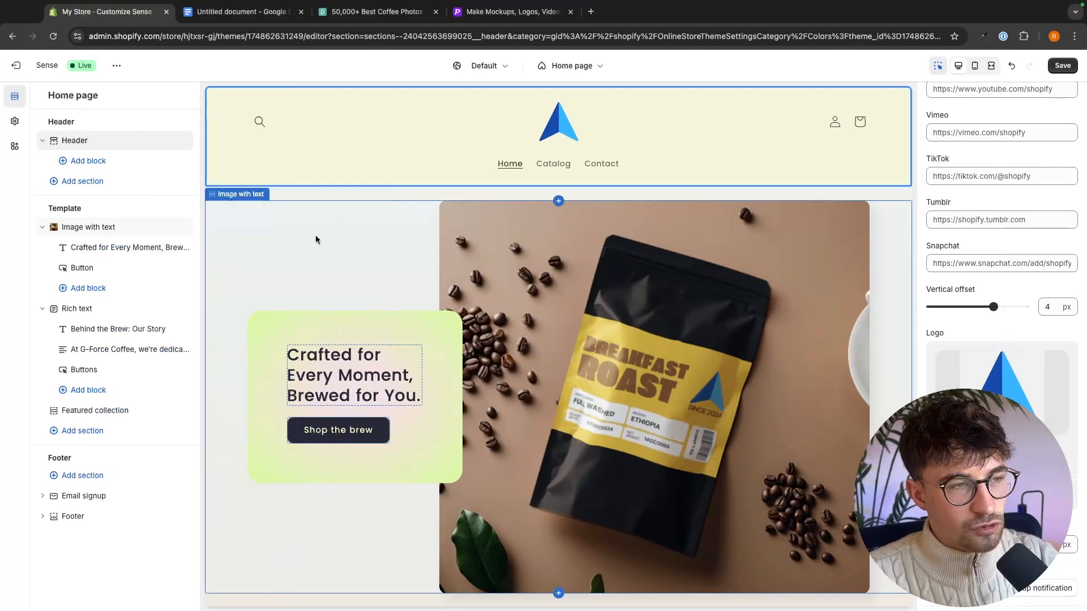
- Apply Scheme 6 to the Image with text section as both its color scheme and its container color scheme
left_click(315, 236)
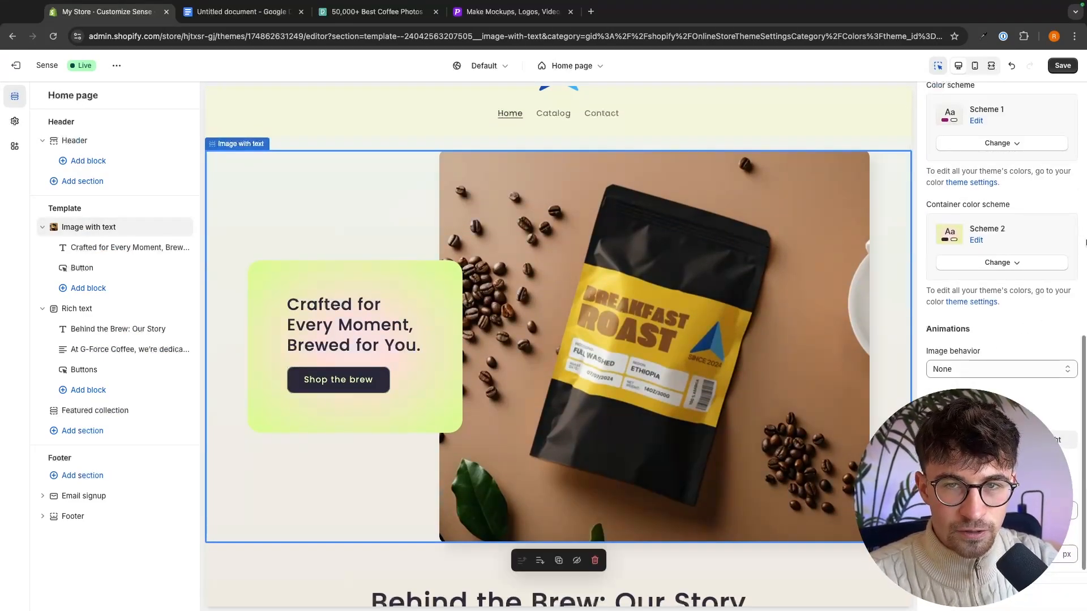
scroll(1038, 249, "up", 3)
left_click(990, 296)
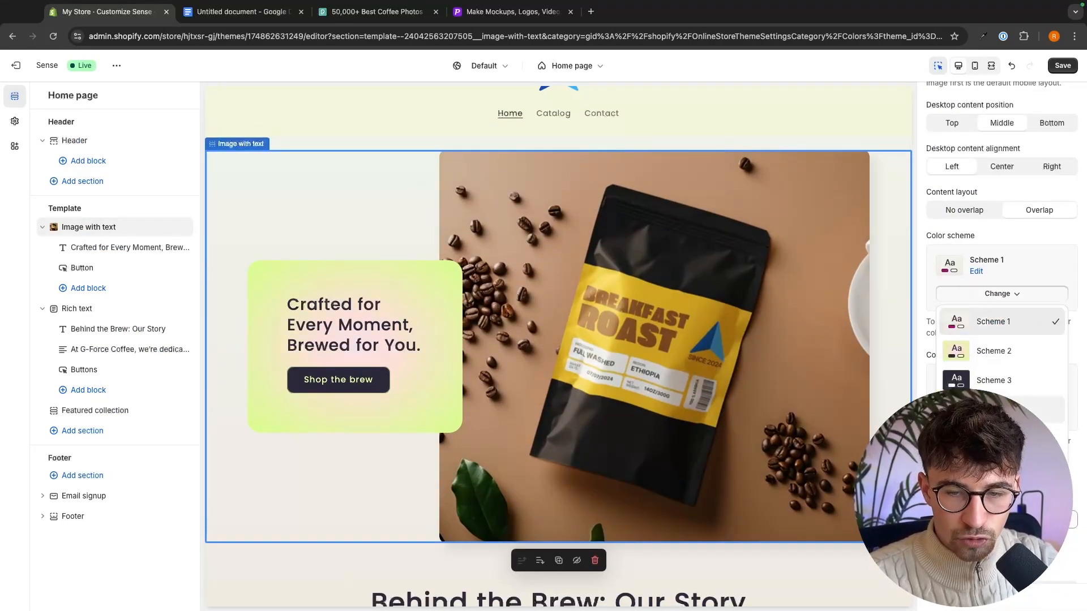
scroll(996, 363, "down", 2)
left_click(997, 376)
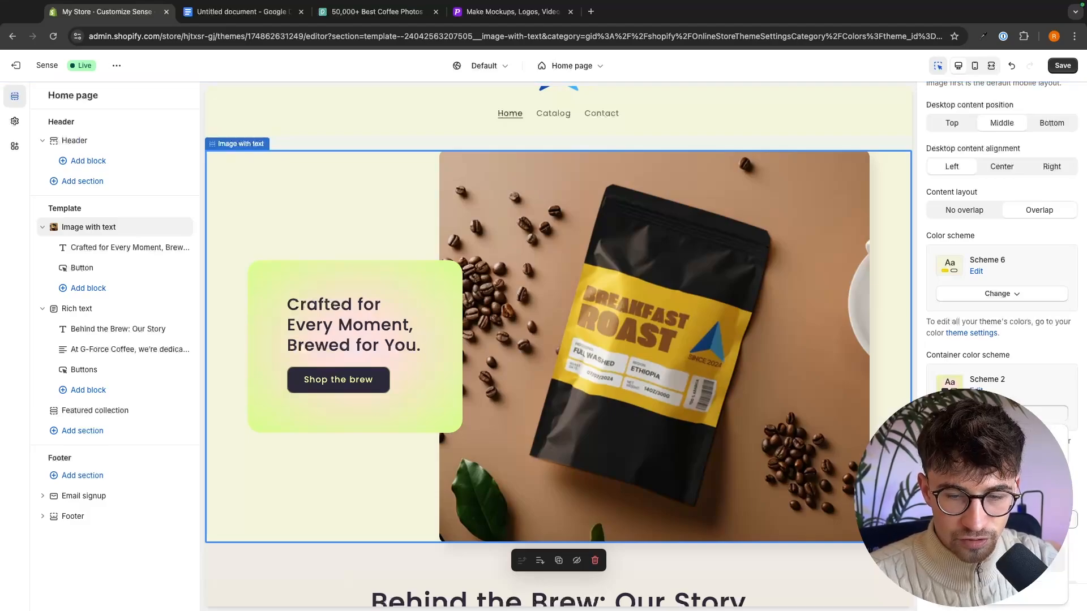
left_click(1000, 588)
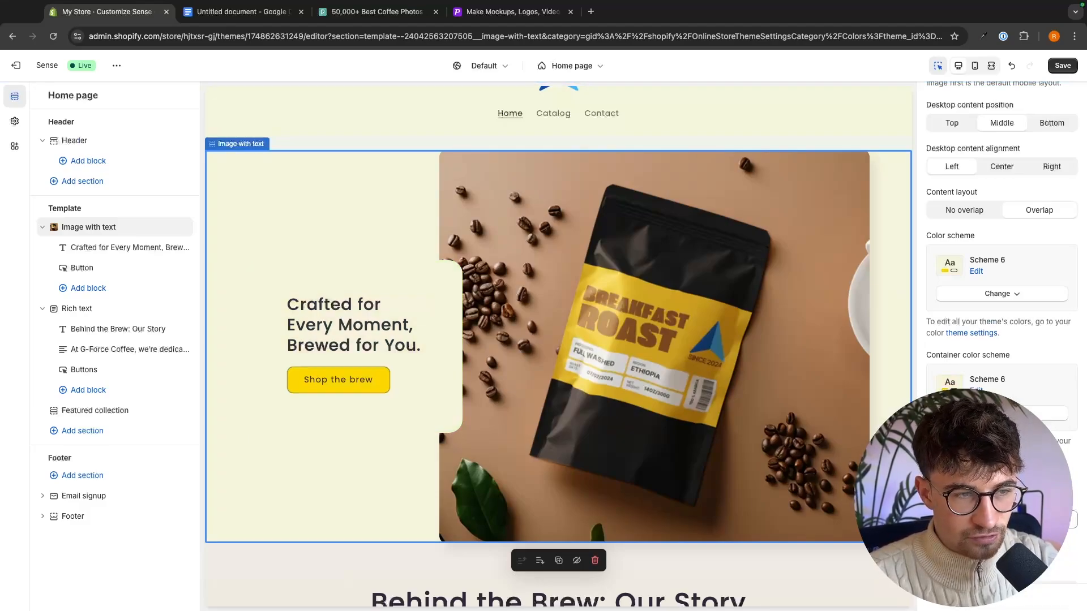
- Change the color scheme of the Rich text section to Scheme 6
scroll(520, 429, "down", 5)
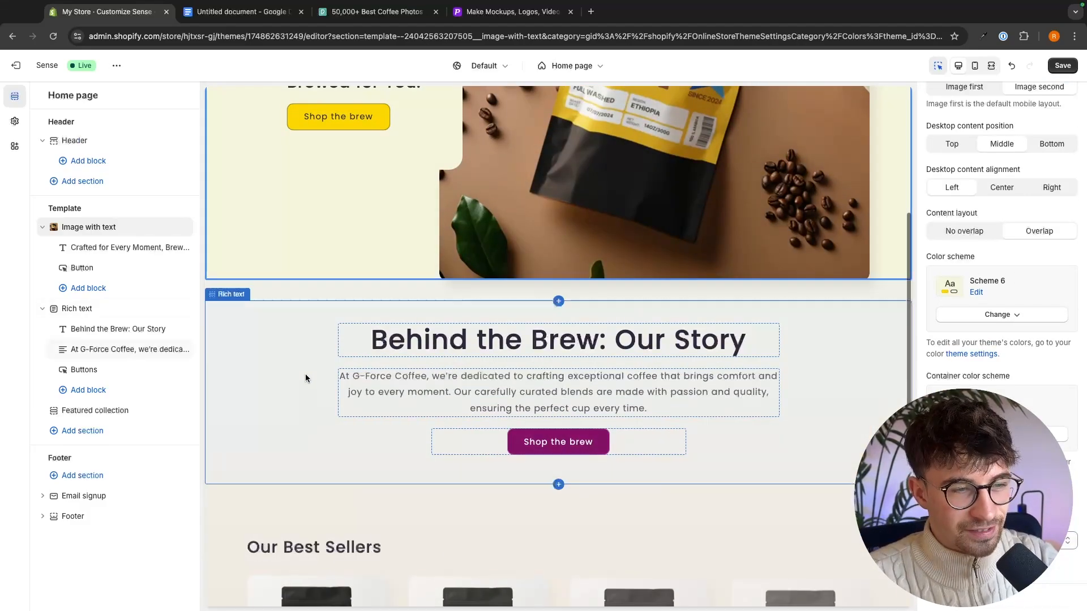
left_click(305, 376)
left_click(1006, 287)
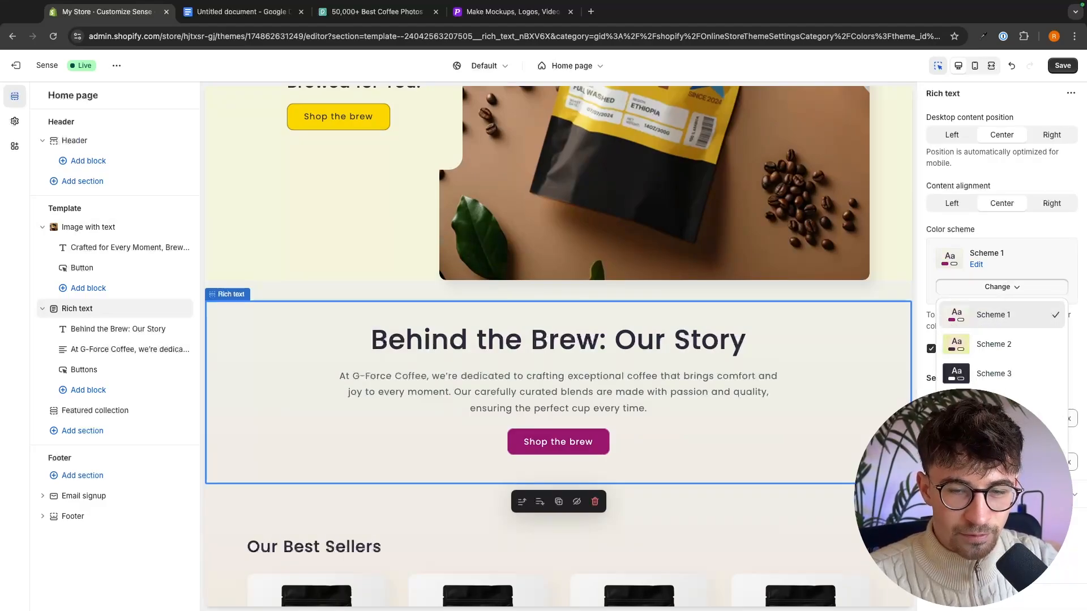
left_click(995, 462)
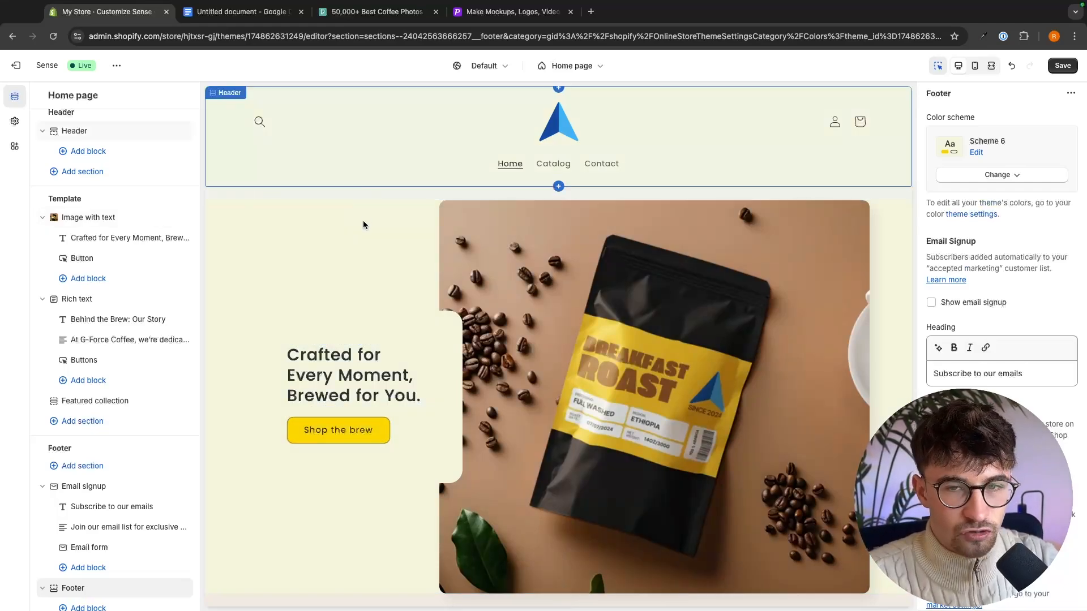
- Reduce the Header section's bottom spacing to close the gap above the Image with text section
left_click(396, 157)
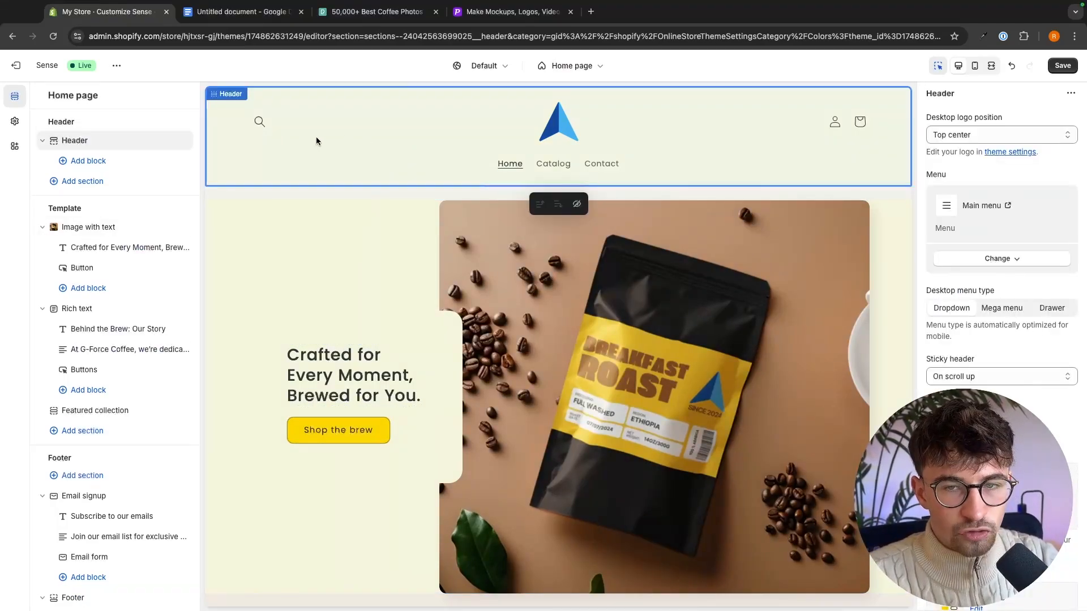
scroll(1075, 384, "down", 8)
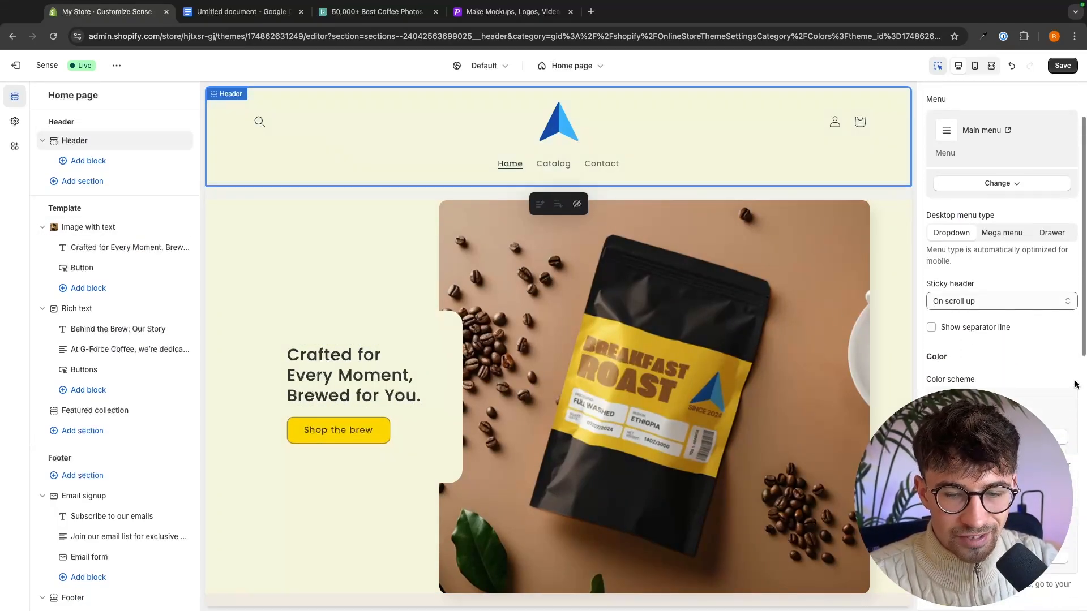
scroll(1075, 385, "down", 2)
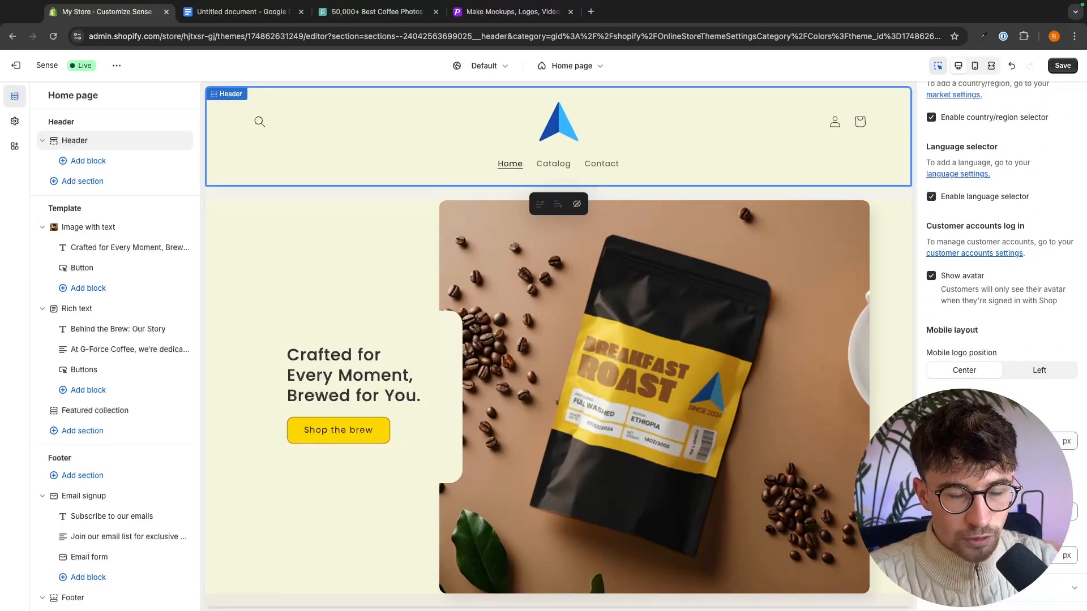
left_click(962, 587)
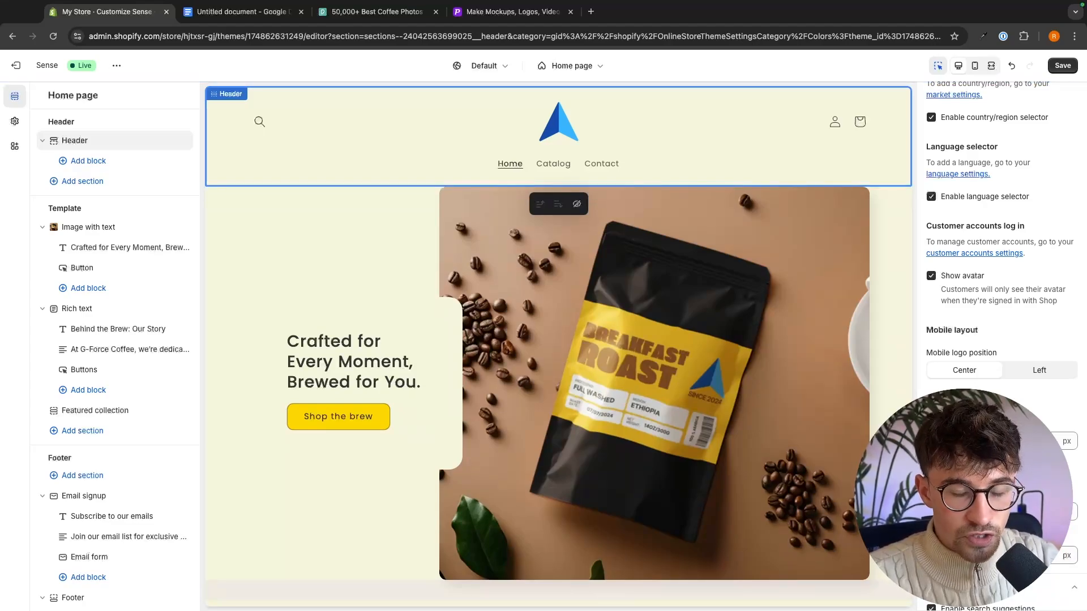
- Save the home page changes and open the list of Products templates
left_click(792, 212)
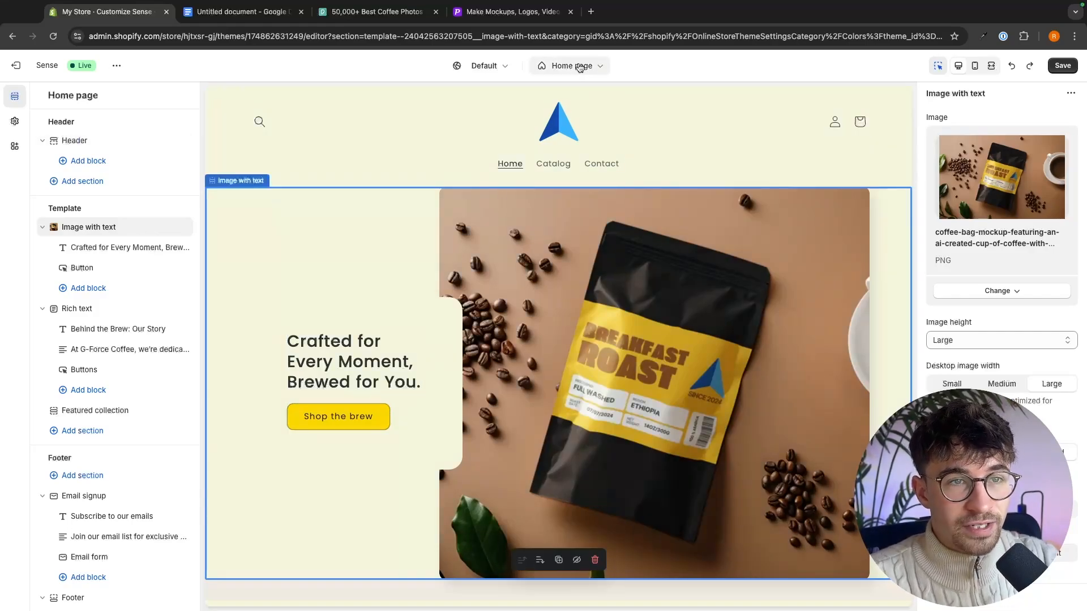
left_click(1062, 66)
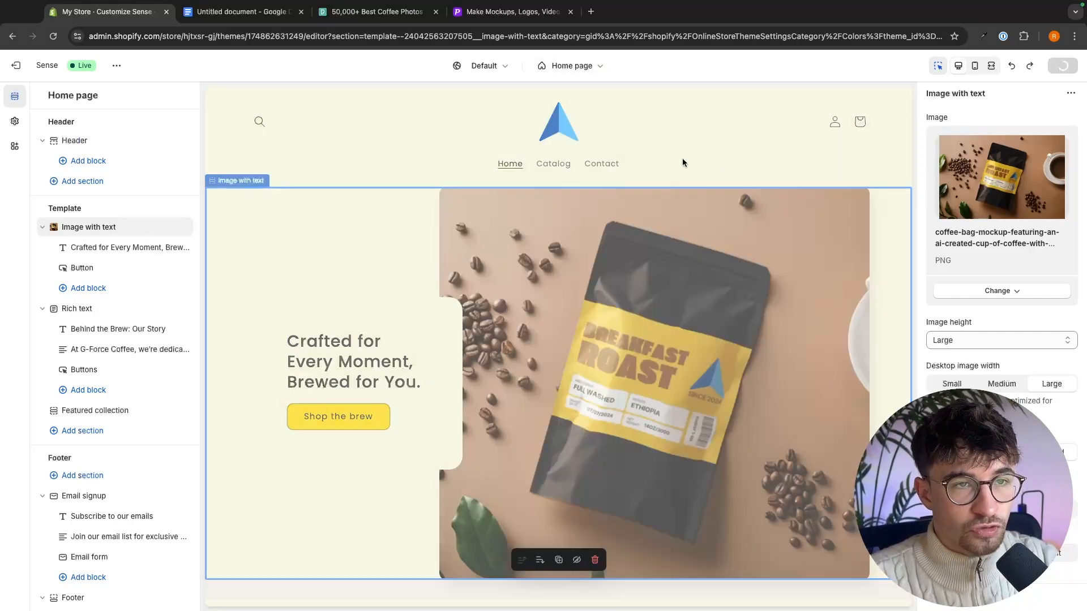
left_click(595, 66)
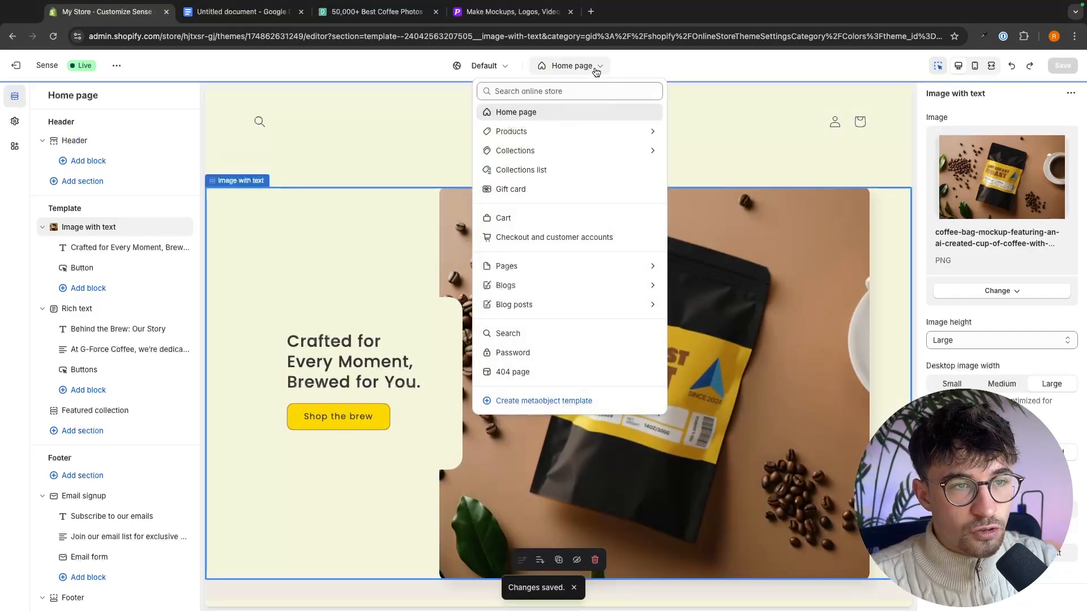
left_click(517, 132)
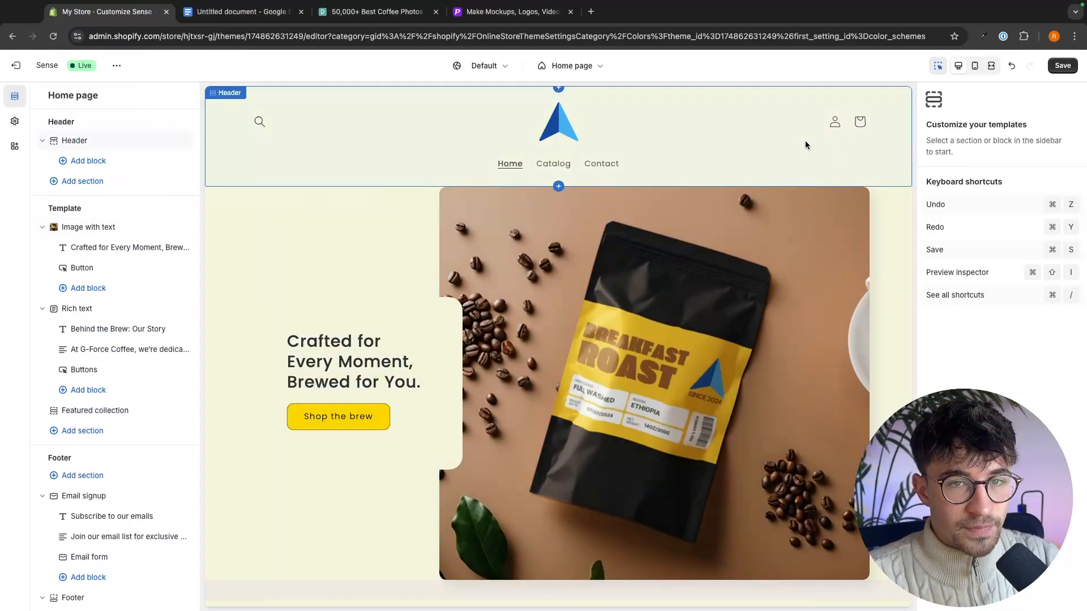
- Save the remaining theme changes and leave the theme editor for the store's Policies settings
left_click(1068, 67)
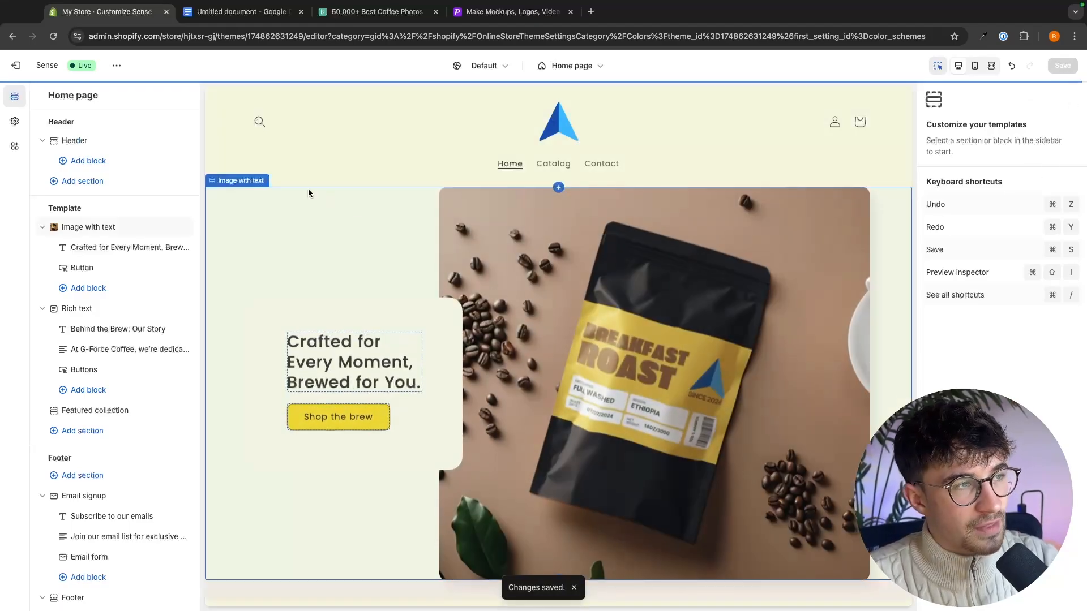
left_click(14, 66)
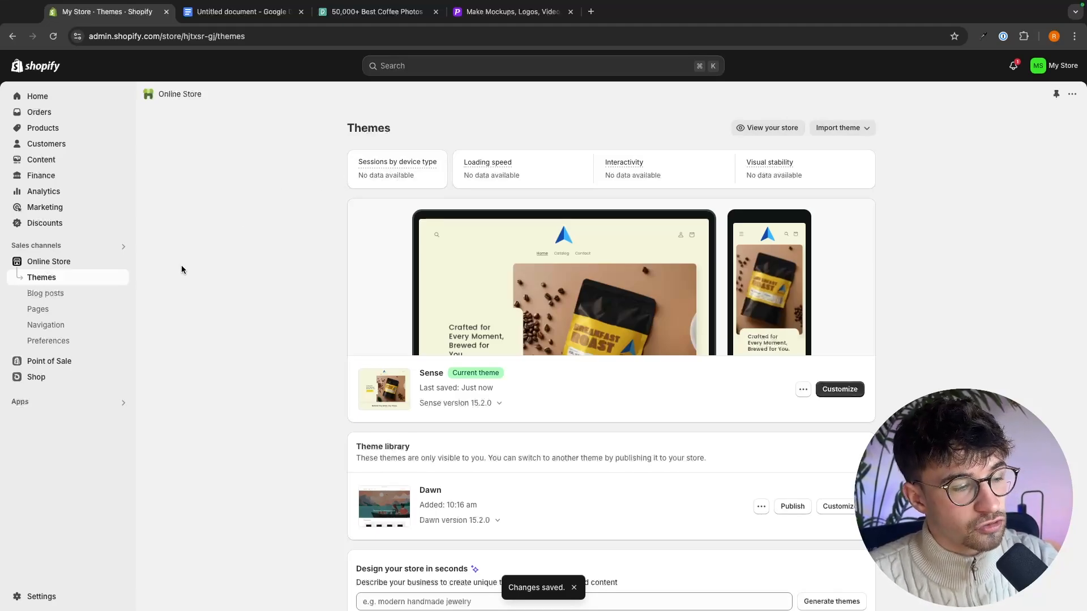
left_click(35, 599)
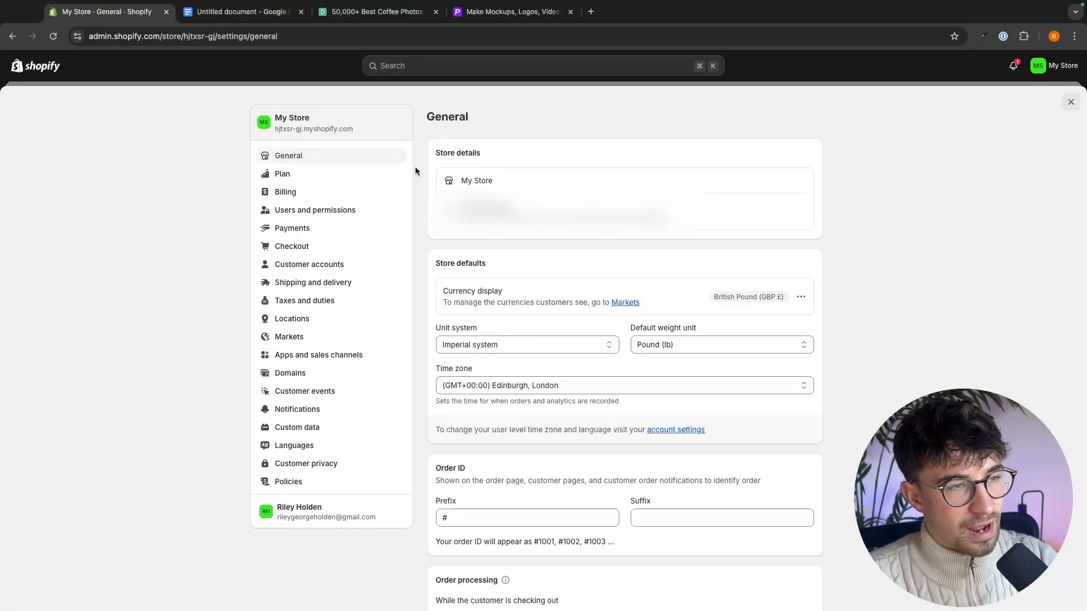
left_click(283, 483)
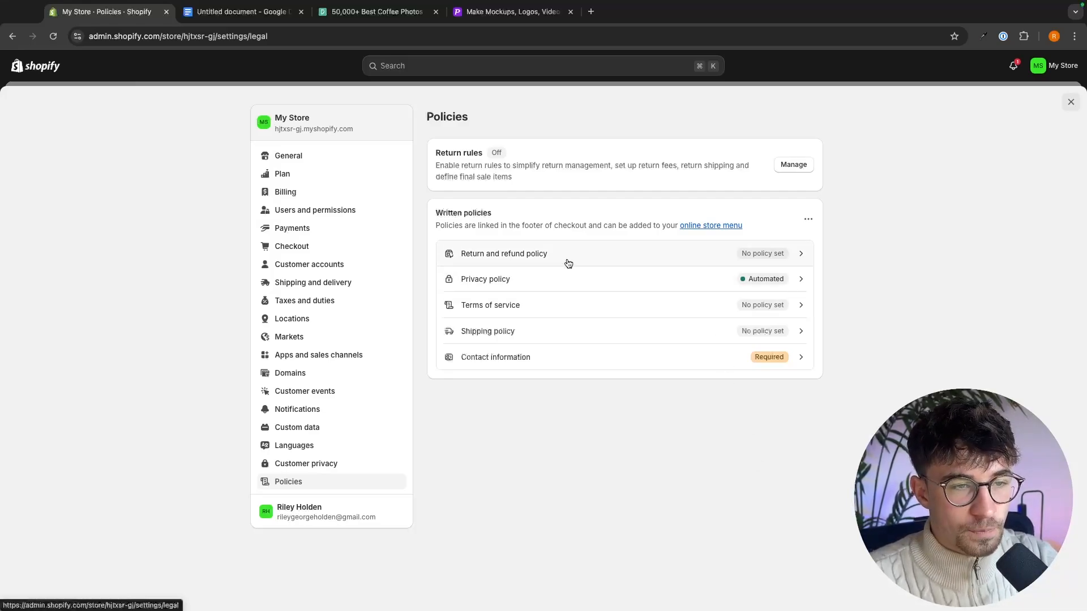
- Insert the Terms of service template, review its bracketed contact and privacy policy link placeholders, and publish the policy
left_click(492, 313)
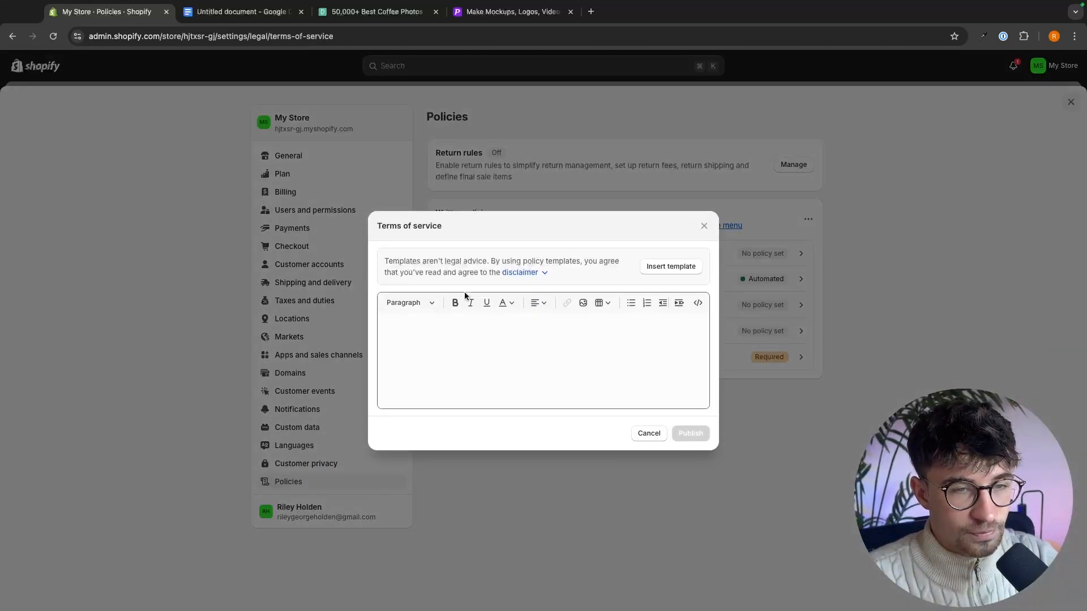
left_click(676, 271)
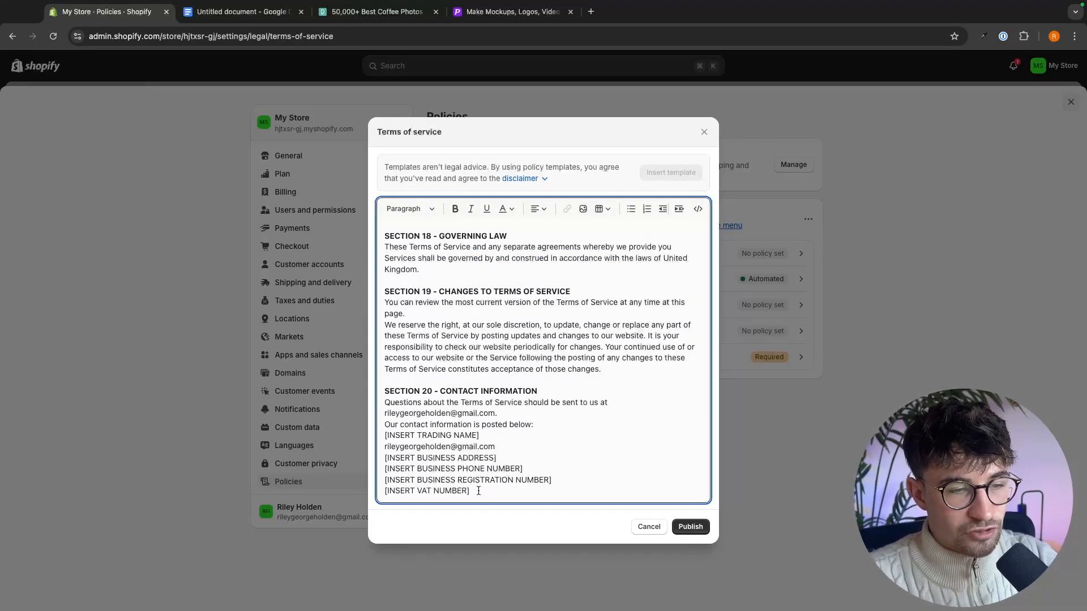
left_click_drag(478, 491, 370, 493)
left_click_drag(552, 480, 367, 483)
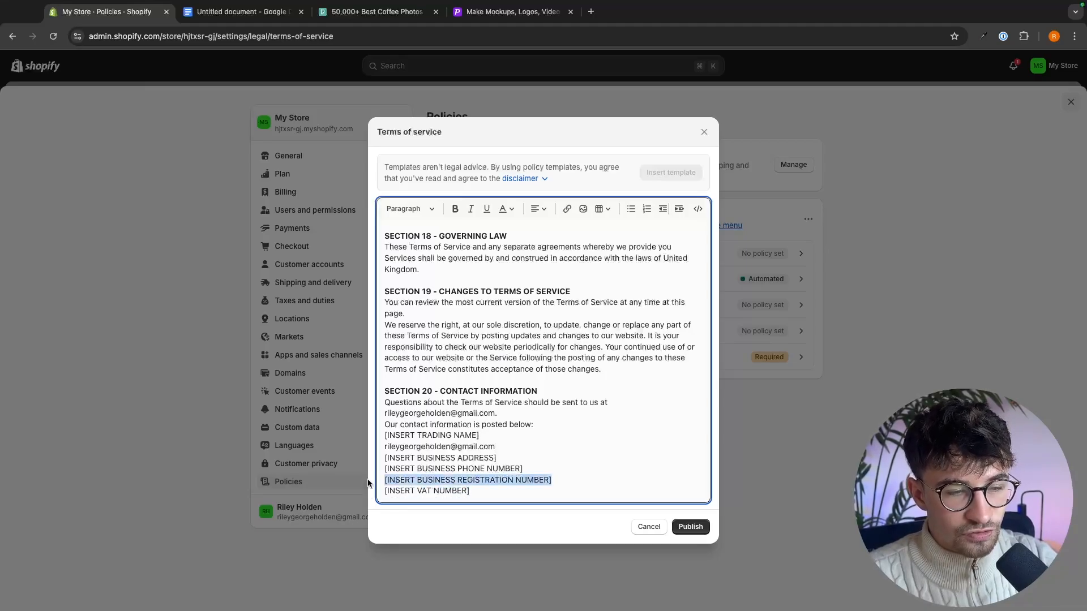
left_click(385, 479)
scroll(561, 482, "up", 10)
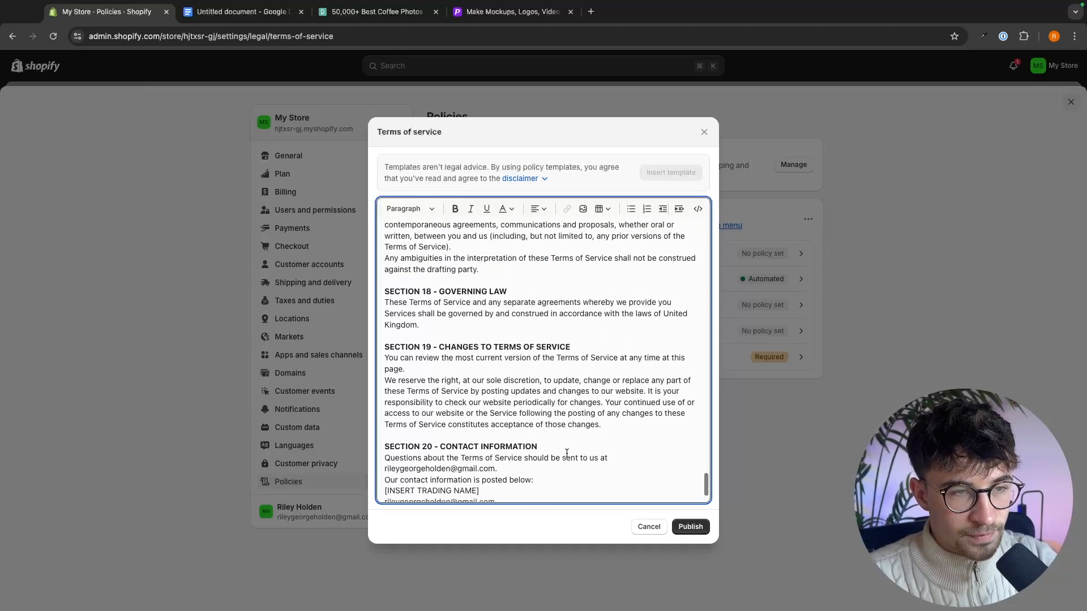
scroll(567, 453, "up", 10)
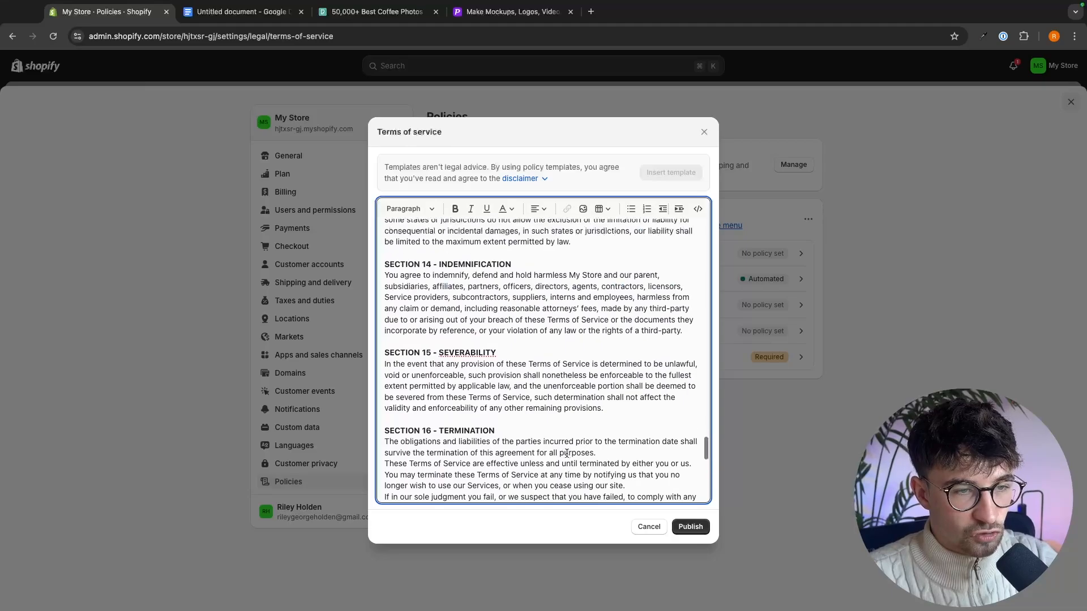
scroll(566, 453, "up", 8)
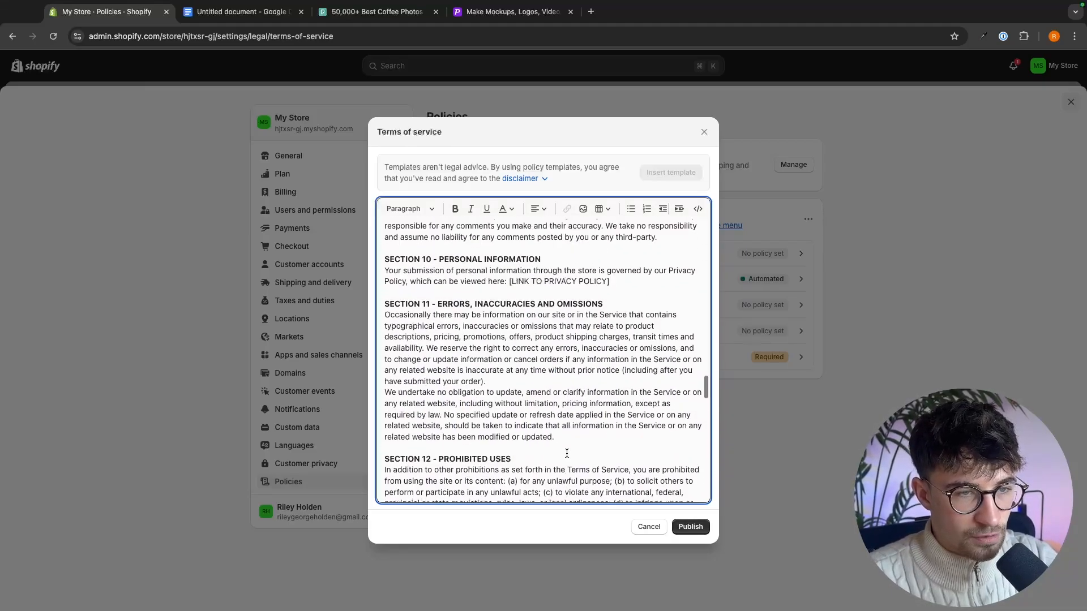
mouse_move(608, 457)
left_mouse_down()
mouse_move(509, 457)
mouse_move(627, 459)
left_mouse_up()
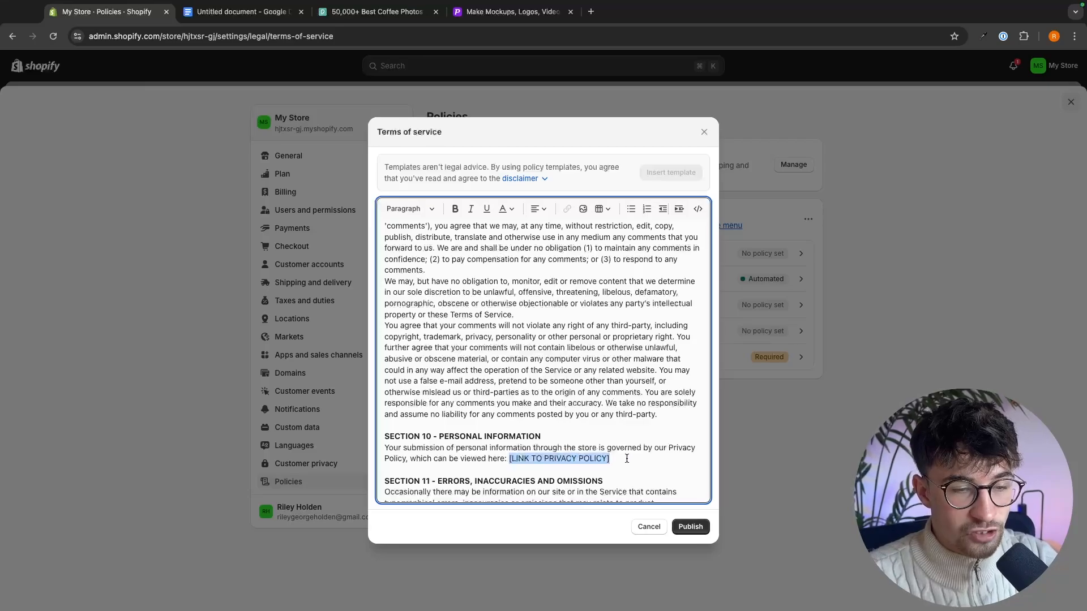
left_click(625, 458)
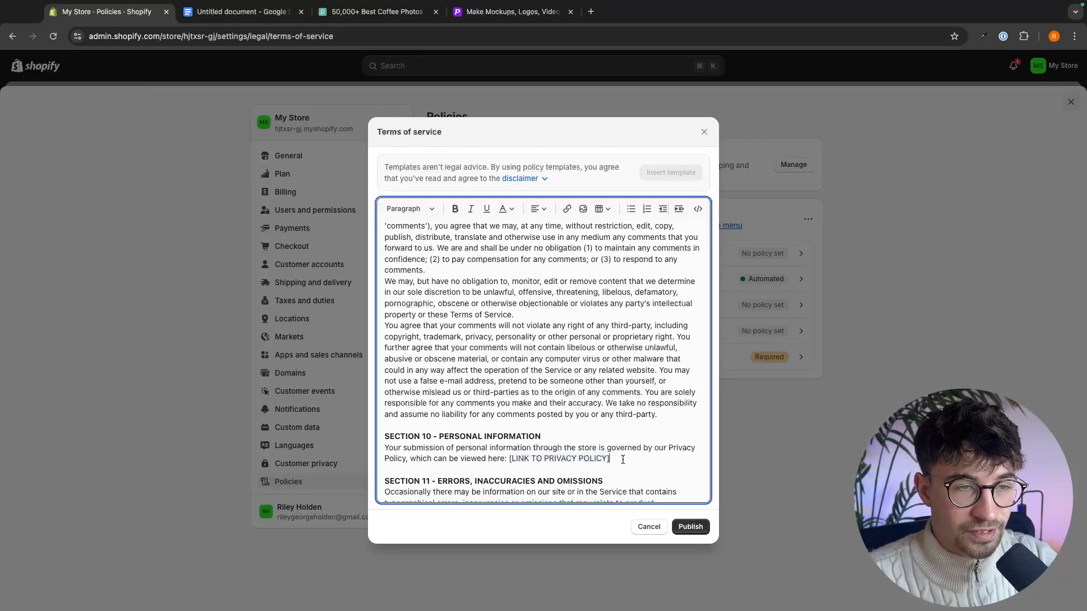
left_click(691, 526)
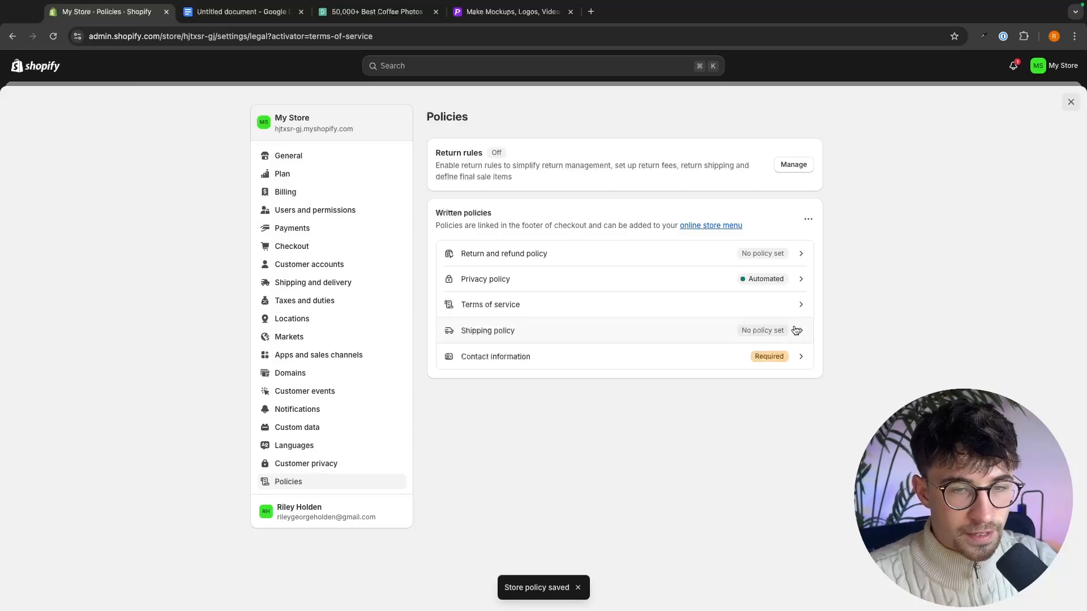
- Write a Shipping policy with the lines "5 days for uk" and "15 days internationally" and publish it
left_click(741, 333)
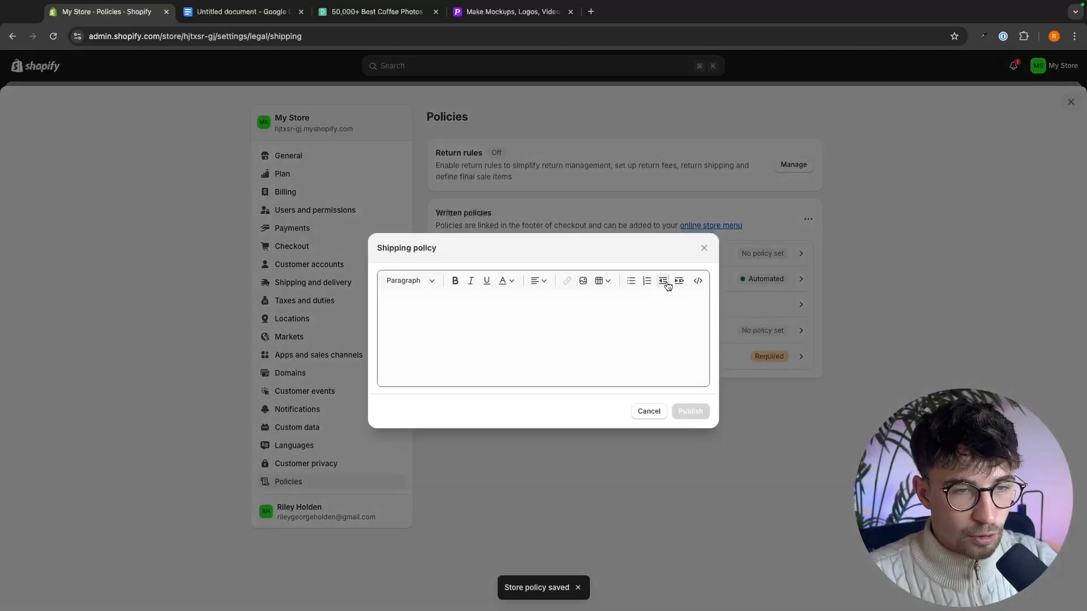
left_click(596, 341)
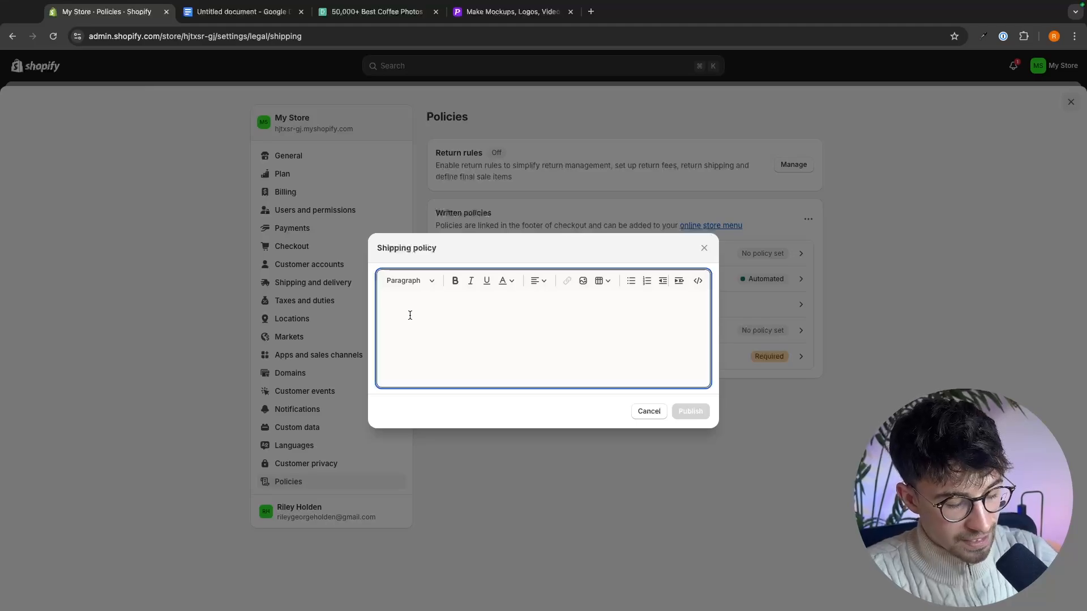
type("5 days for uk")
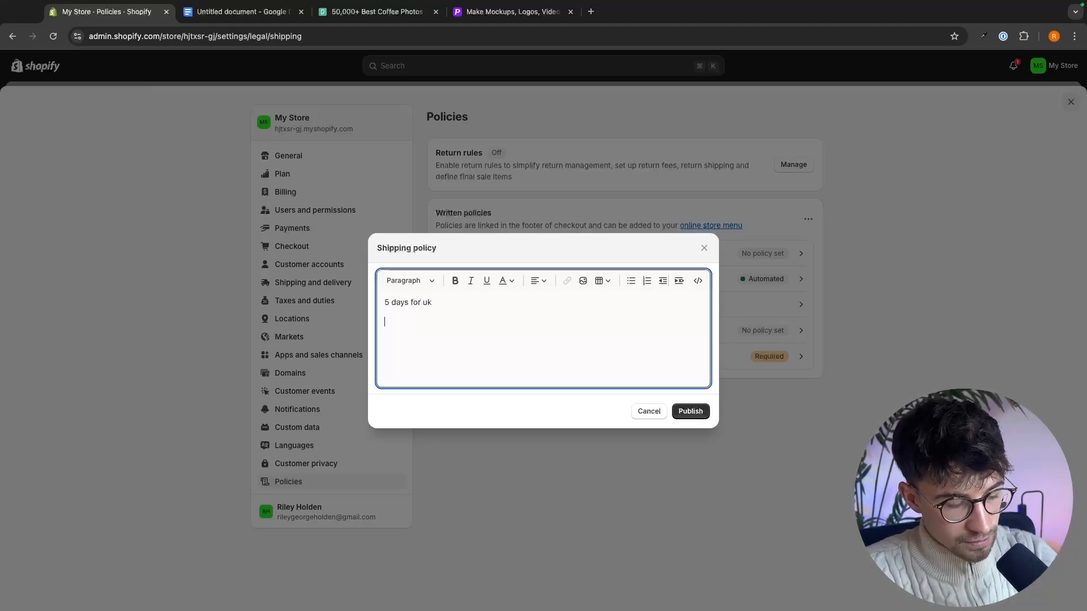
key("Return")
type("15 days inter")
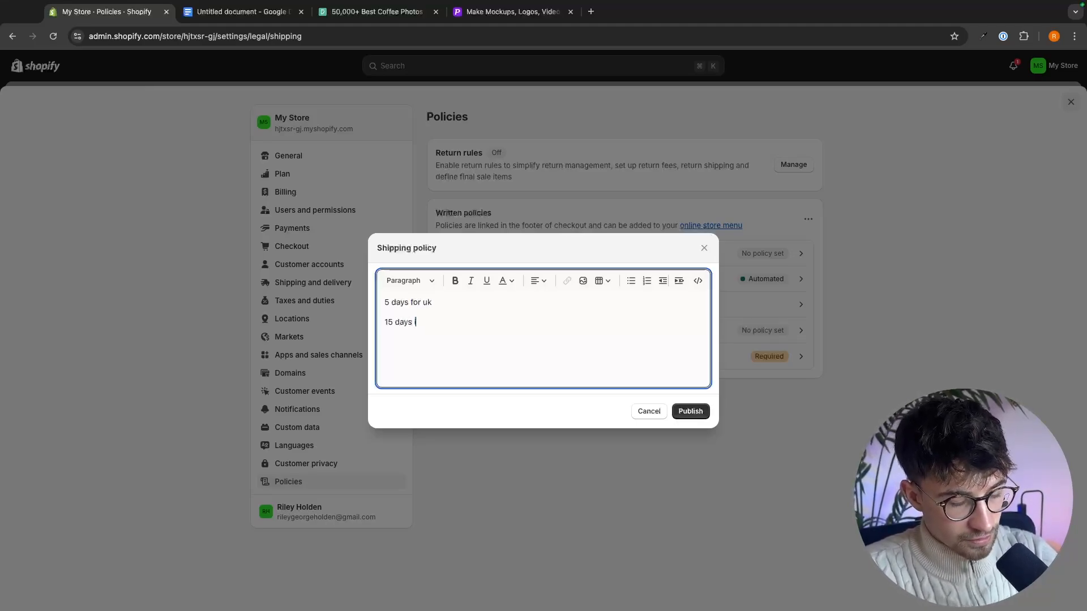
type("nationally")
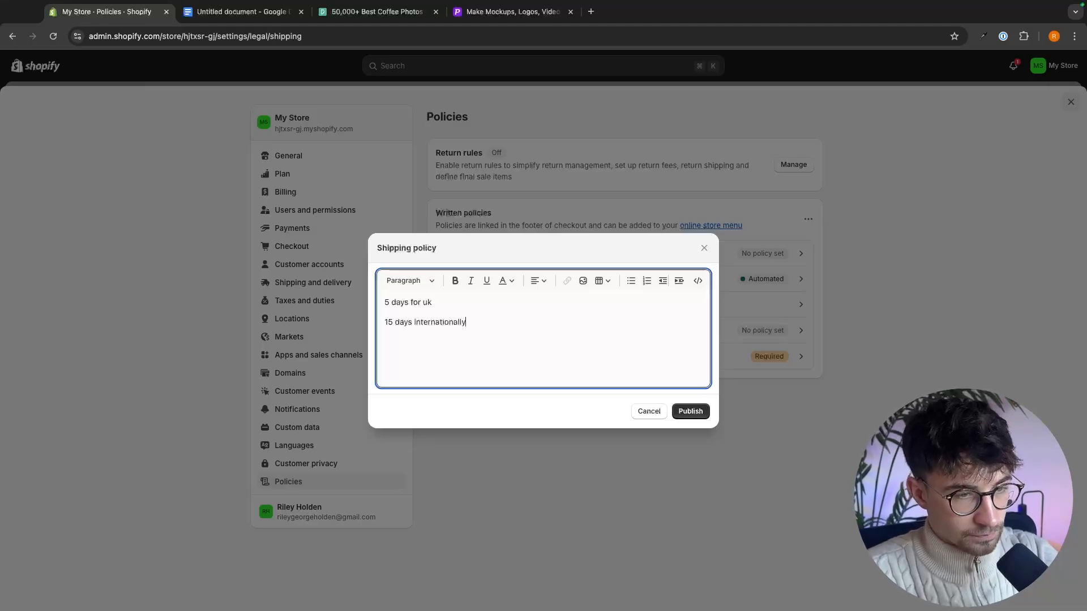
left_click(685, 411)
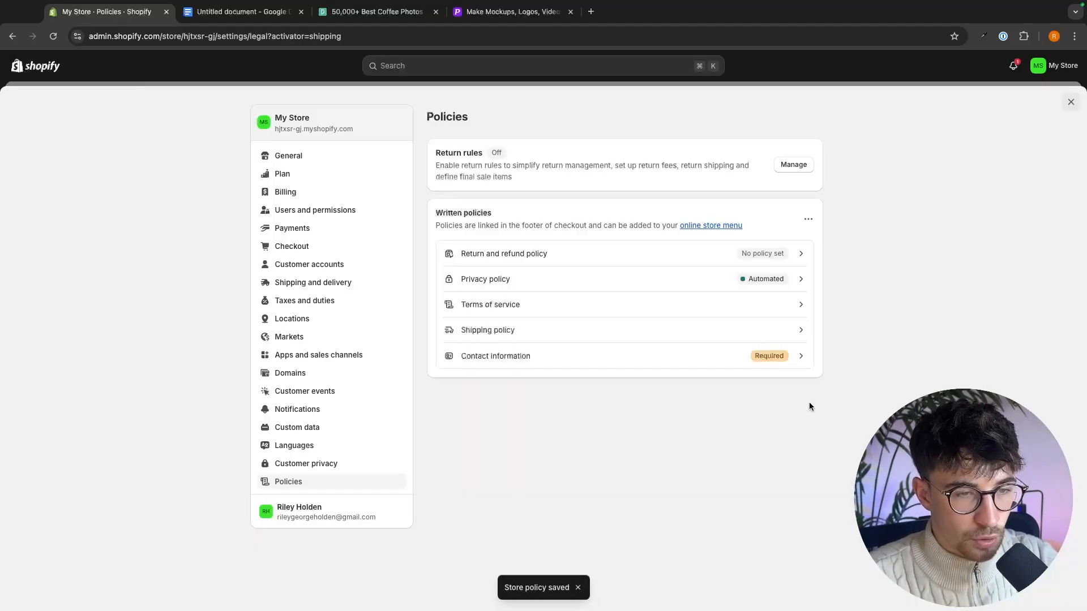
- Fill the Contact information policy from the template and publish it
left_click(518, 306)
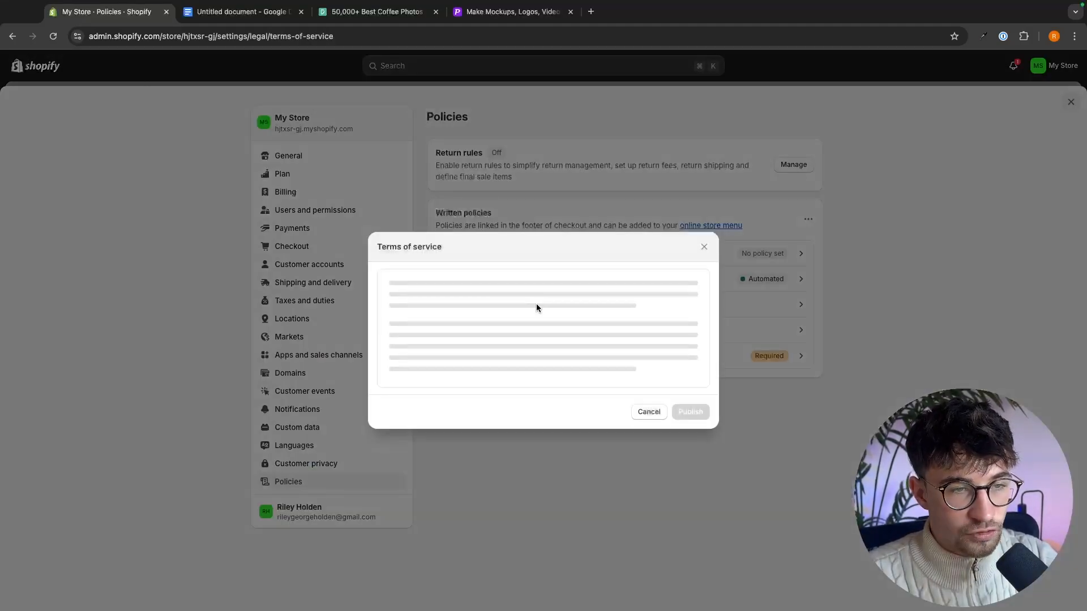
key("Escape")
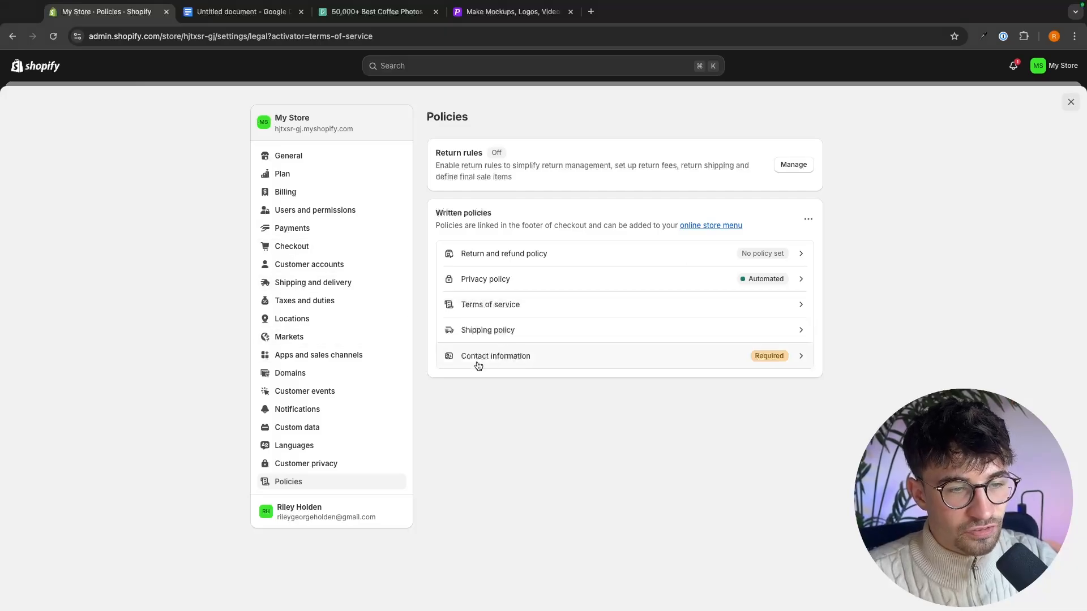
left_click(750, 358)
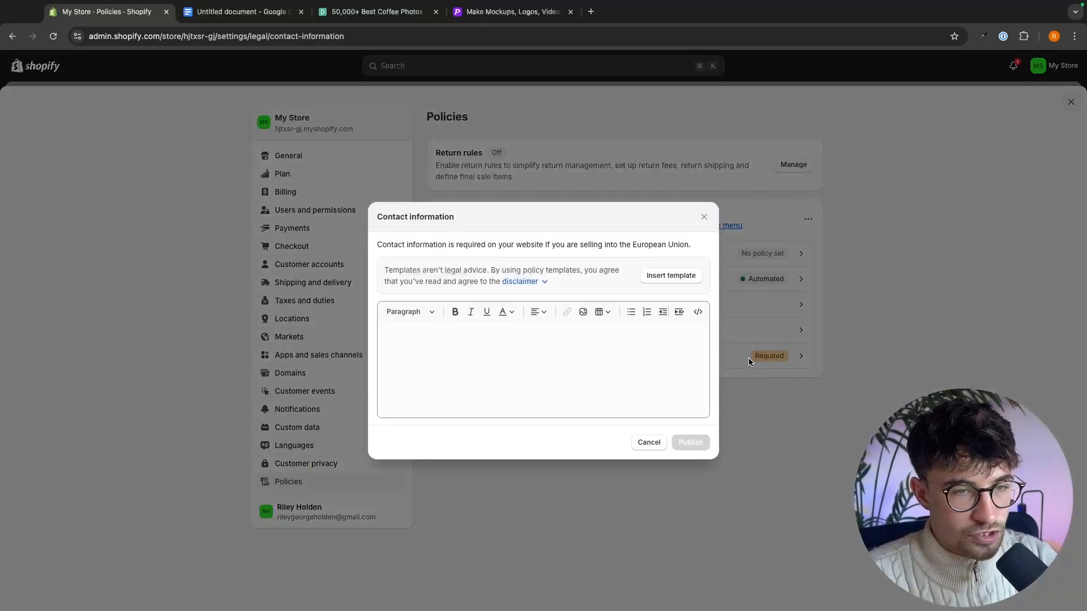
left_click(672, 255)
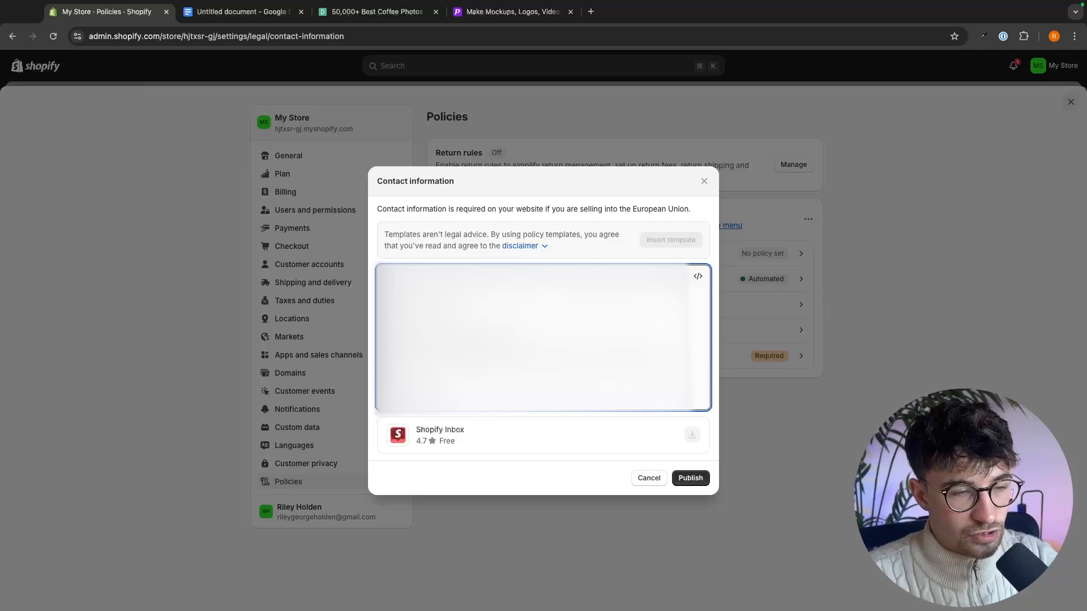
left_click(698, 481)
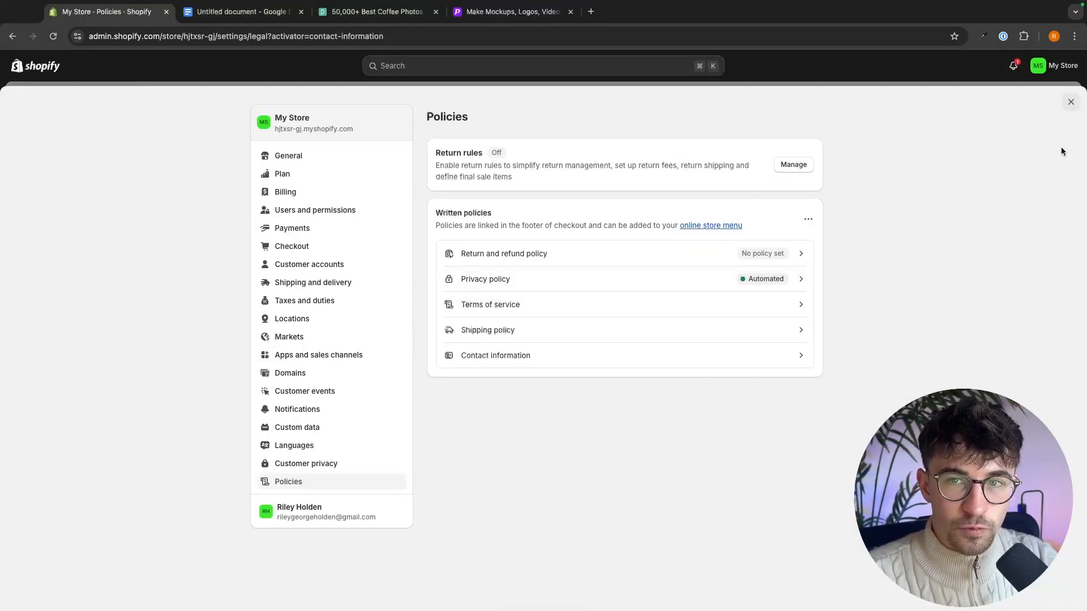
- Leave the settings and remove the Search item from the online store's Footer menu
left_click(1070, 103)
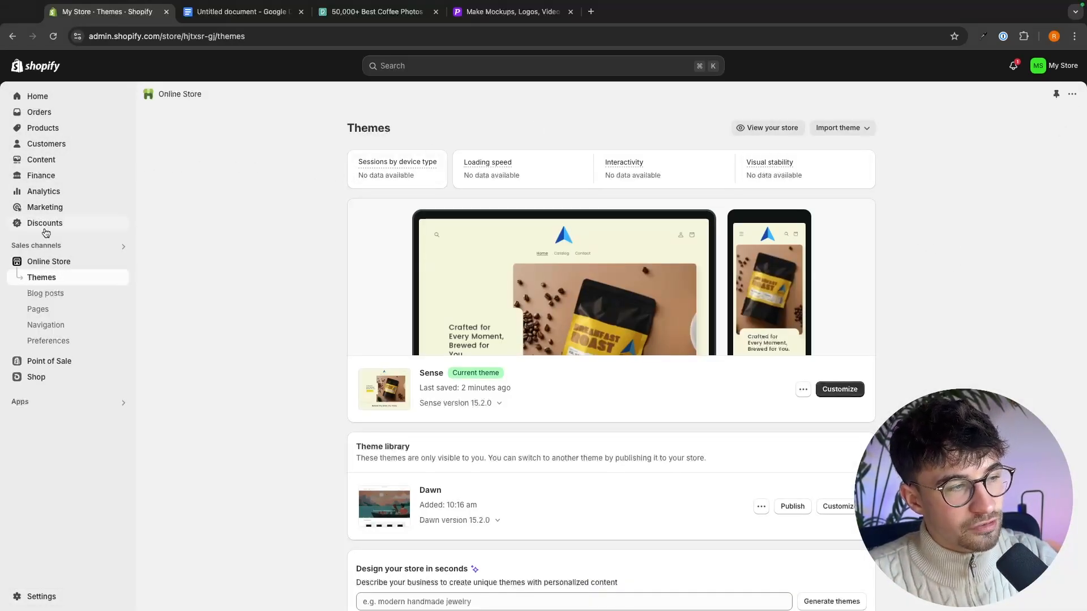
left_click(42, 328)
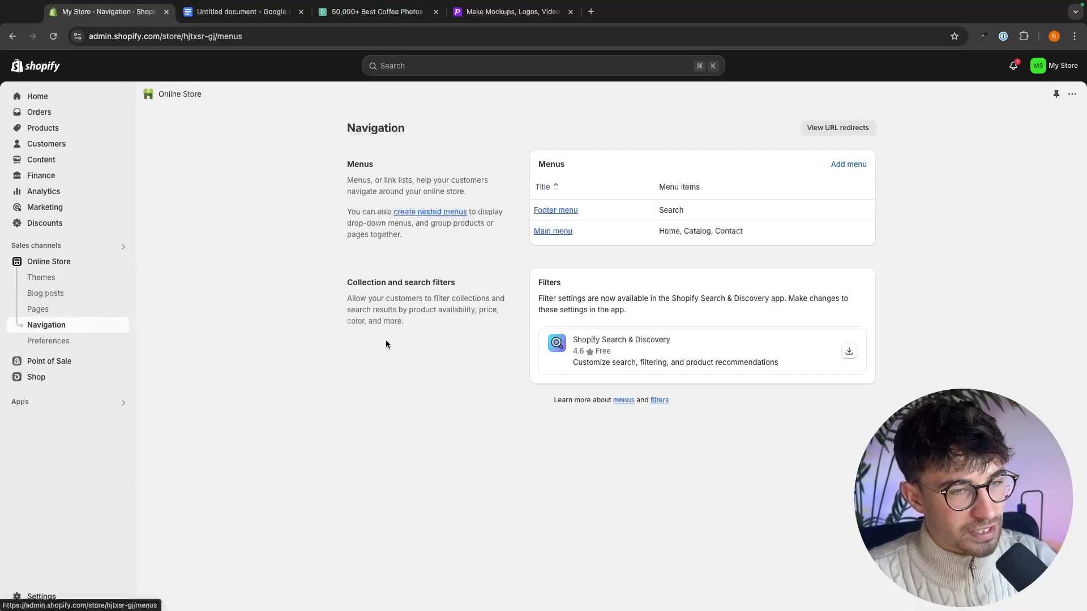
left_click(565, 214)
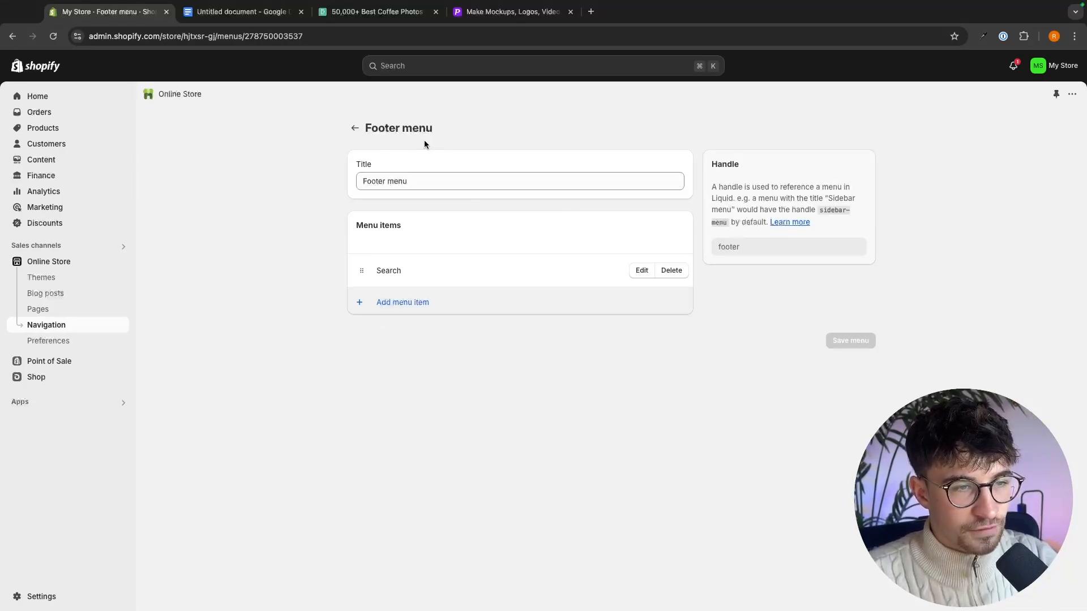
left_click(671, 271)
left_click(687, 364)
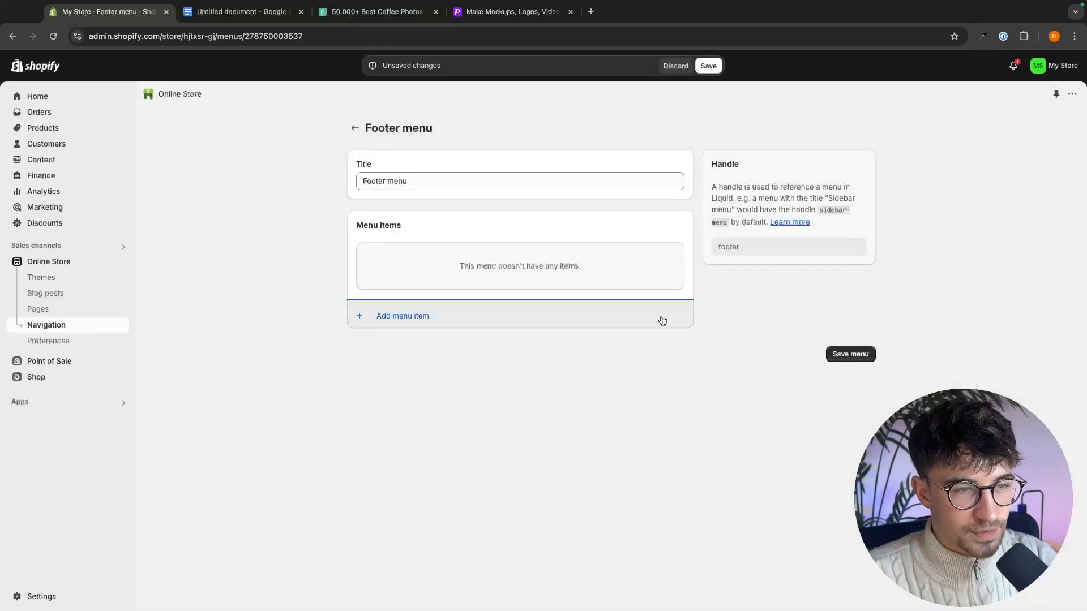
- Add a menu item linking to the Contact Information policy to the Footer menu
left_click(403, 315)
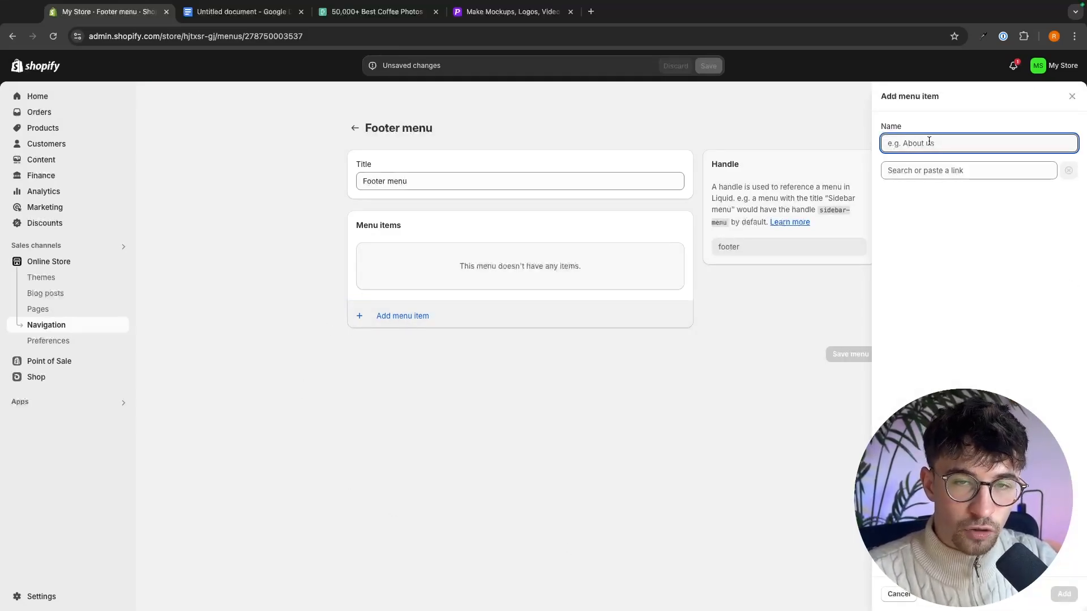
left_click(962, 171)
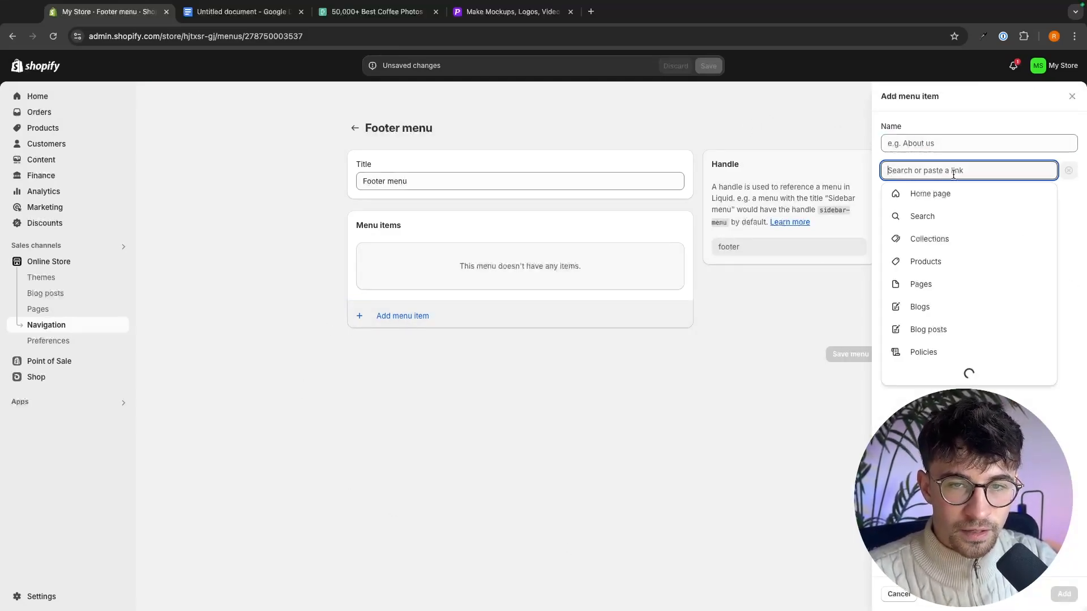
left_click(920, 352)
left_click(953, 217)
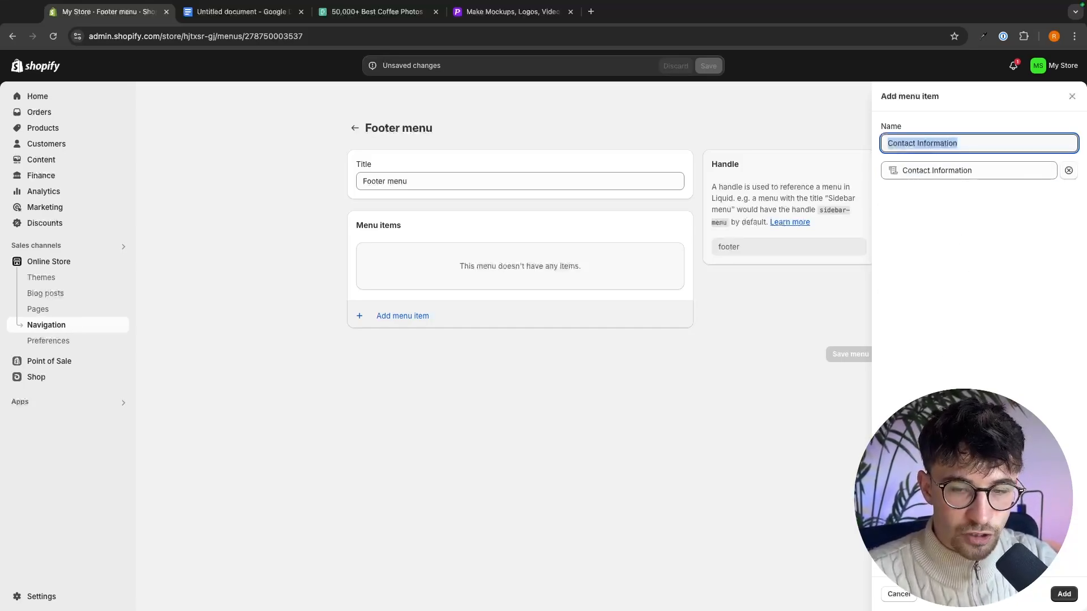
left_click(1061, 594)
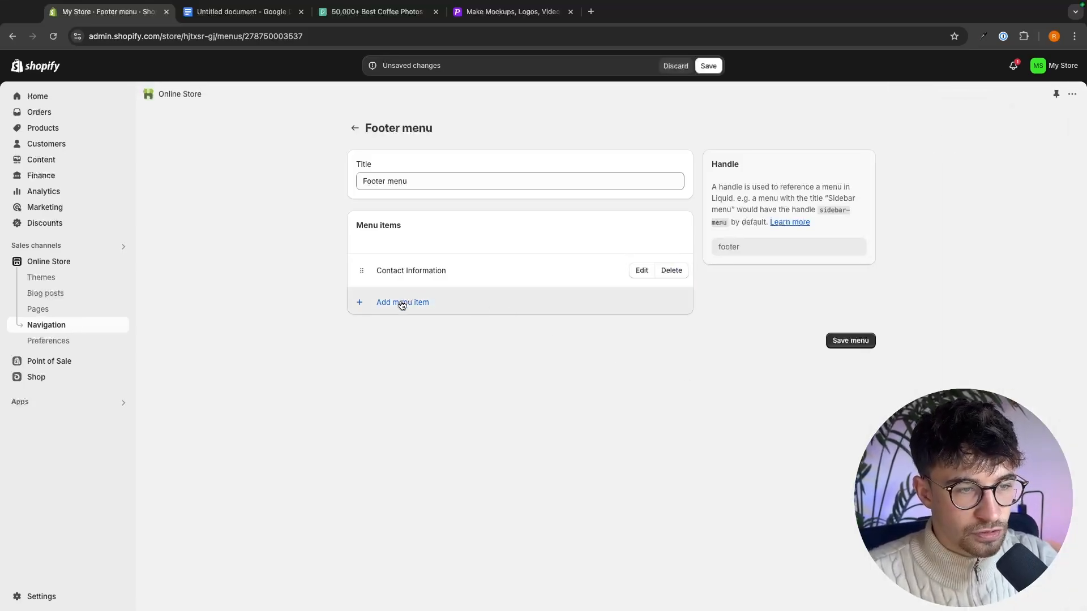
- Add a menu item linking to the Privacy Policy to the Footer menu
left_click(401, 302)
left_click(956, 164)
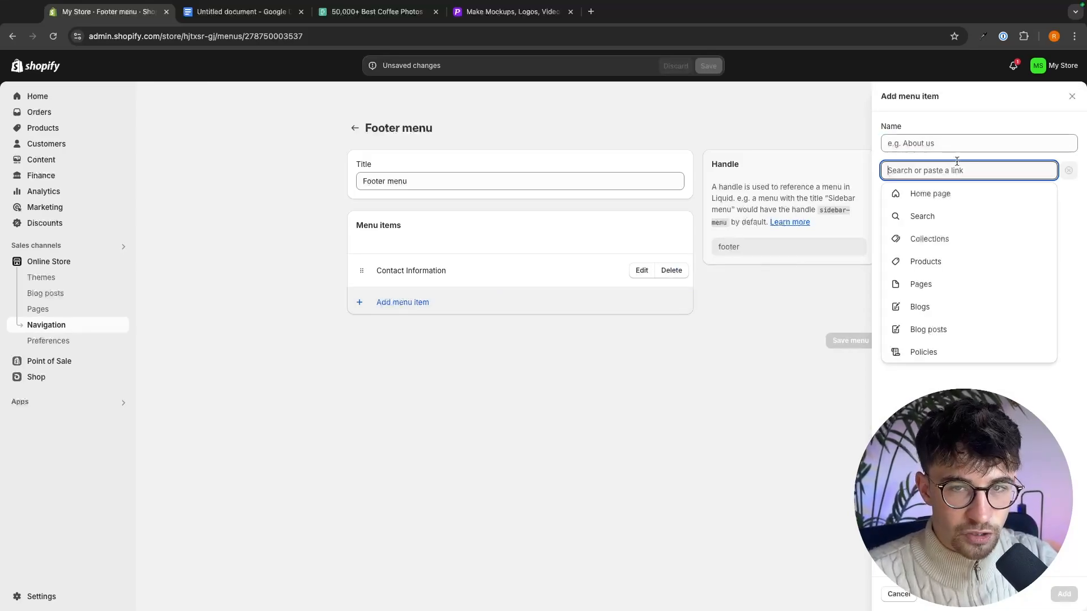
left_click(929, 352)
left_click(939, 238)
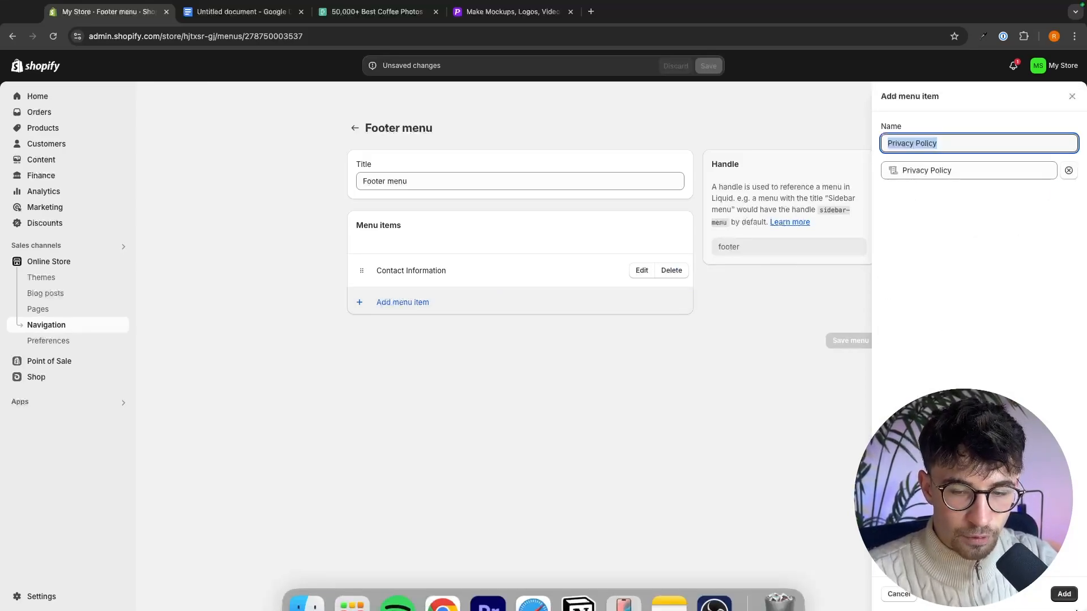
left_click(1063, 594)
- Add Shipping Policy and Terms of Service items to the Footer menu and save the menu
left_click(402, 335)
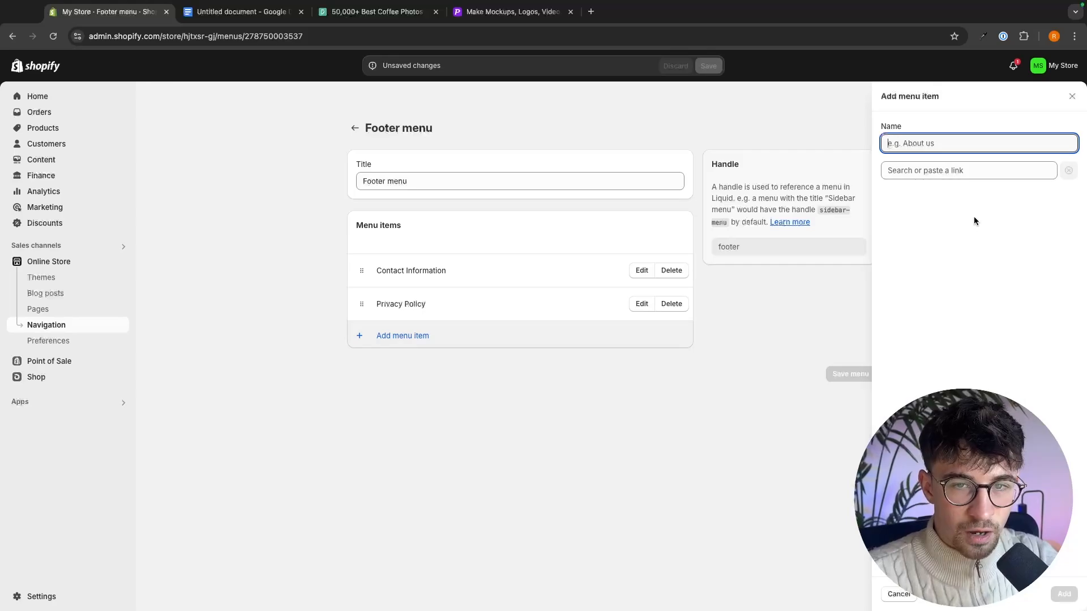
left_click(969, 170)
left_click(947, 352)
left_click(931, 261)
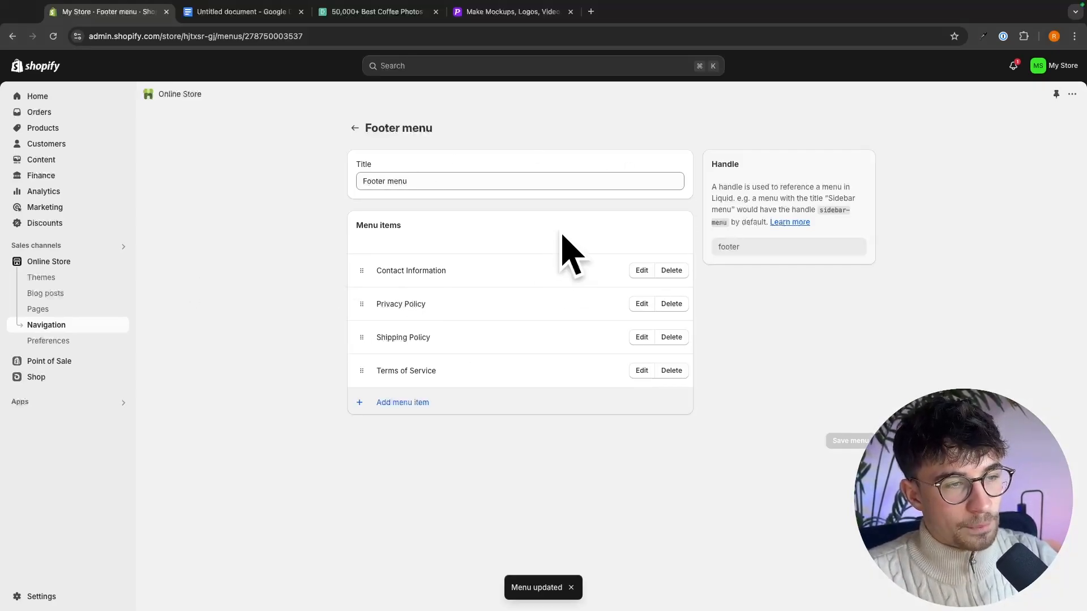
- Open the Sense theme for customization, check the policy links in the home page footer, and exit the editor
left_click(43, 279)
left_click(838, 389)
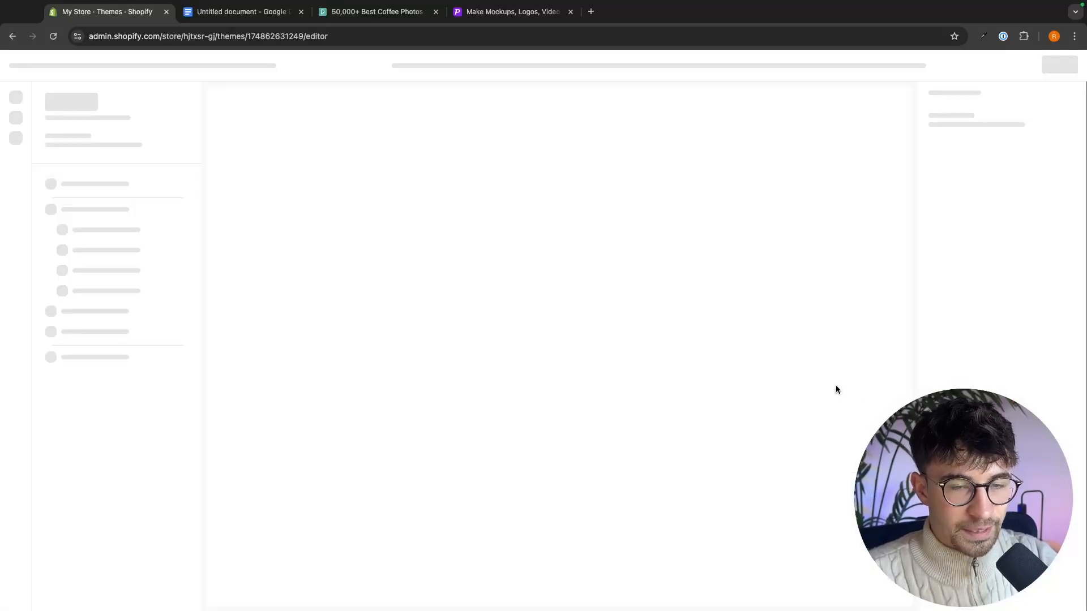
scroll(852, 304, "down", 3)
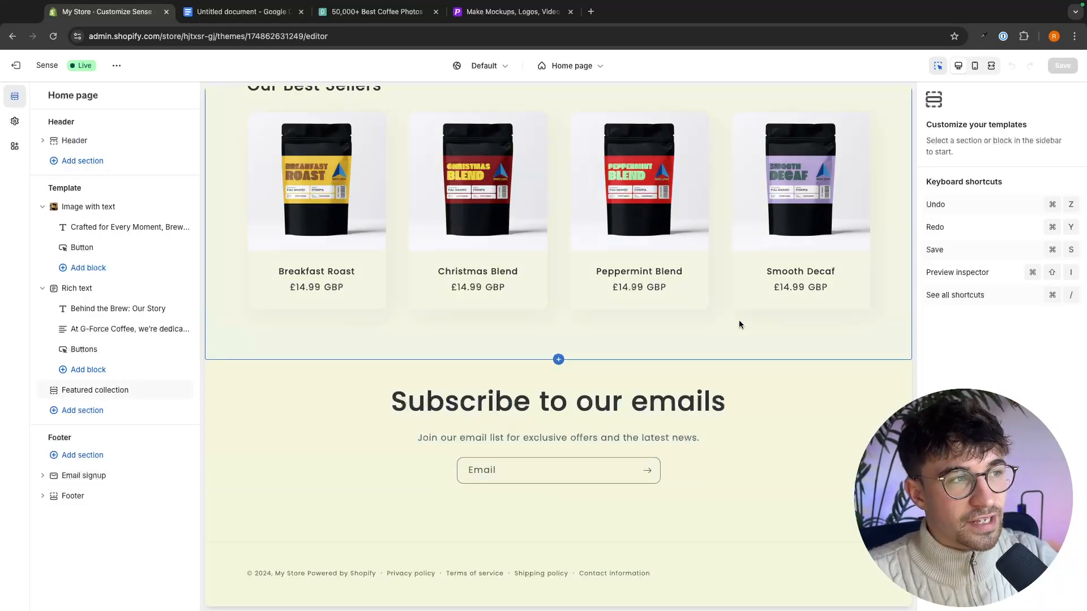
left_click(17, 65)
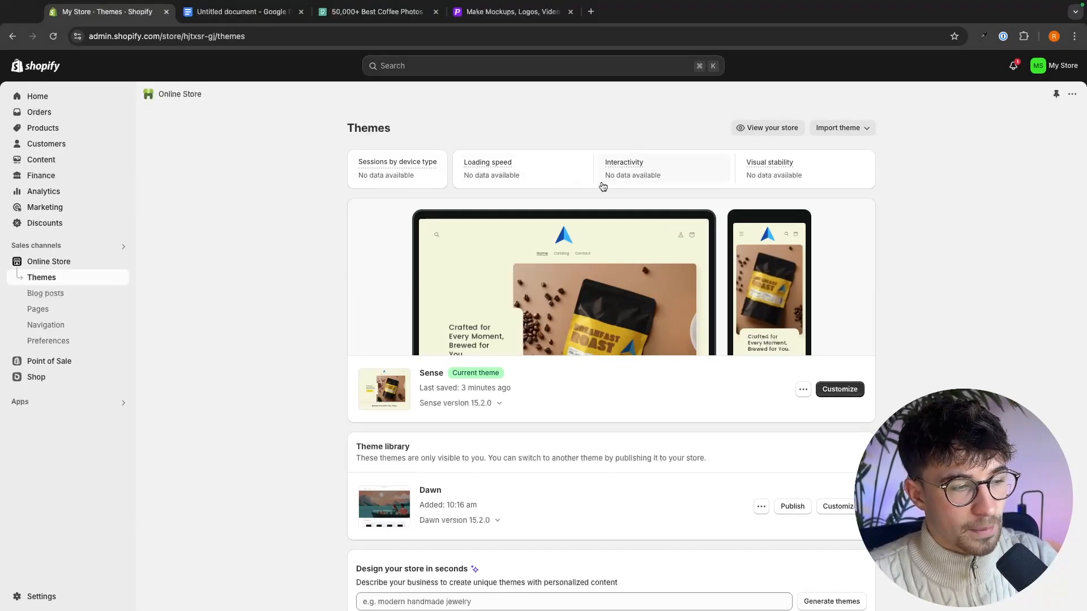
- Examine the store's payment settings, including the Shopify Payments account setup requirements and the PayPal payment method
left_click(30, 599)
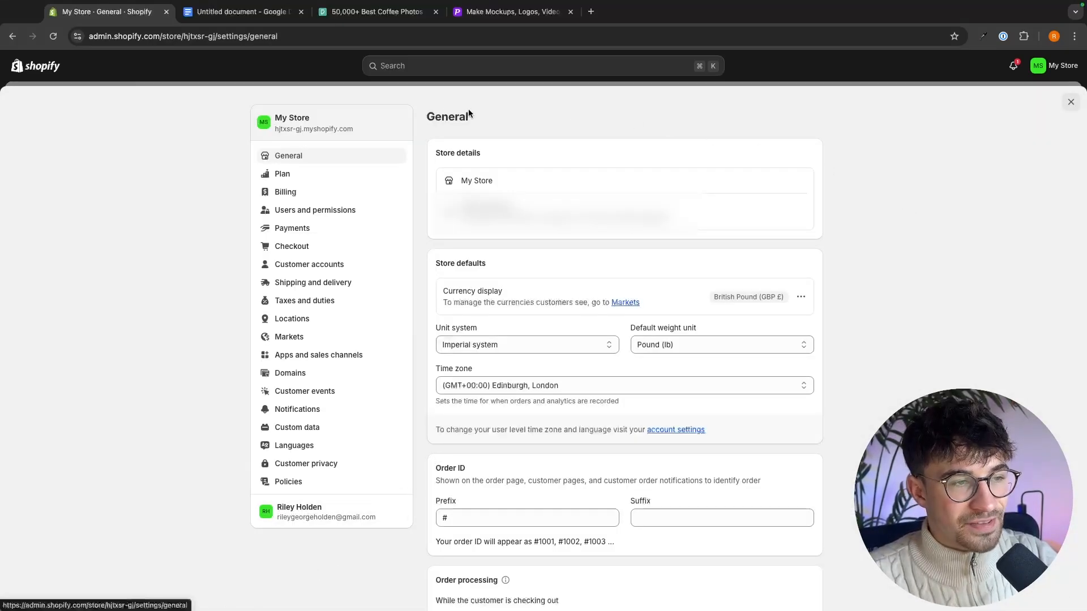
left_click(362, 228)
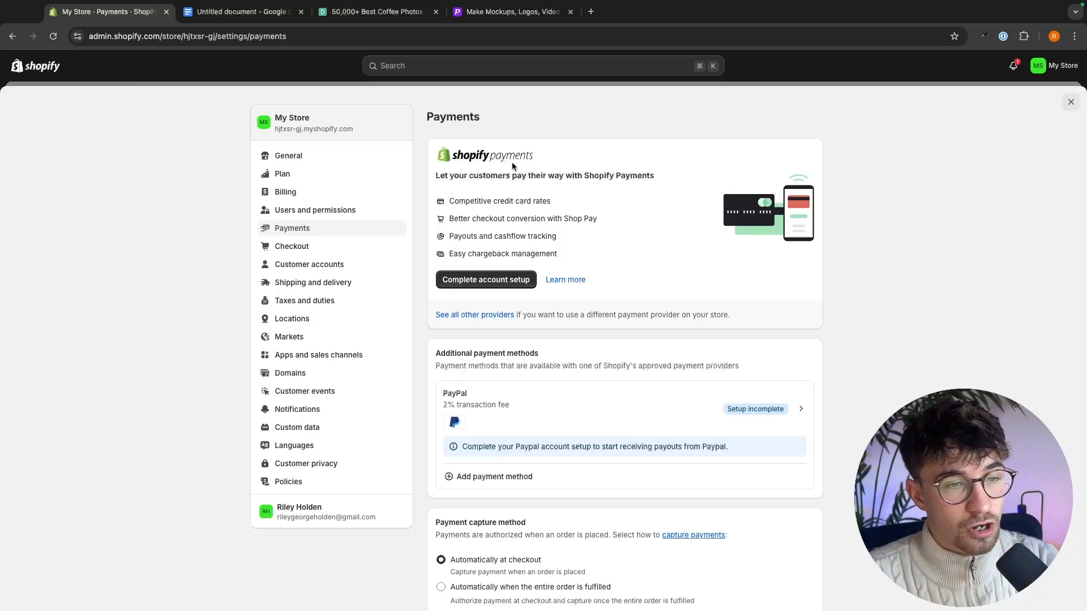
left_click(486, 279)
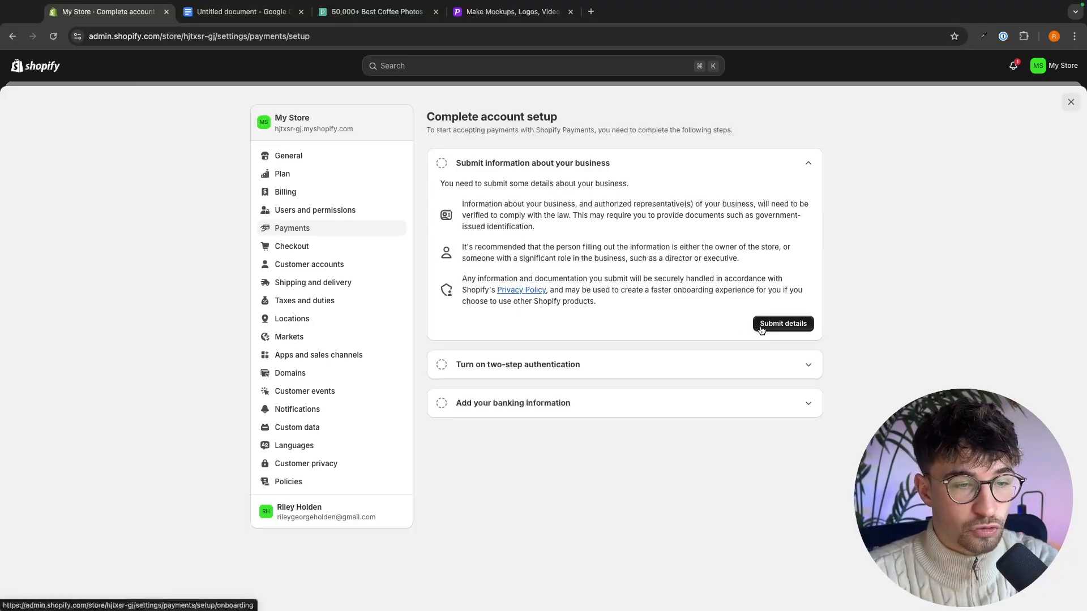
left_click(299, 229)
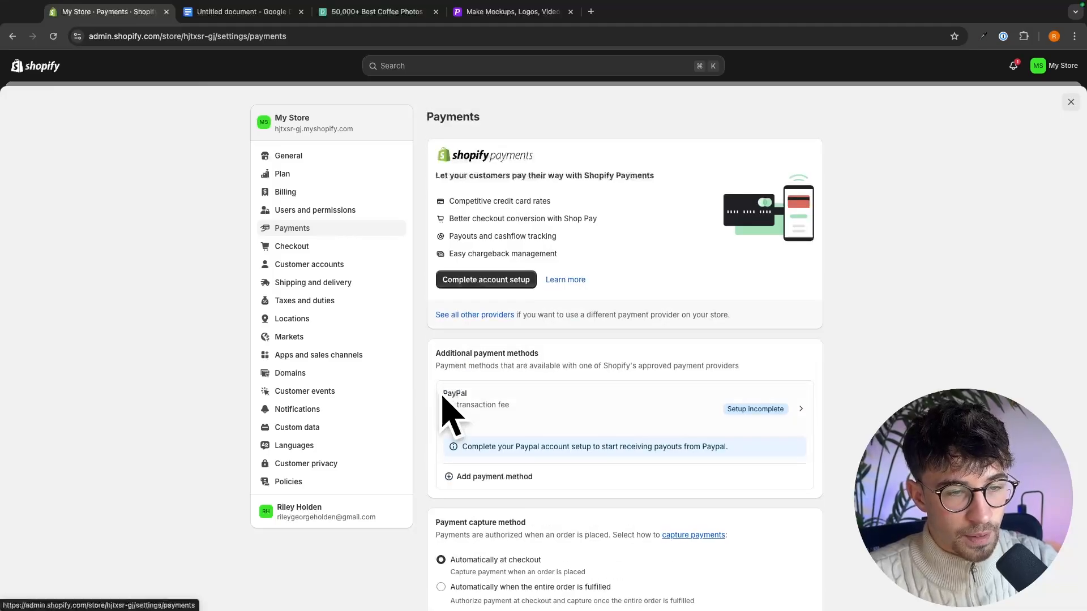
left_click(524, 410)
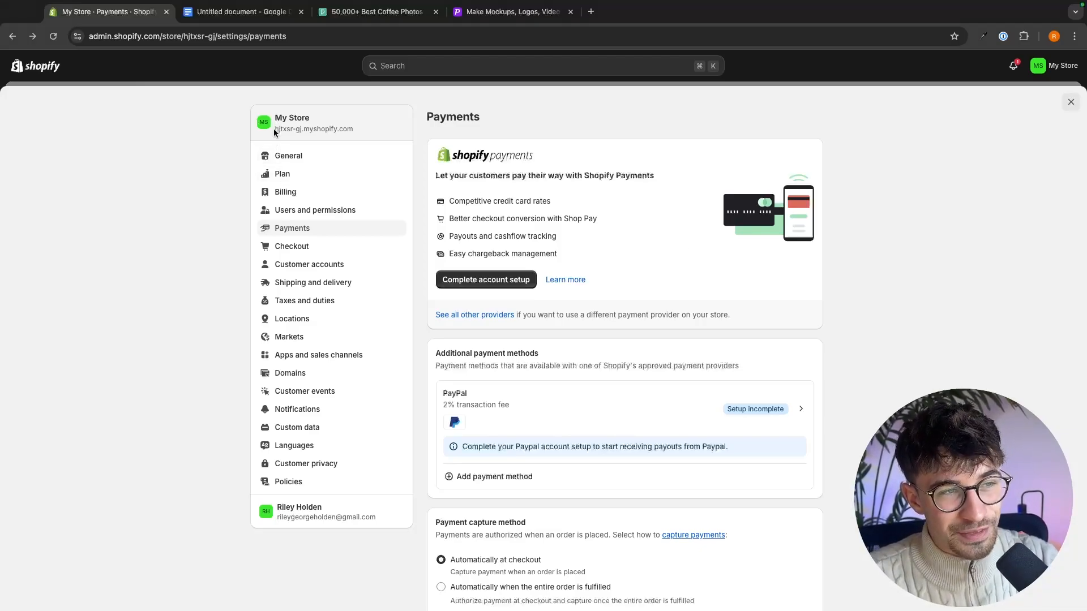
- Start buying a new domain for the store in the domain settings and search for gforcecoffee.com
left_click_drag(274, 130, 379, 131)
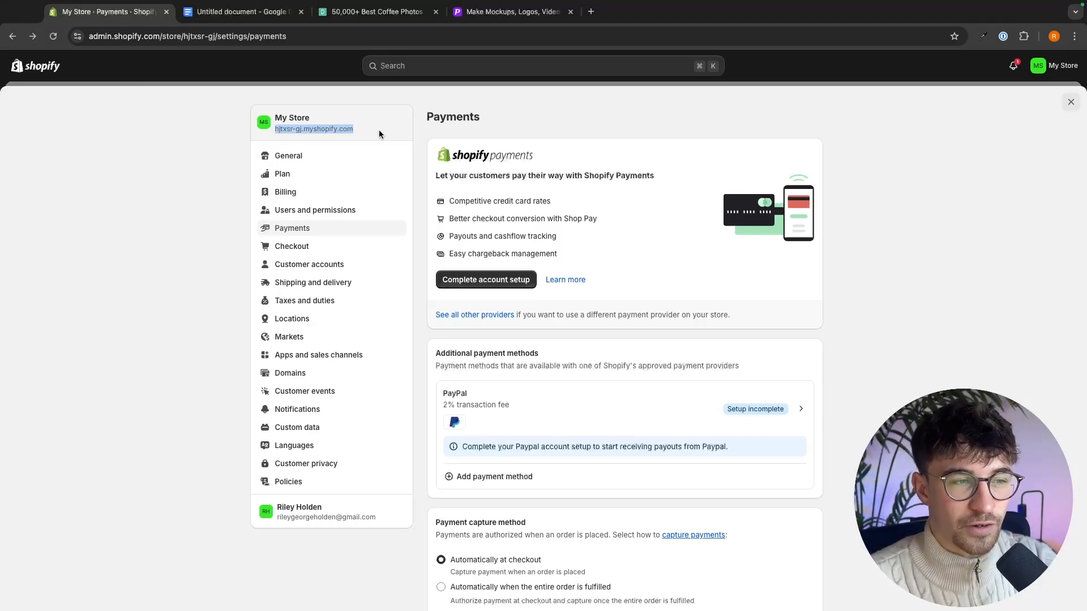
left_click(379, 130)
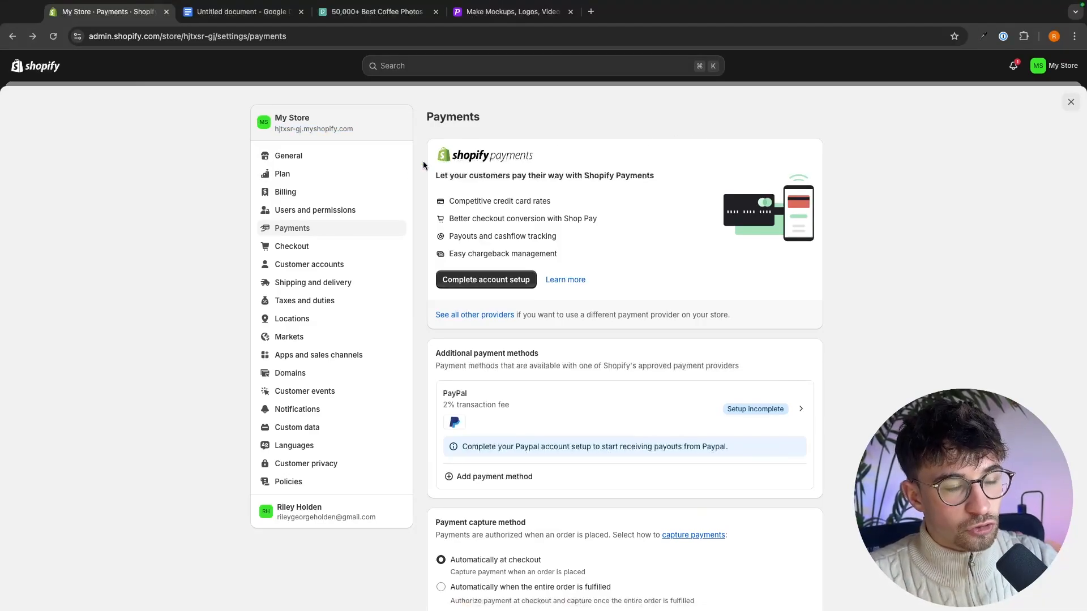
left_click(294, 372)
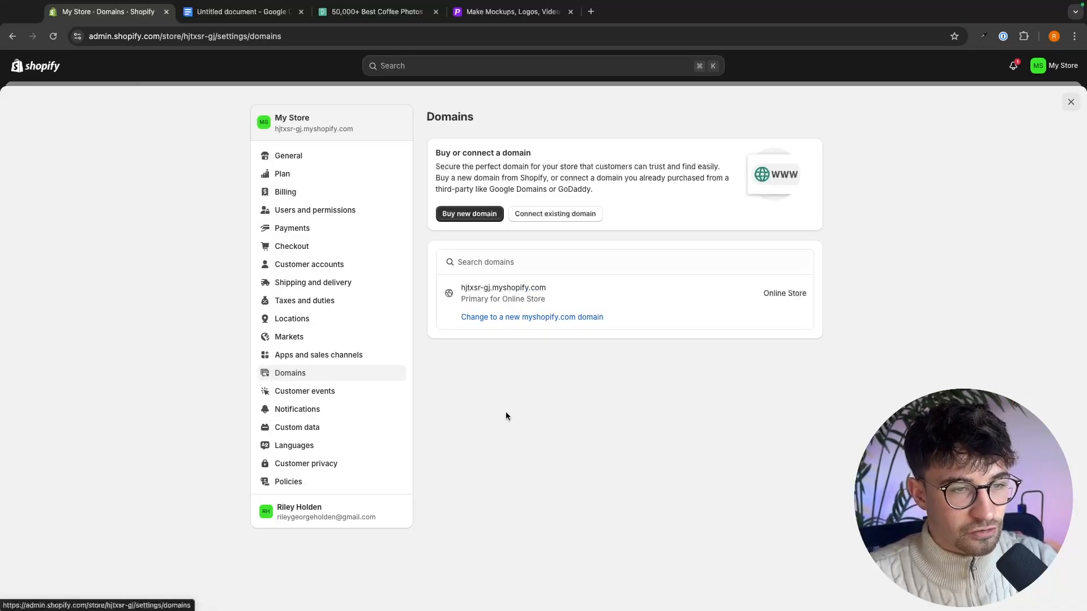
left_click(463, 215)
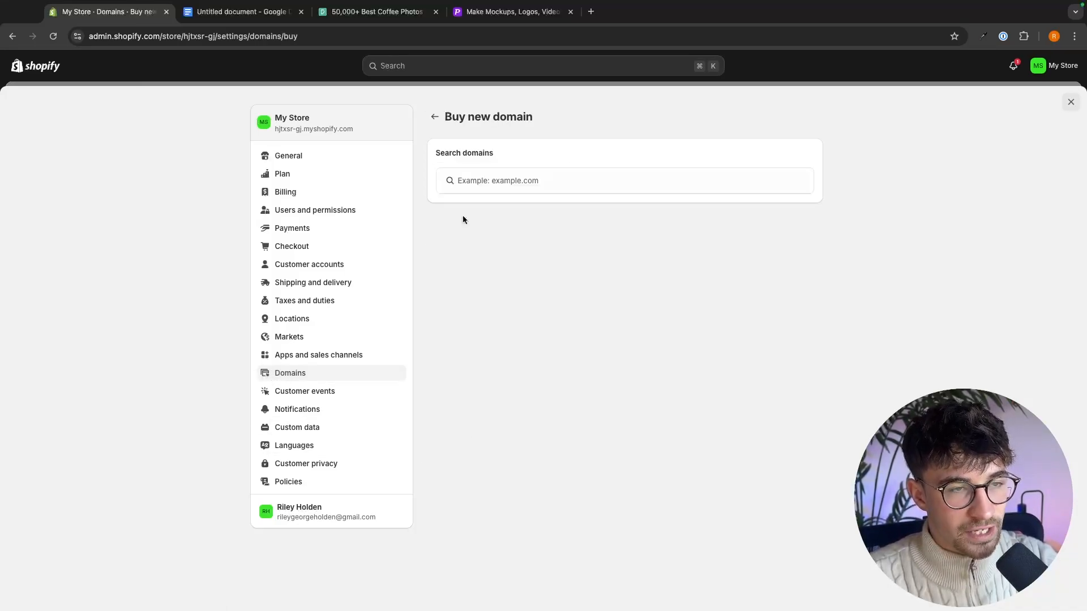
left_click(543, 184)
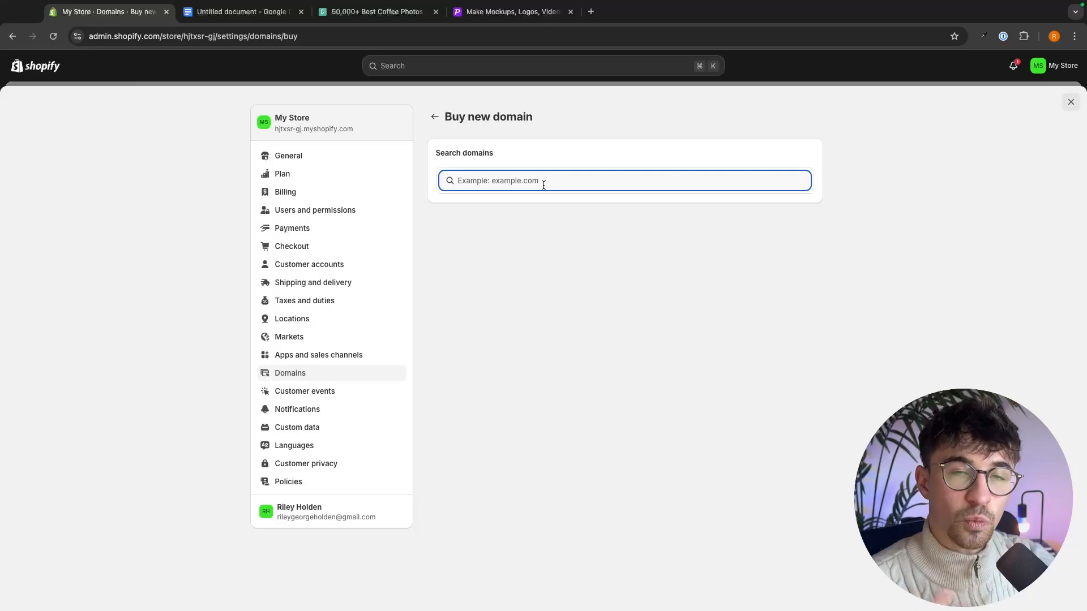
type("gforc")
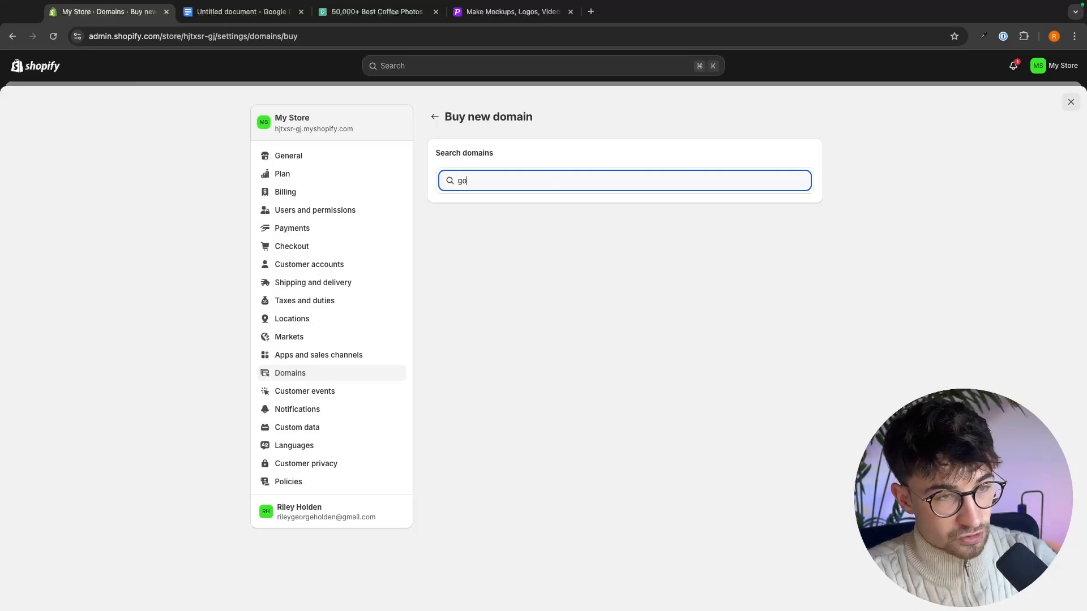
type("en")
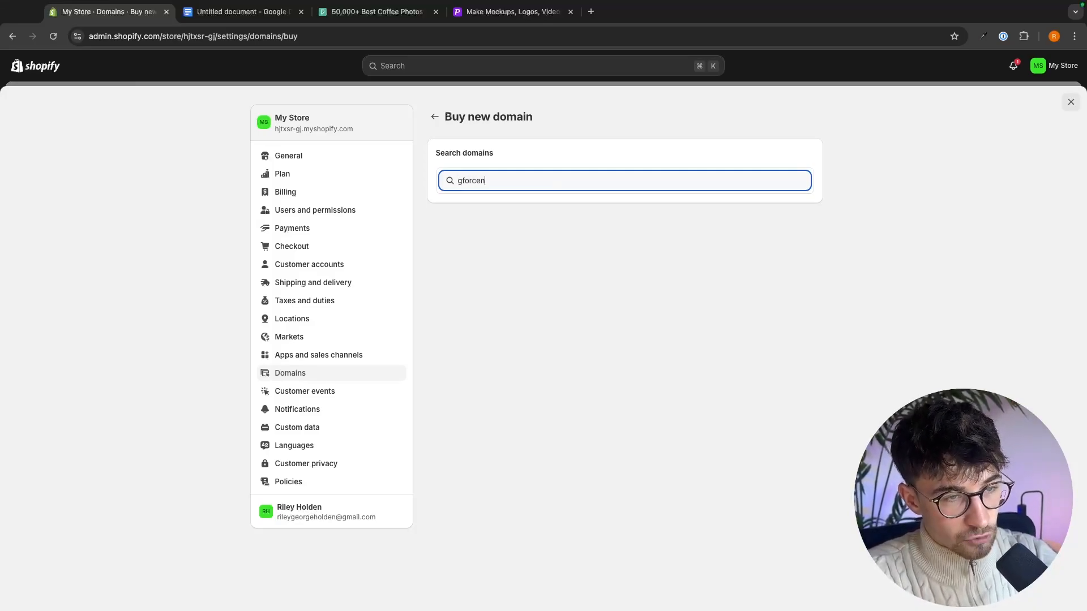
key("BackSpace")
type("coffee.com")
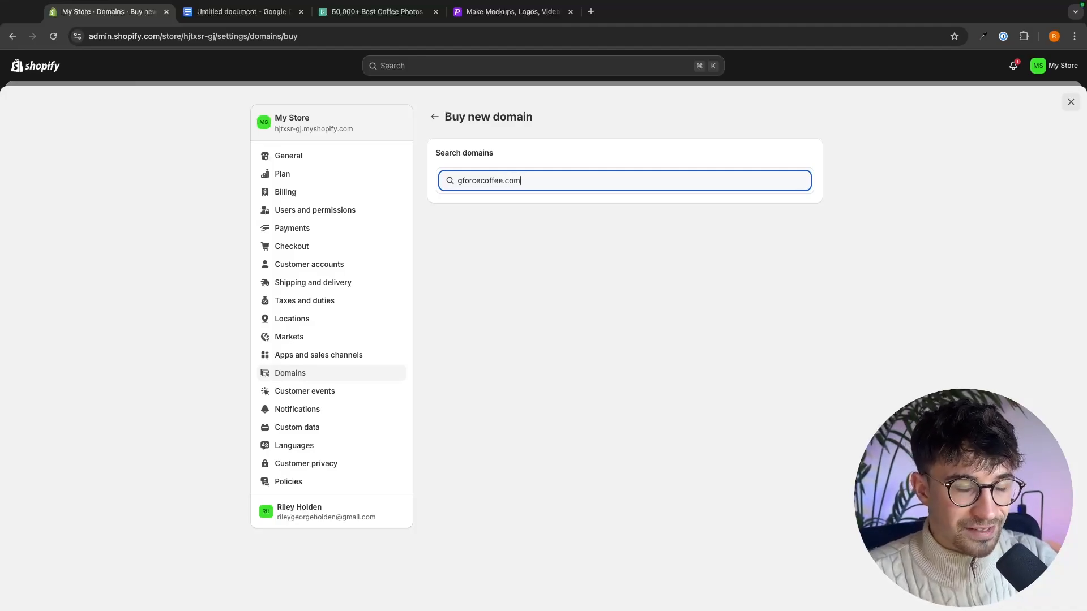
key("Return")
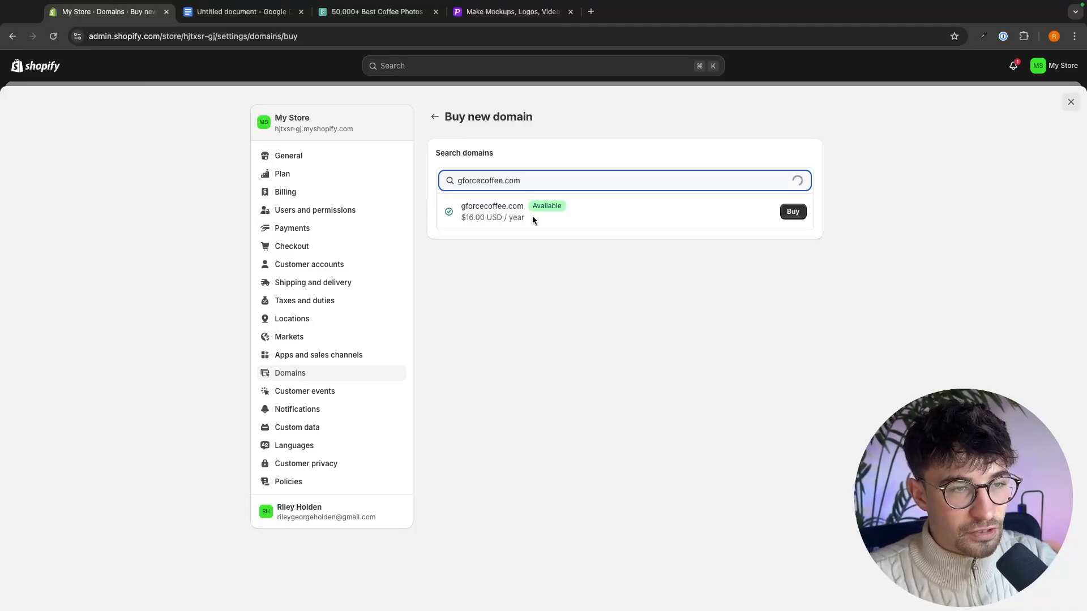
- Choose to buy gforcecoffee.com and review the domain on its purchase confirmation page
left_click_drag(458, 218, 563, 220)
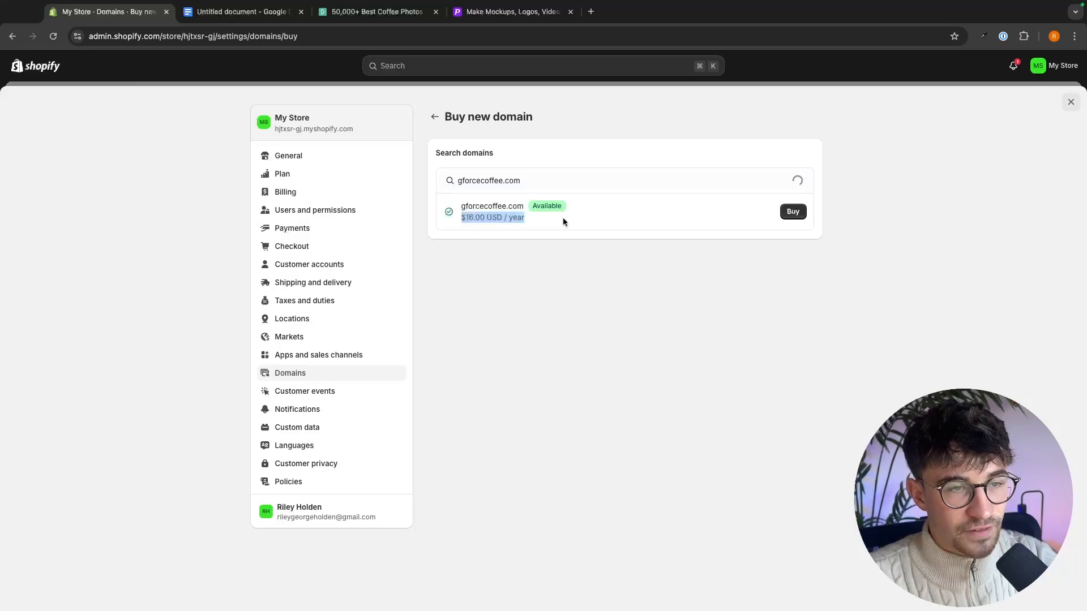
left_click(563, 220)
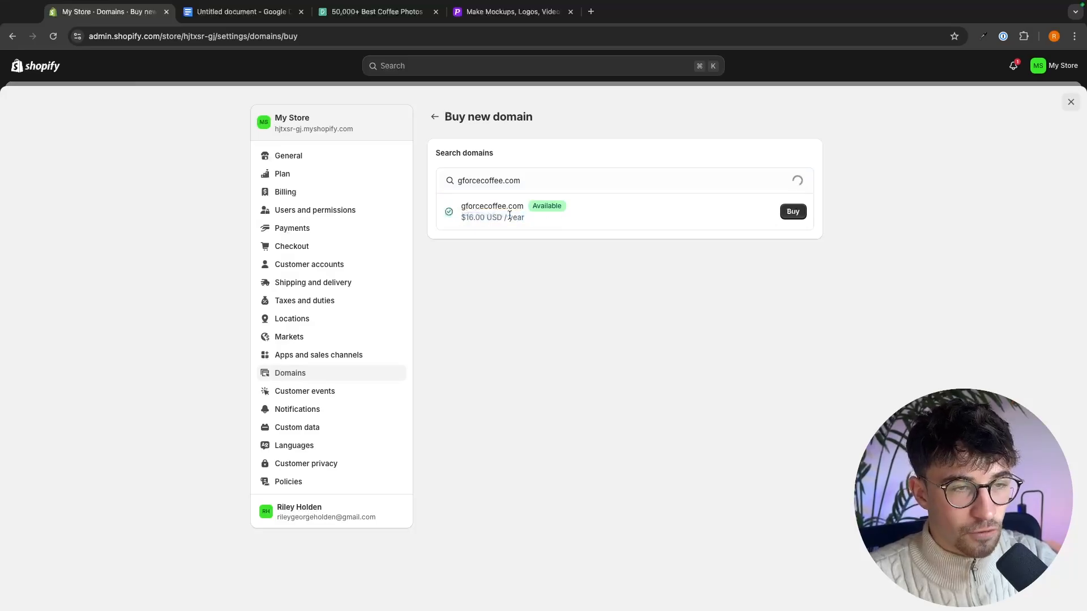
left_click(793, 216)
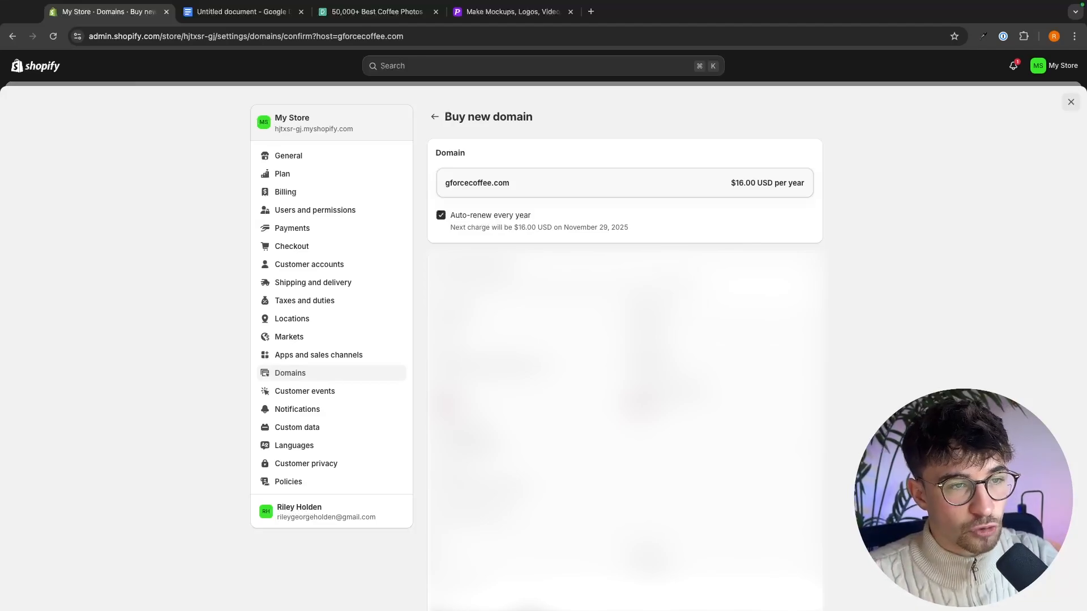
left_click_drag(516, 184, 453, 184)
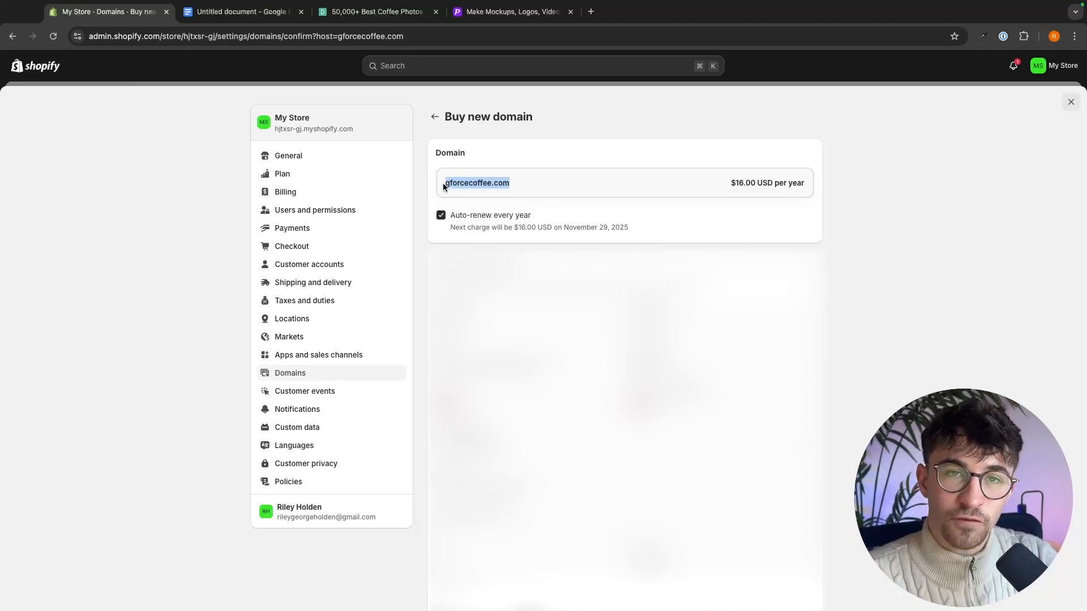